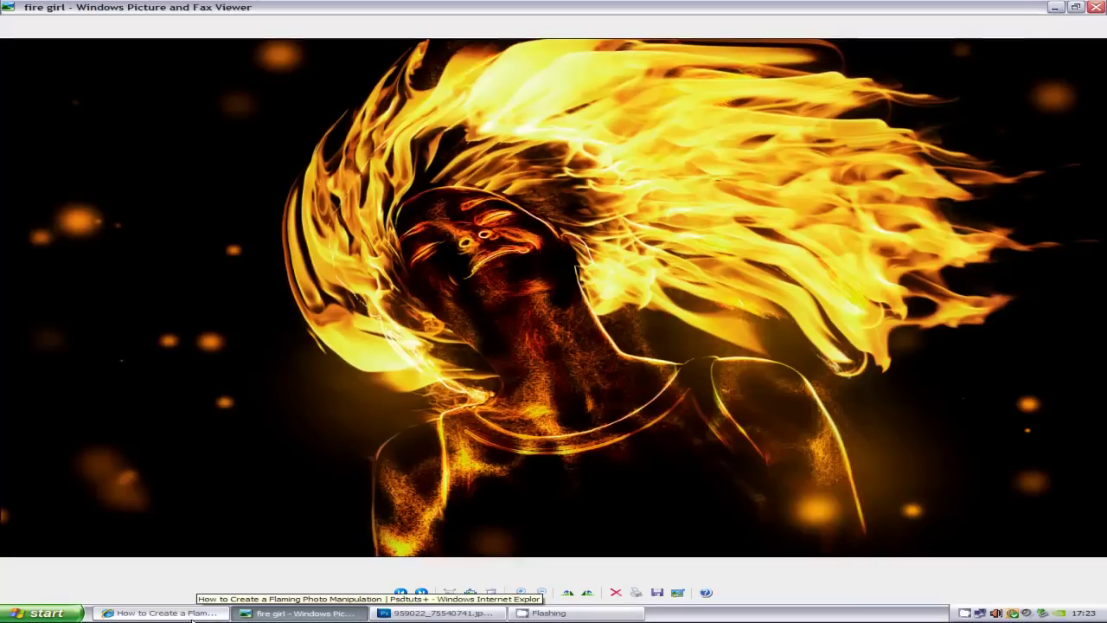
Review Step 1 of the flaming photo manipulation tutorial in the browser, and view the woman and fire stock photos in Photoshop.
left_click(165, 612)
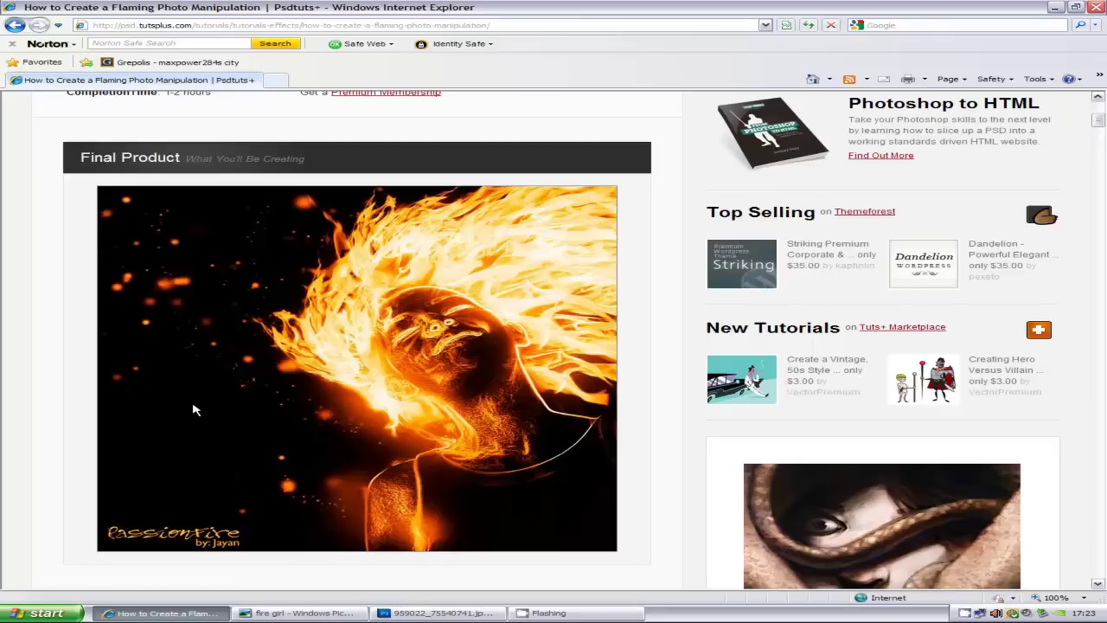
scroll(168, 390, "down", 5)
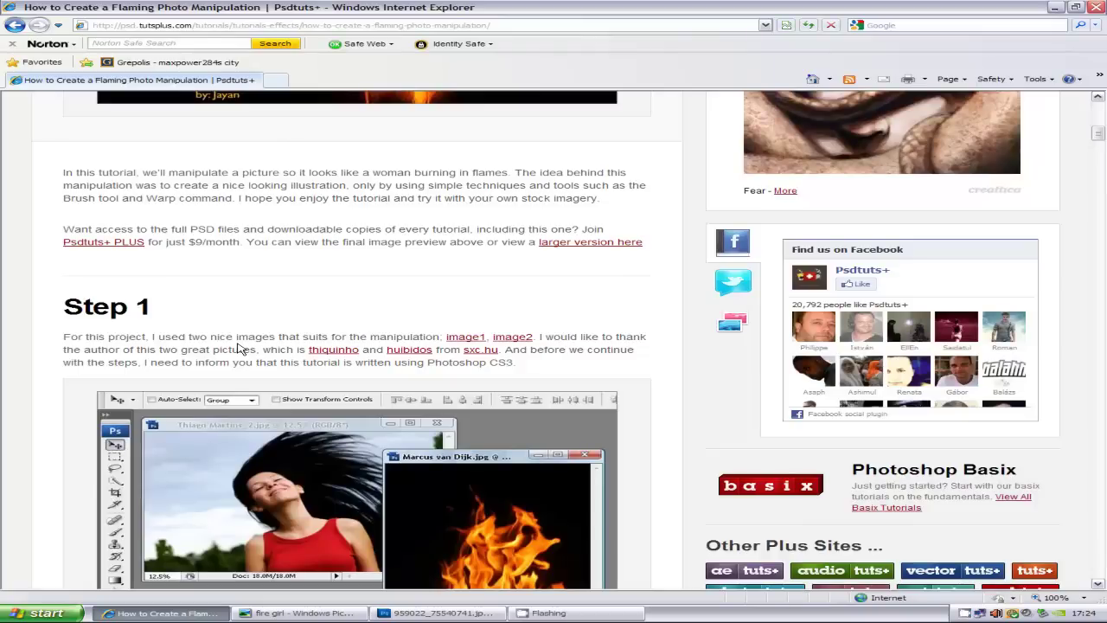
left_click(456, 614)
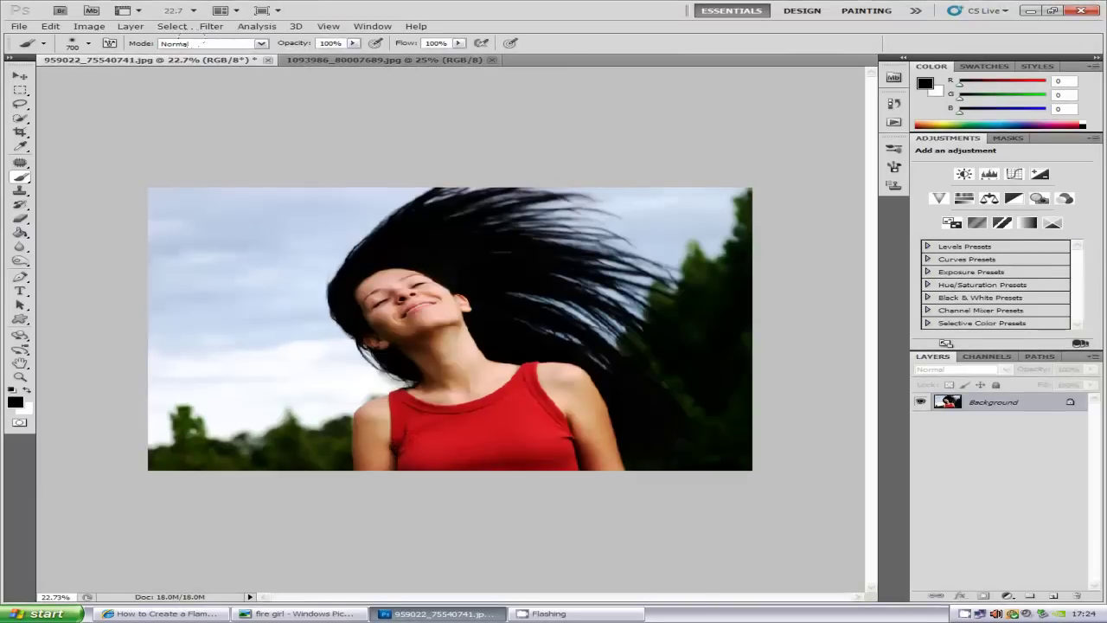
left_click(319, 60)
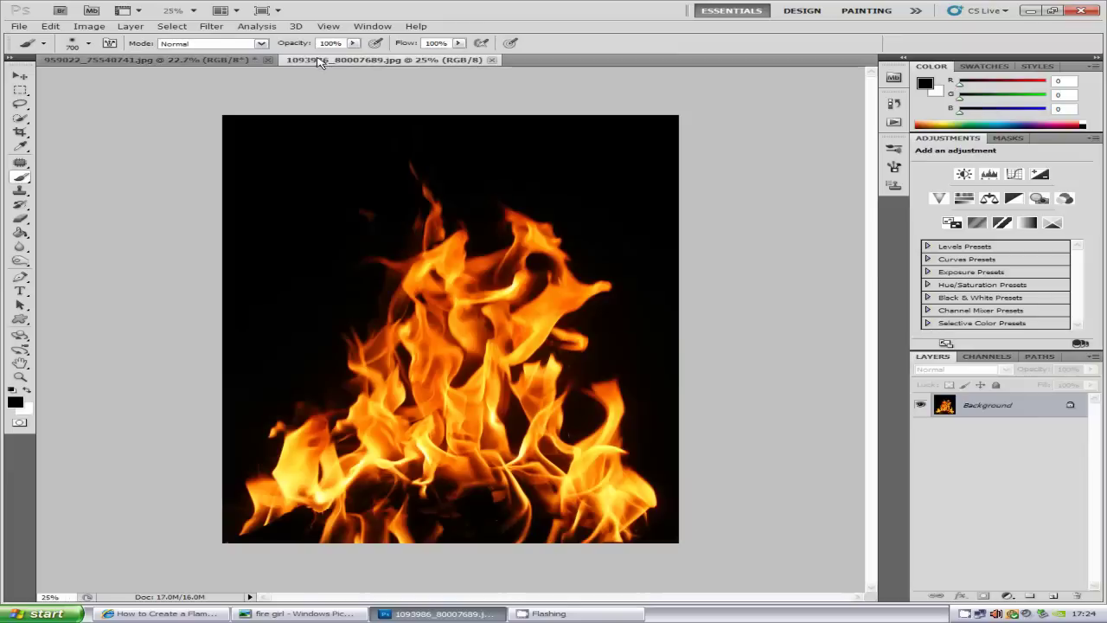
left_click(157, 60)
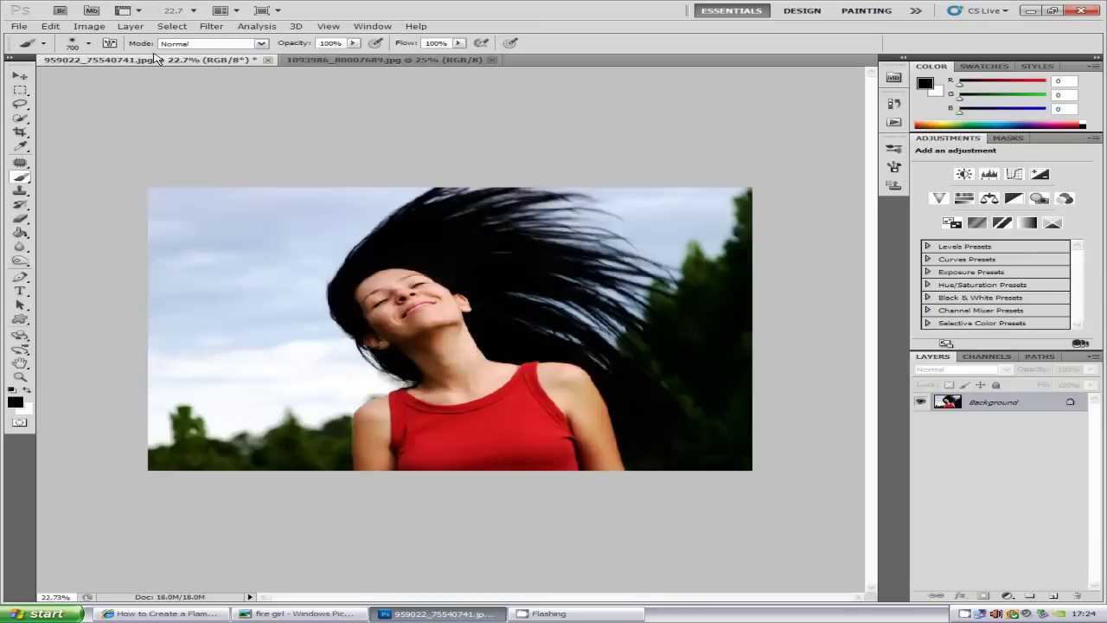
left_click(19, 26)
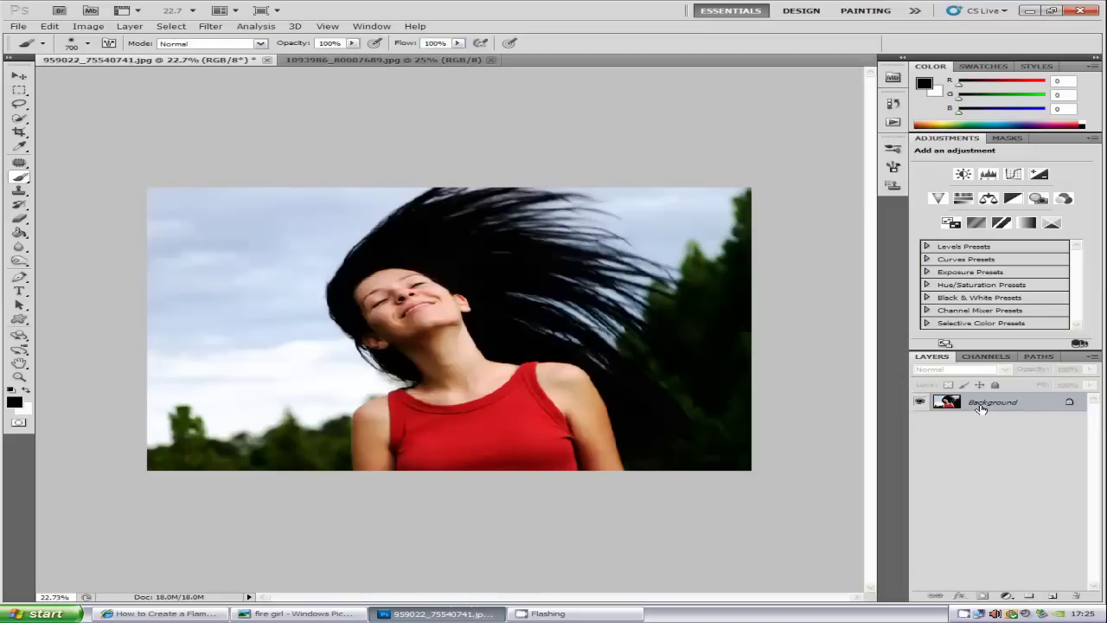
Duplicate the Background layer of the woman photo as "fire".
right_click(980, 409)
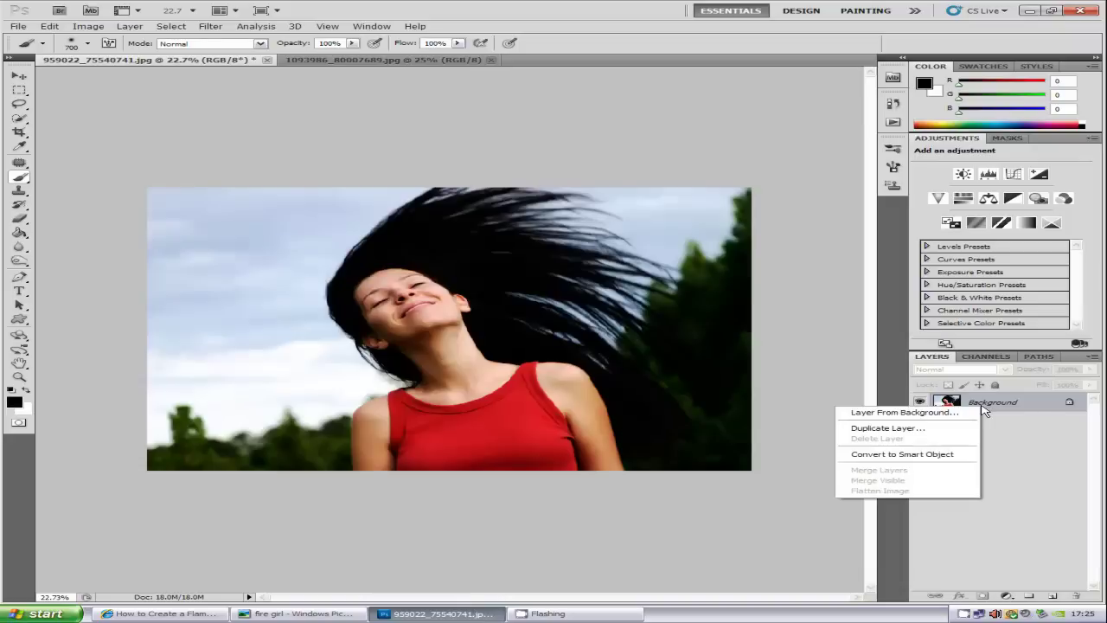
left_click(947, 433)
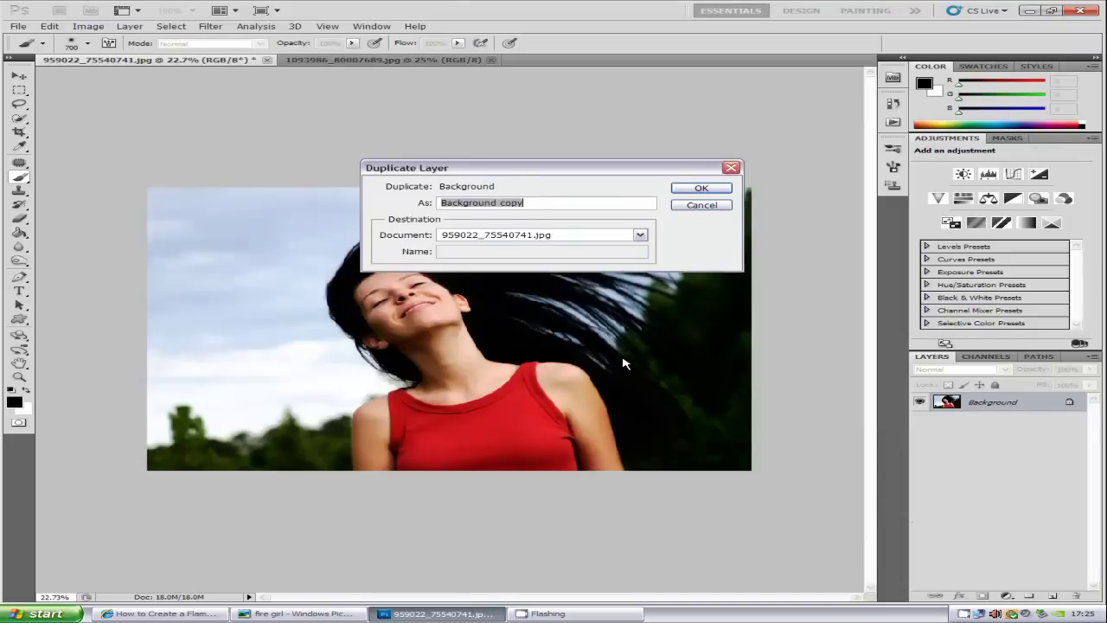
type("fire")
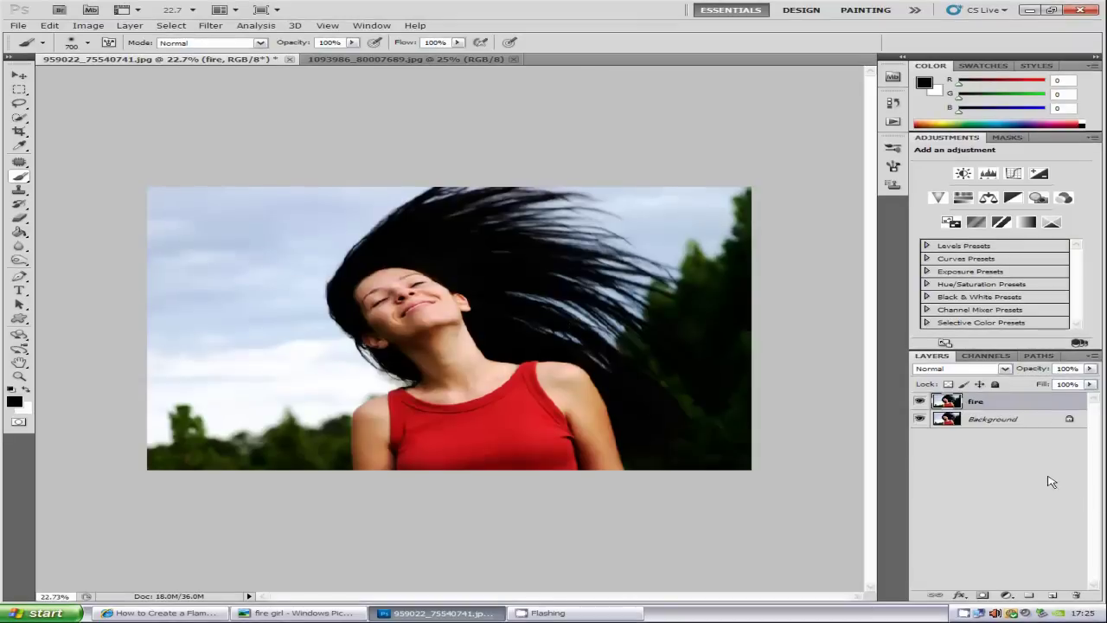
Duplicate the Background layer again as "black", placed beneath the fire layer.
right_click(1017, 423)
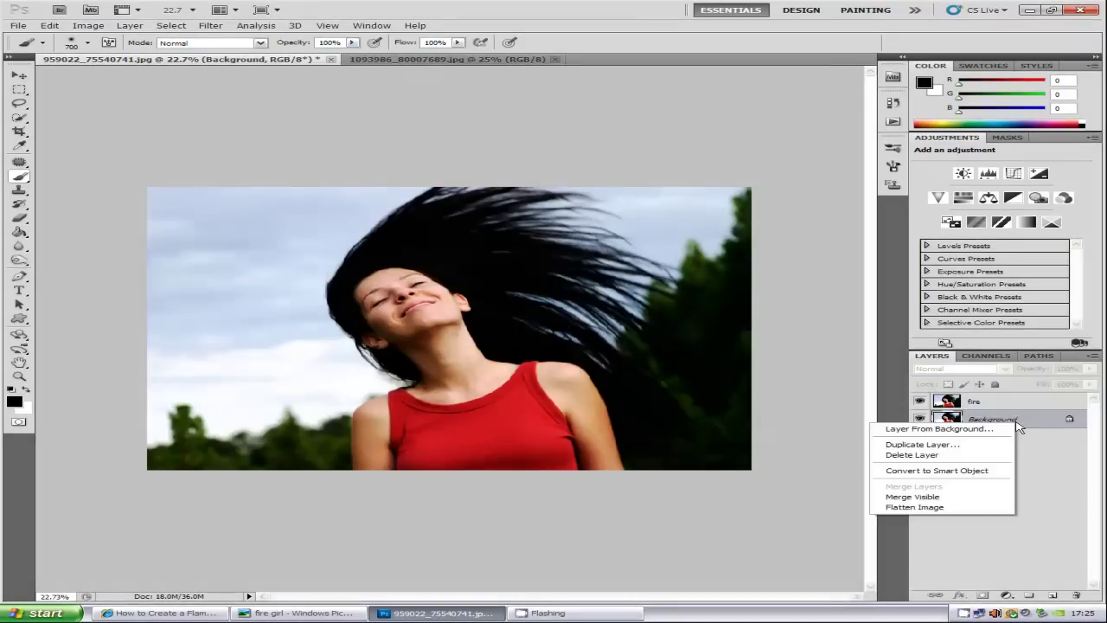
left_click(918, 446)
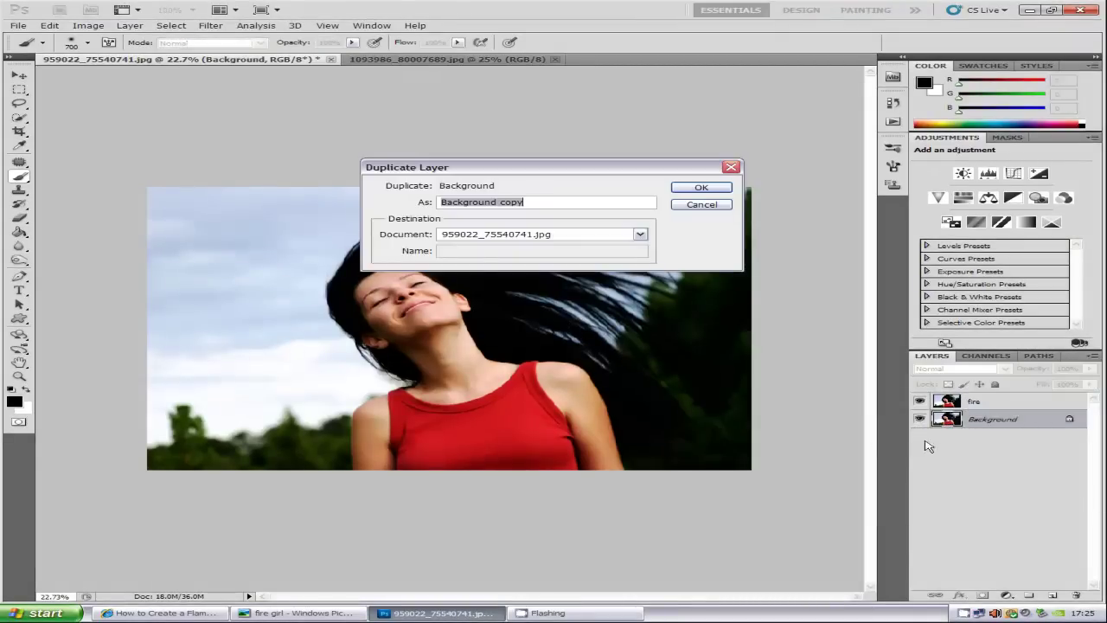
type("black")
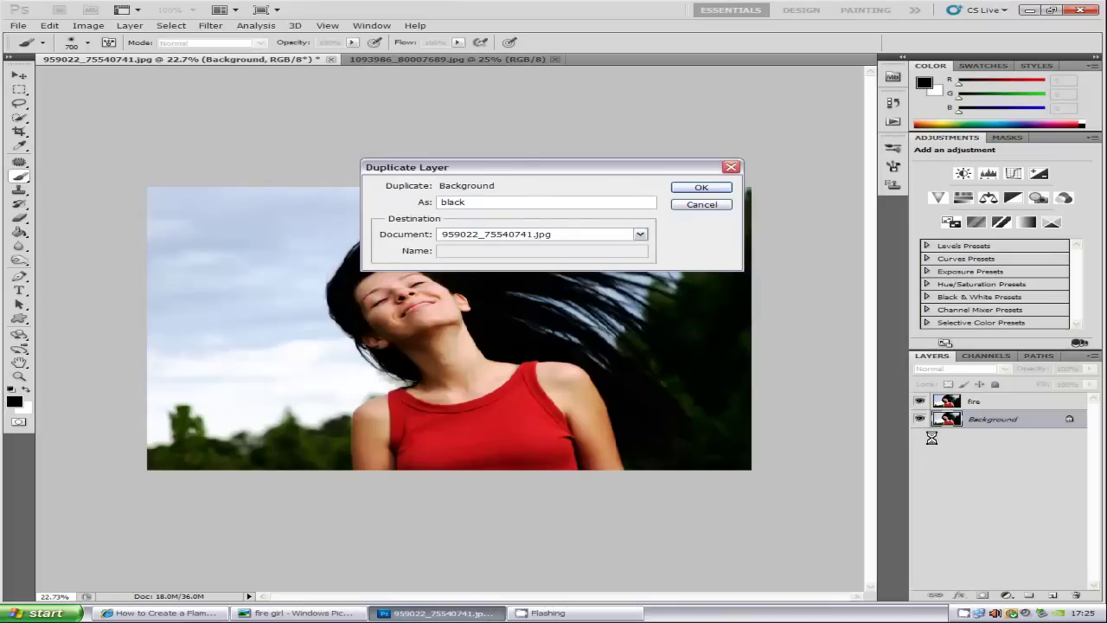
key("Return")
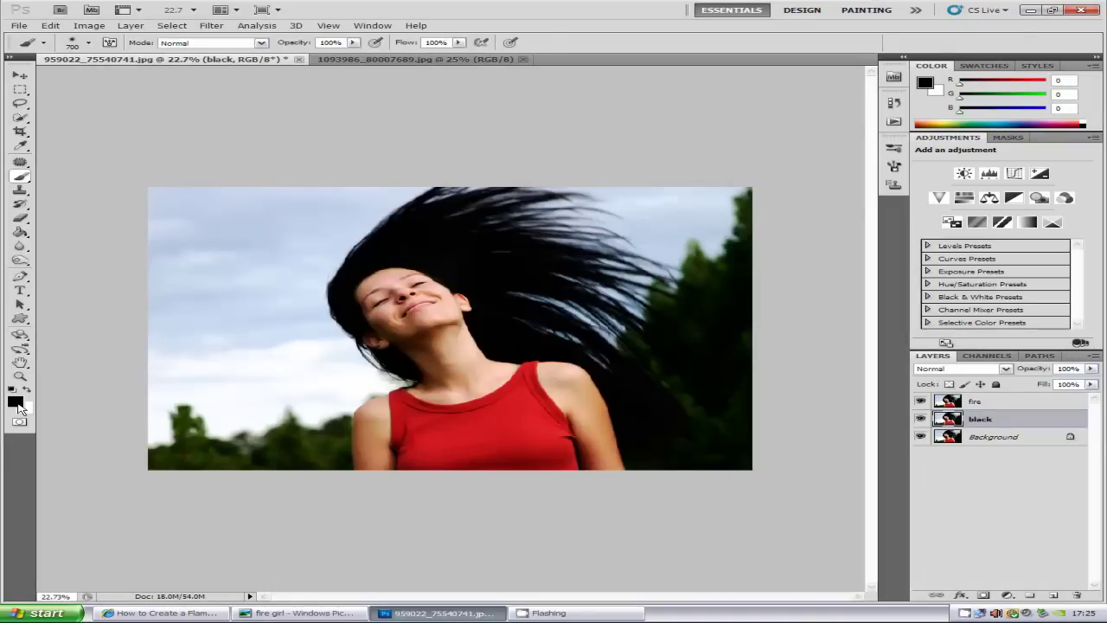
Fill the black layer with the black foreground color at 100% opacity, and check it by briefly hiding the fire layer.
left_click(57, 28)
left_click(134, 184)
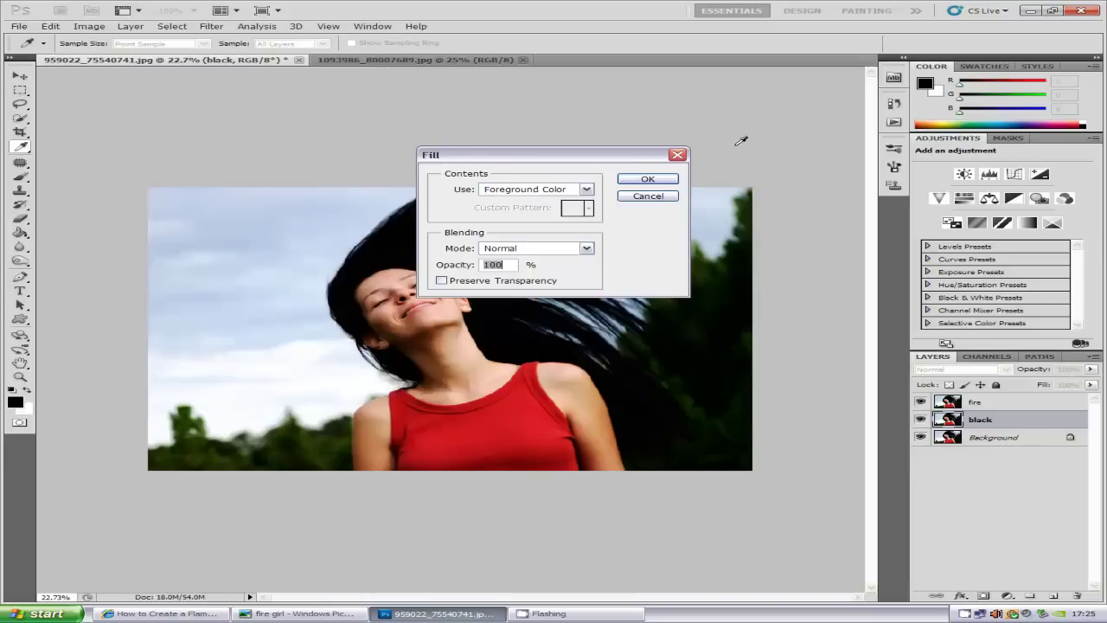
left_click(648, 178)
key("b")
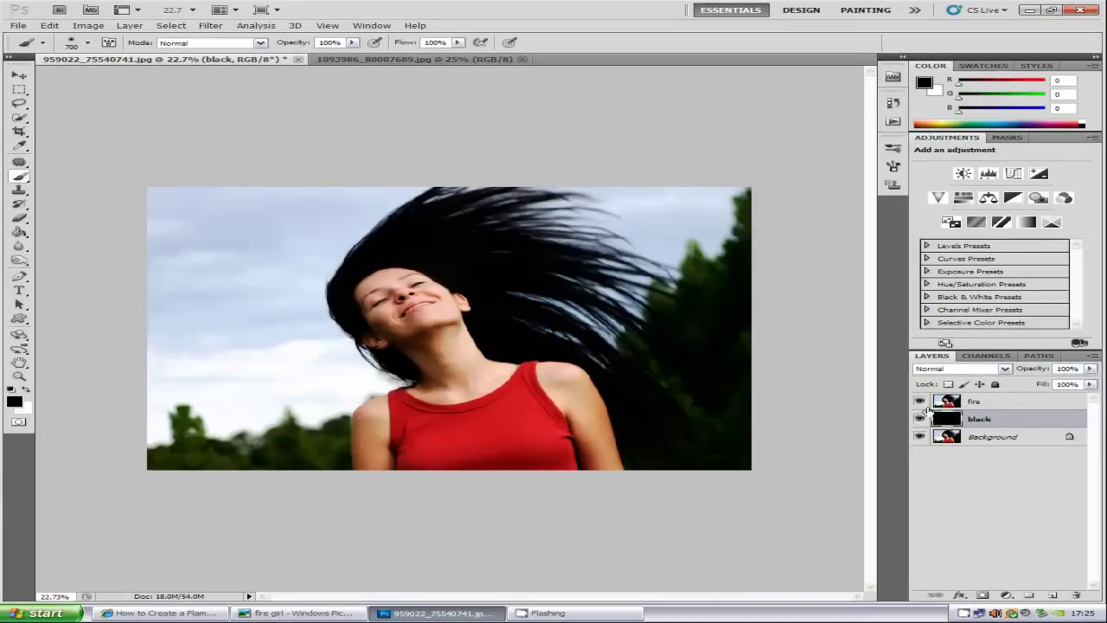
left_click(920, 402)
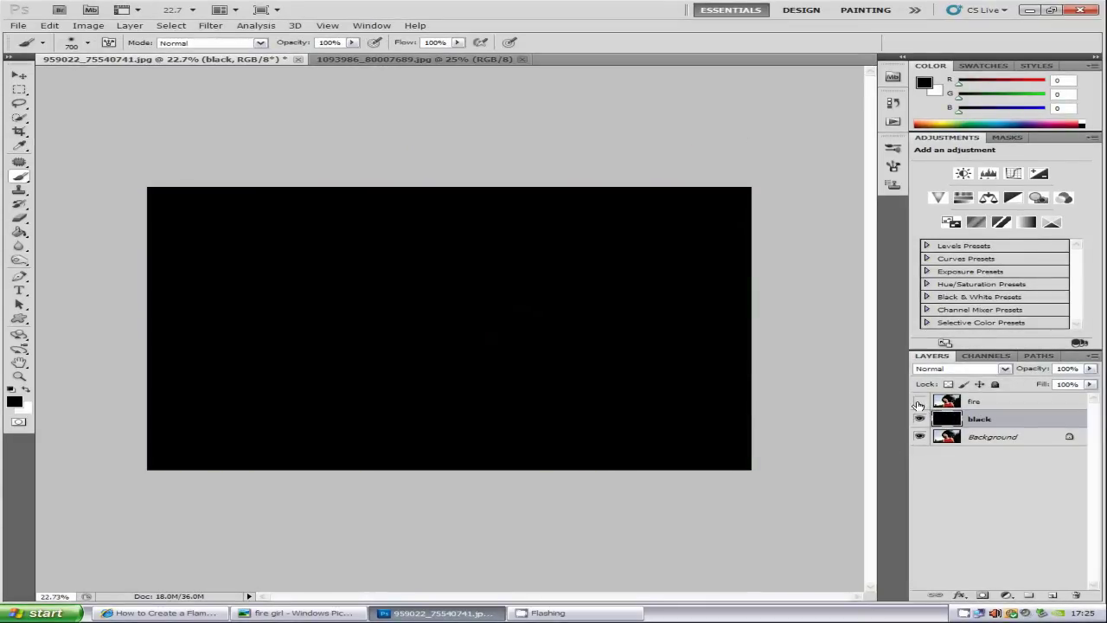
left_click(919, 402)
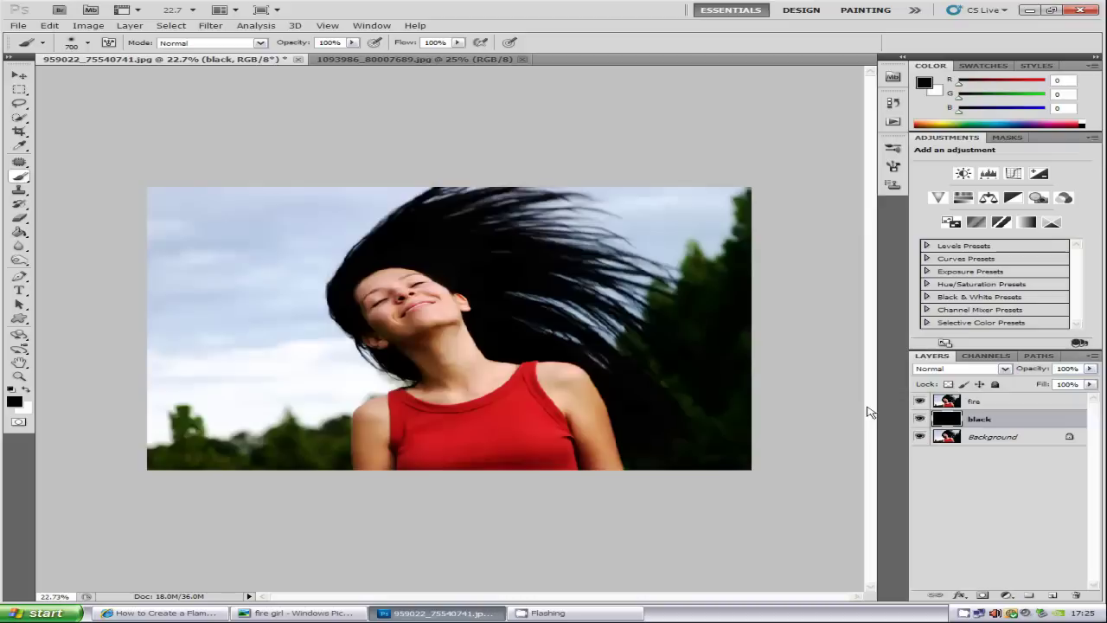
Desaturate the fire layer and invert its tones.
left_click(1001, 404)
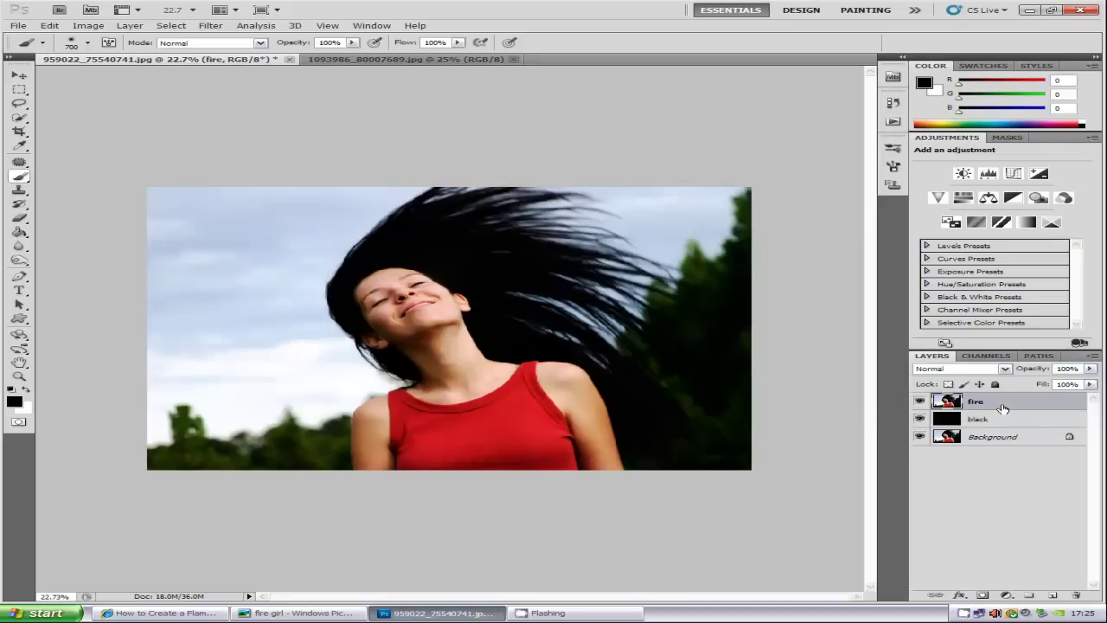
key("ctrl+shift+u")
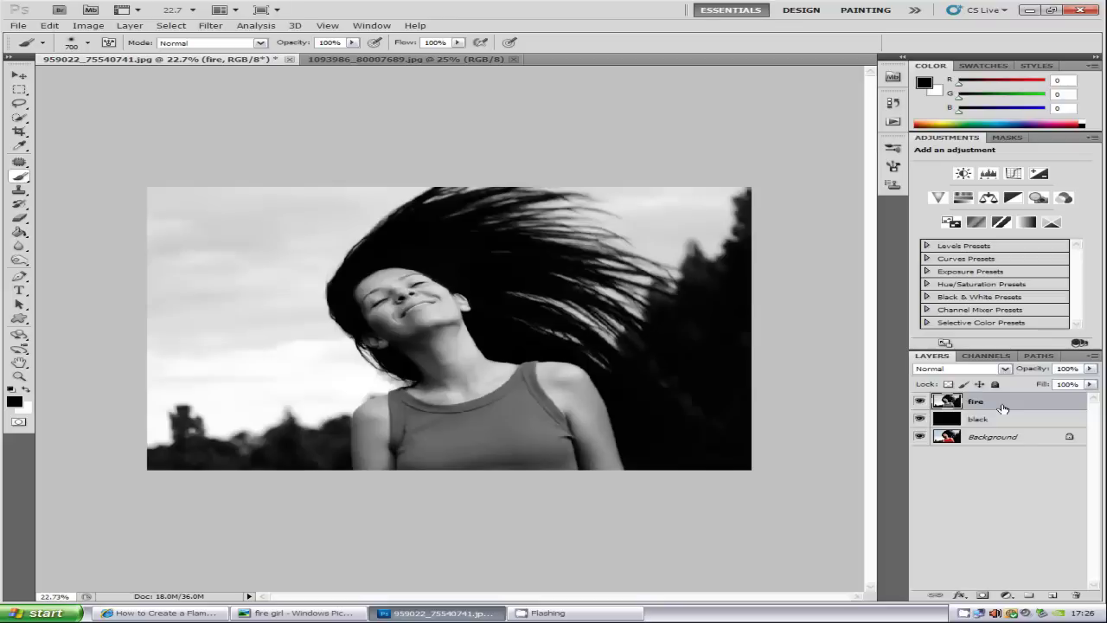
key("ctrl+i")
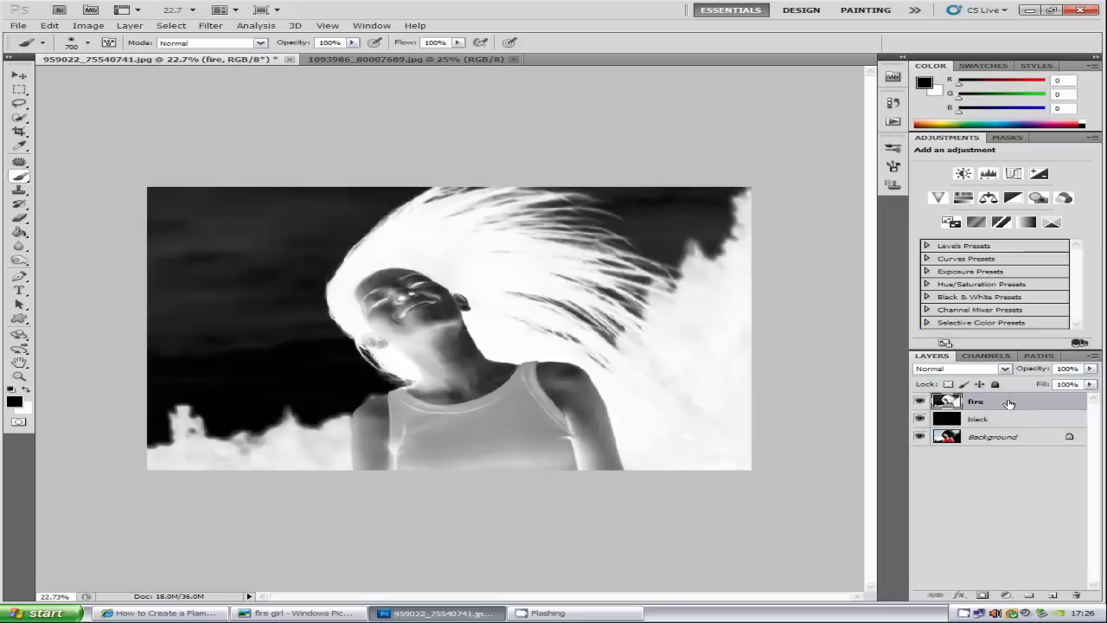
Turn a duplicate of the fire layer into white outlines on black using the Find Edges filter and Invert.
left_click_drag(1008, 408, 1053, 596)
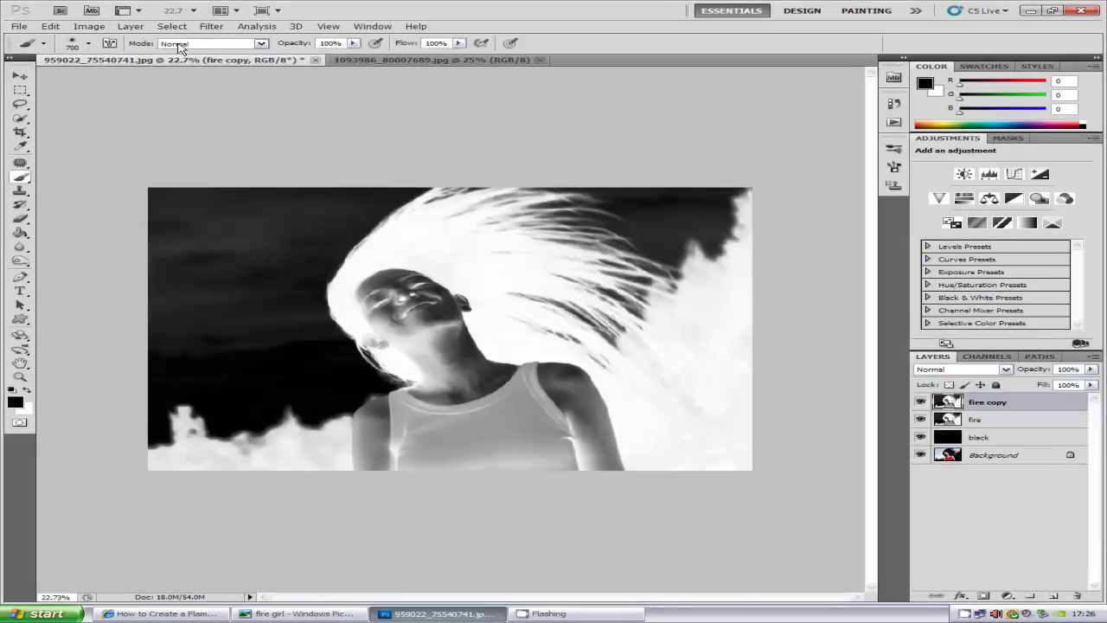
left_click(213, 27)
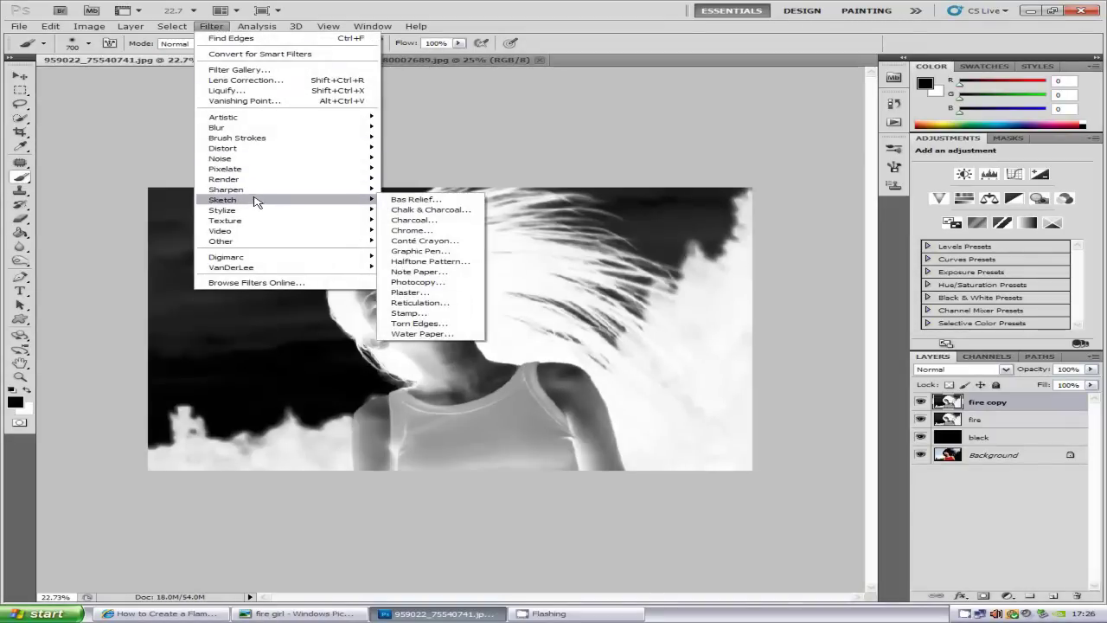
mouse_move(254, 215)
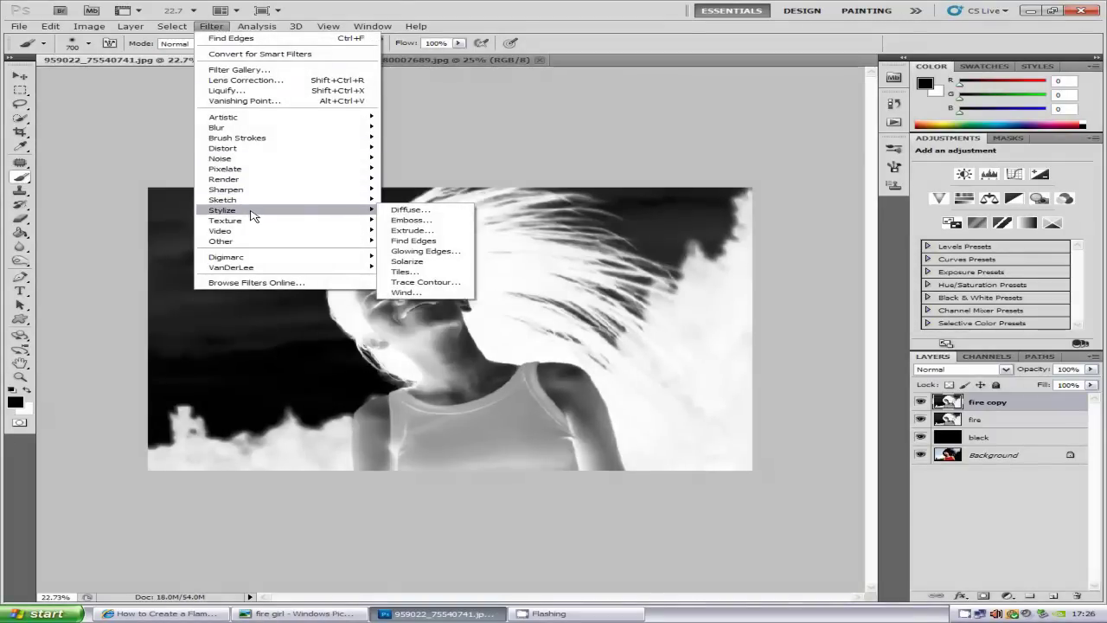
left_click(411, 241)
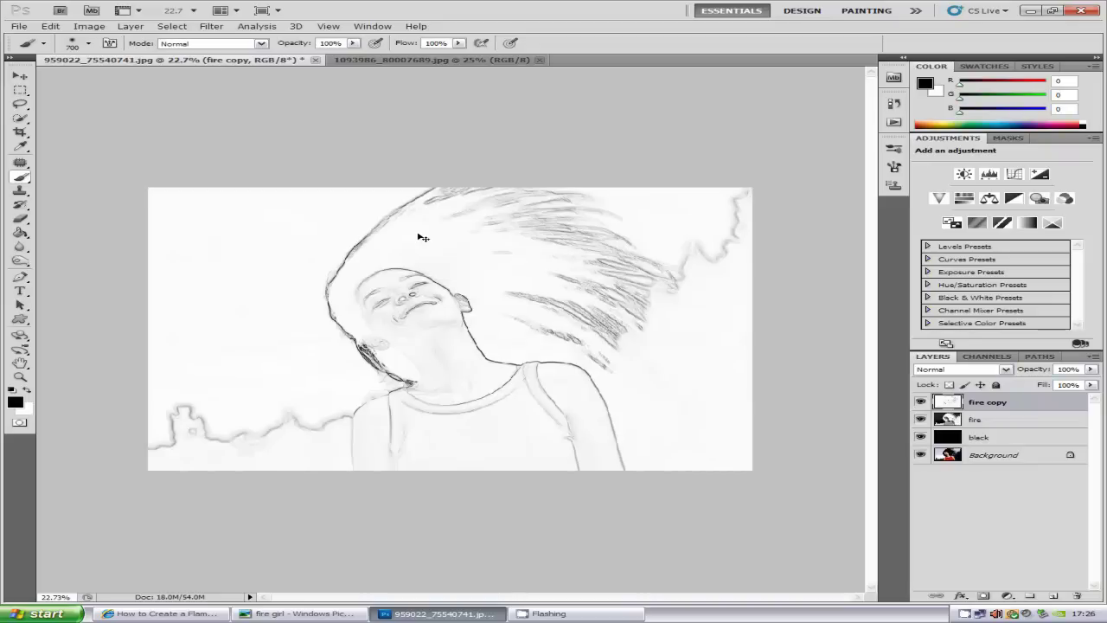
key("ctrl+i")
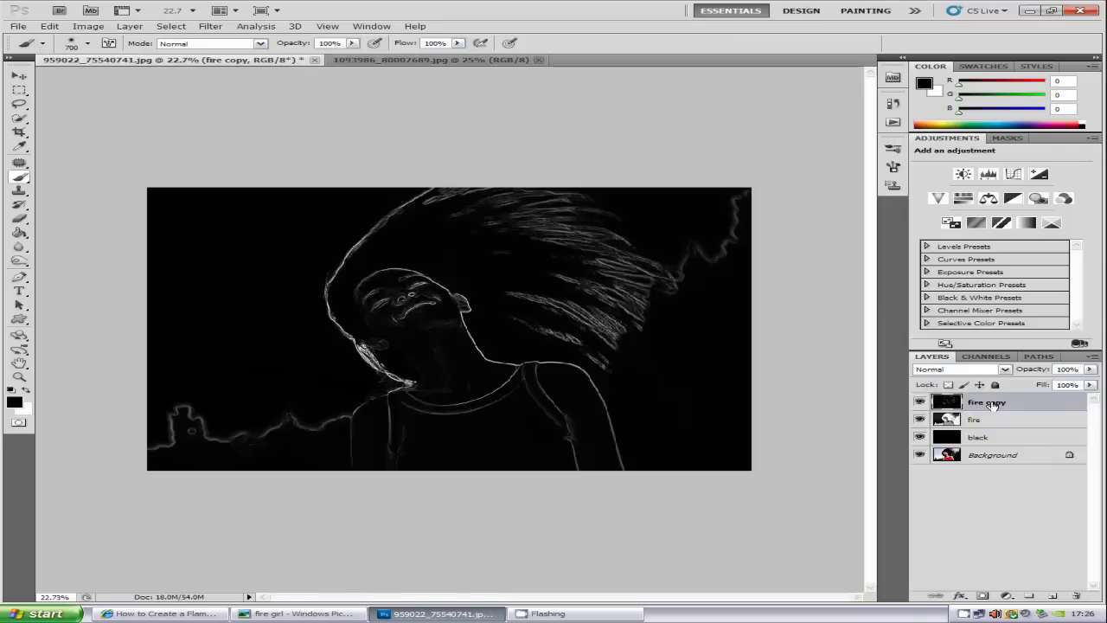
Duplicate the white outline layer and set the new copy's blend mode to Screen.
left_click_drag(995, 404, 1054, 595)
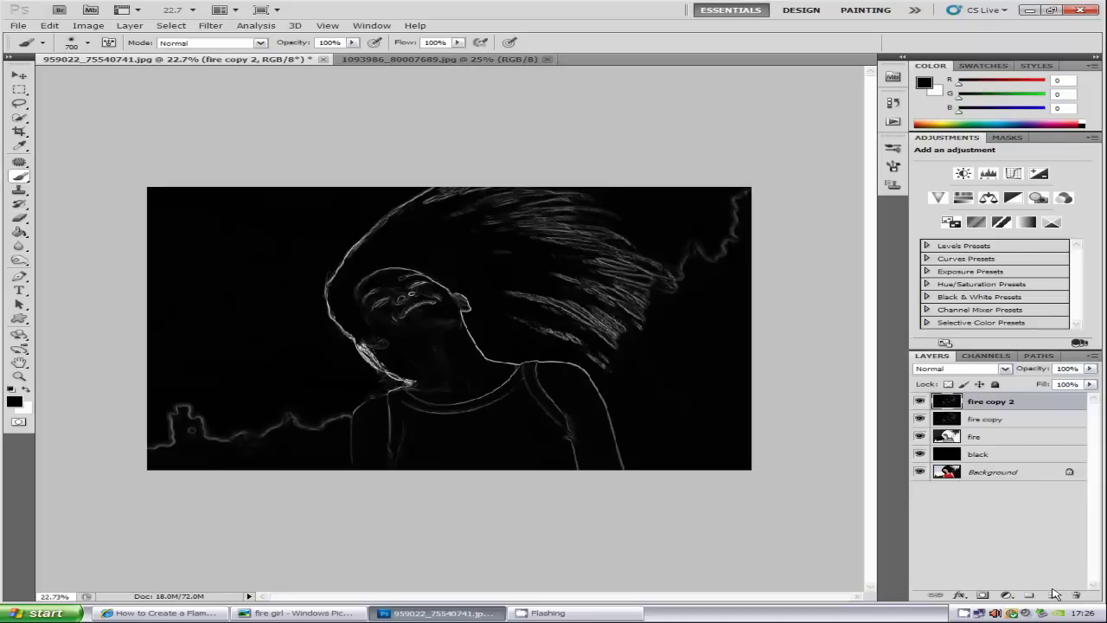
left_click(1006, 371)
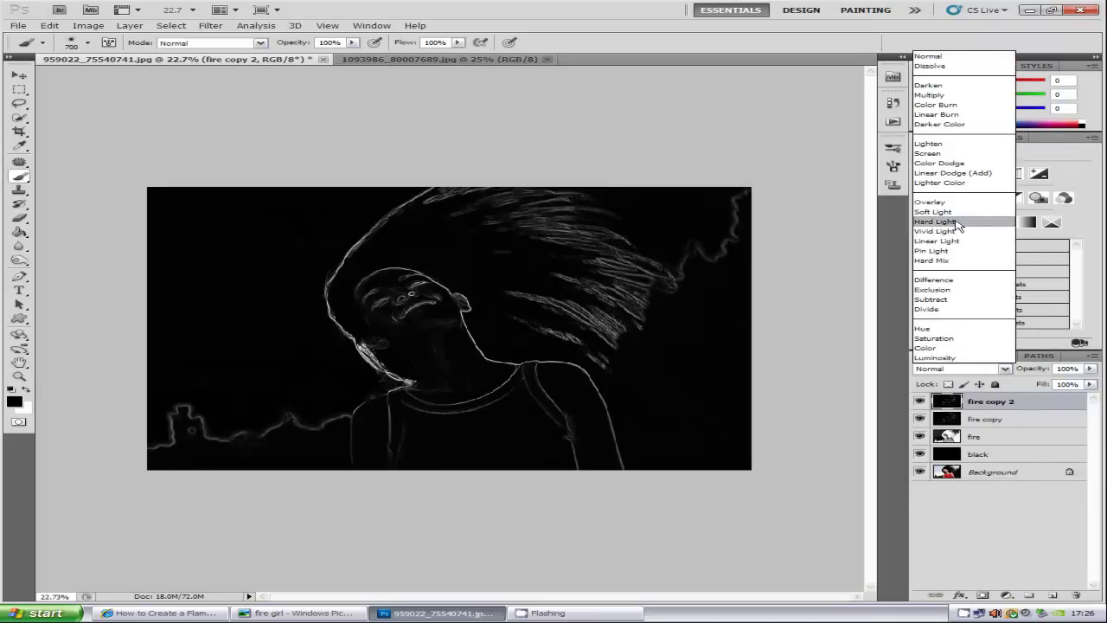
left_click(951, 154)
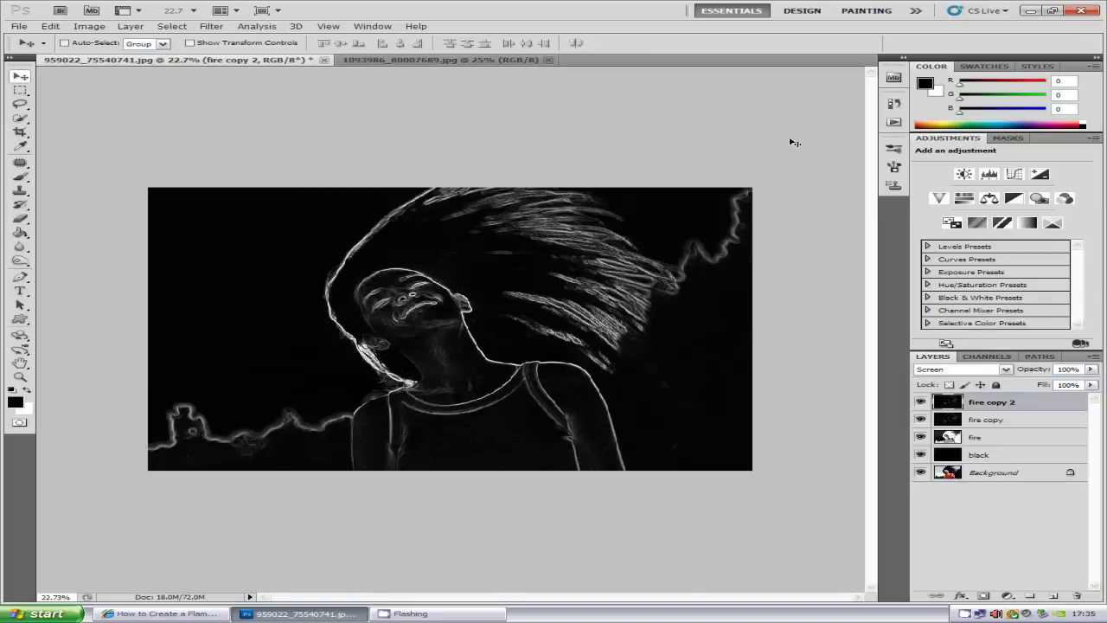
Copy the flame image into the woman document as a top layer over its right half, accepting the color profile conversion.
left_click(370, 63)
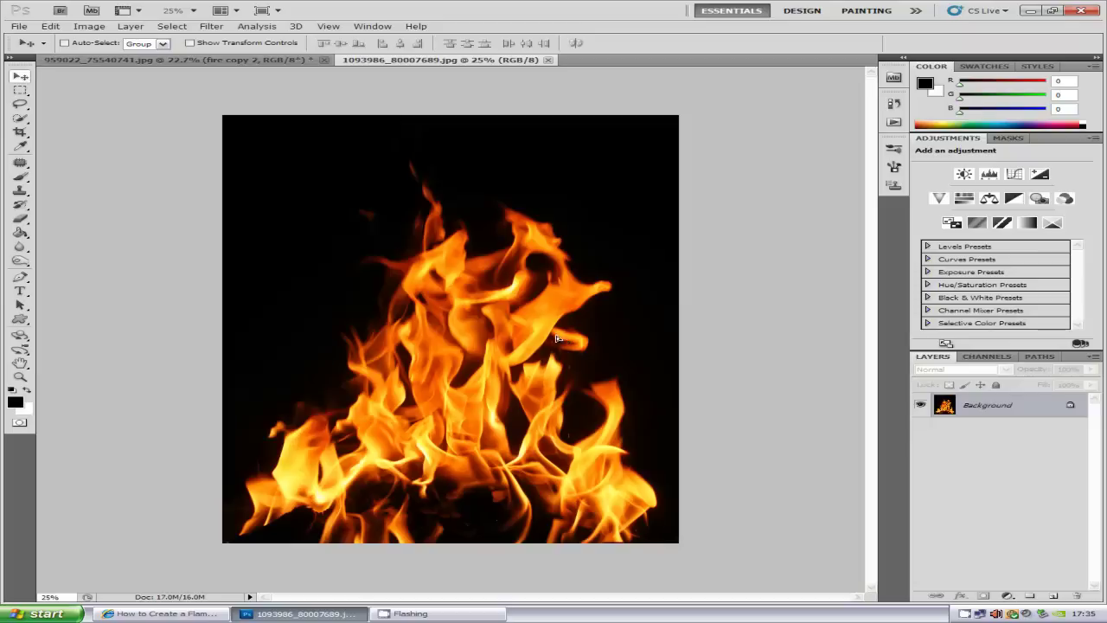
left_click(172, 59)
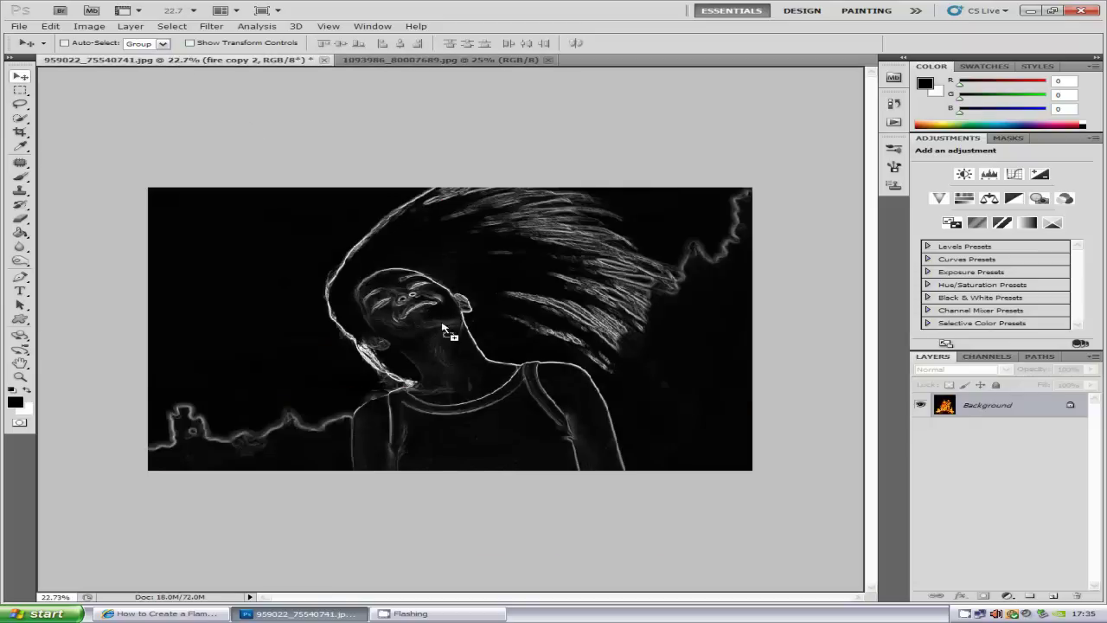
left_click_drag(443, 328, 443, 330)
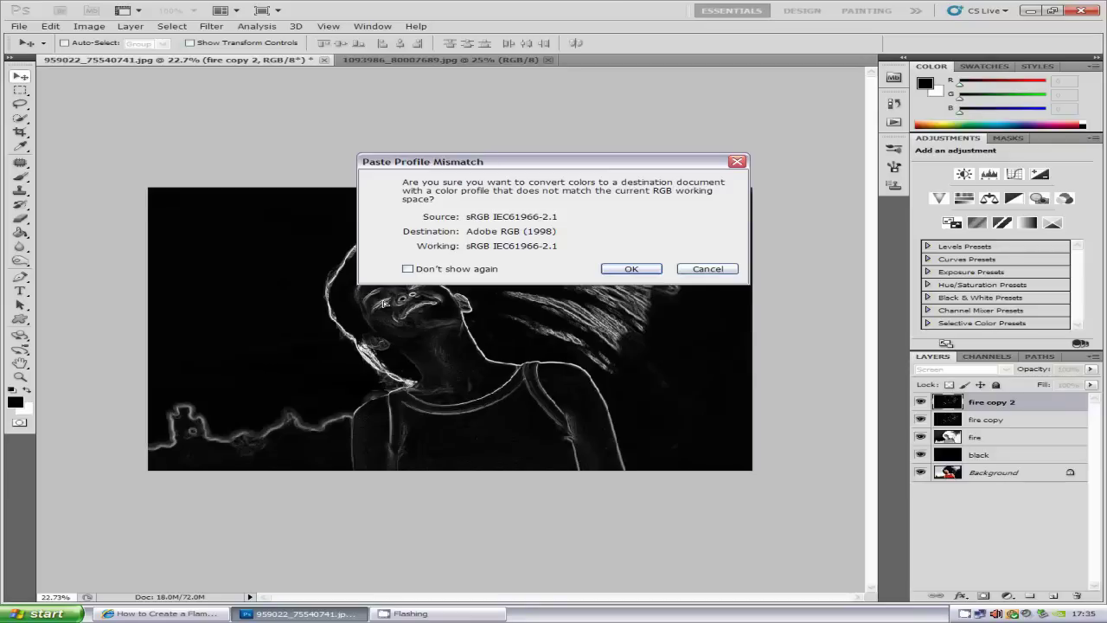
left_click(628, 270)
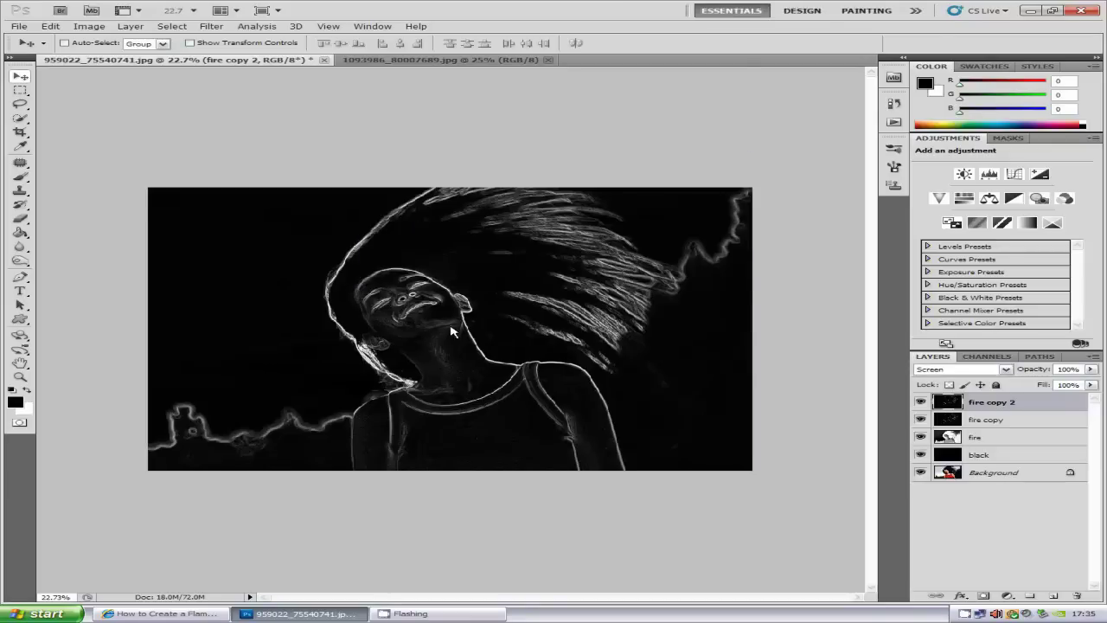
left_click_drag(247, 340, 545, 325)
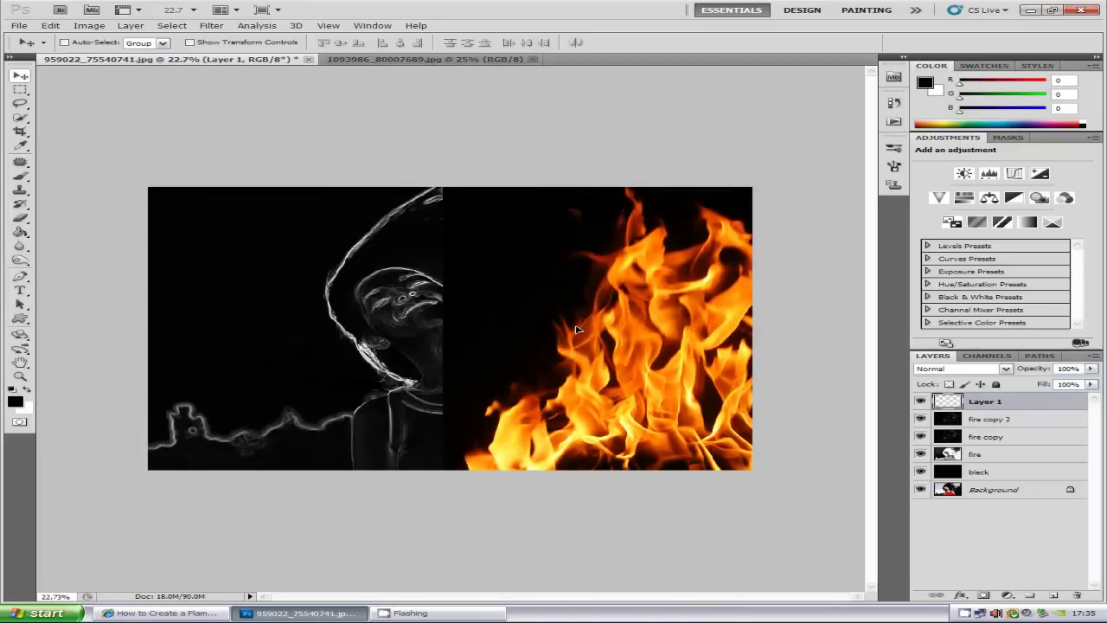
Set the flame layer's blend mode to Screen and move the flames left over the woman's hair and shoulders.
left_click(1006, 370)
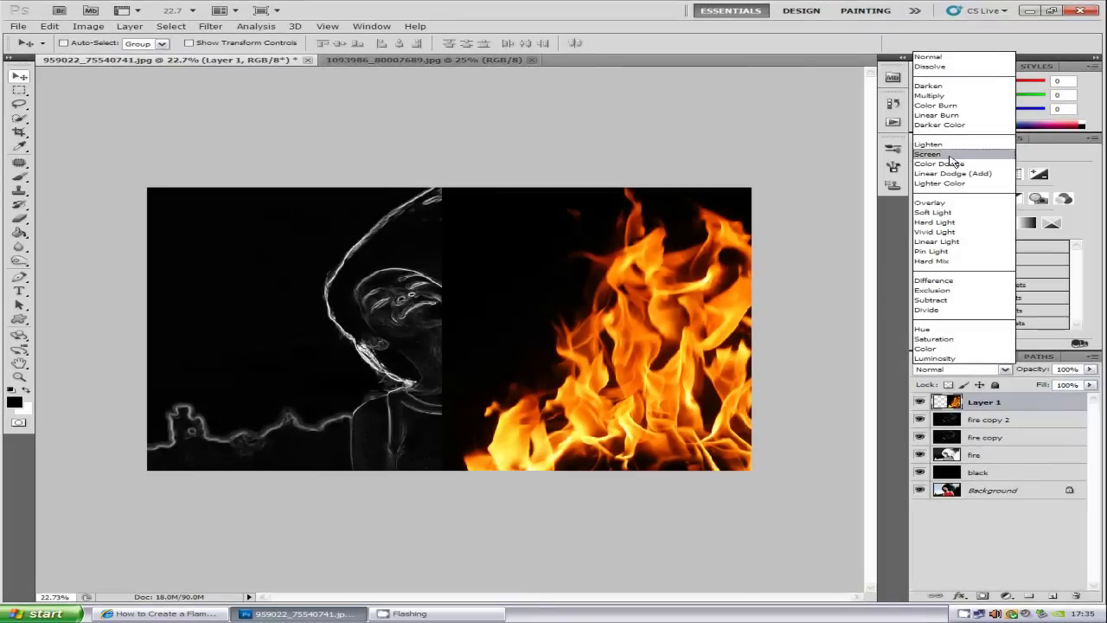
left_click(947, 159)
left_click_drag(631, 376, 512, 337)
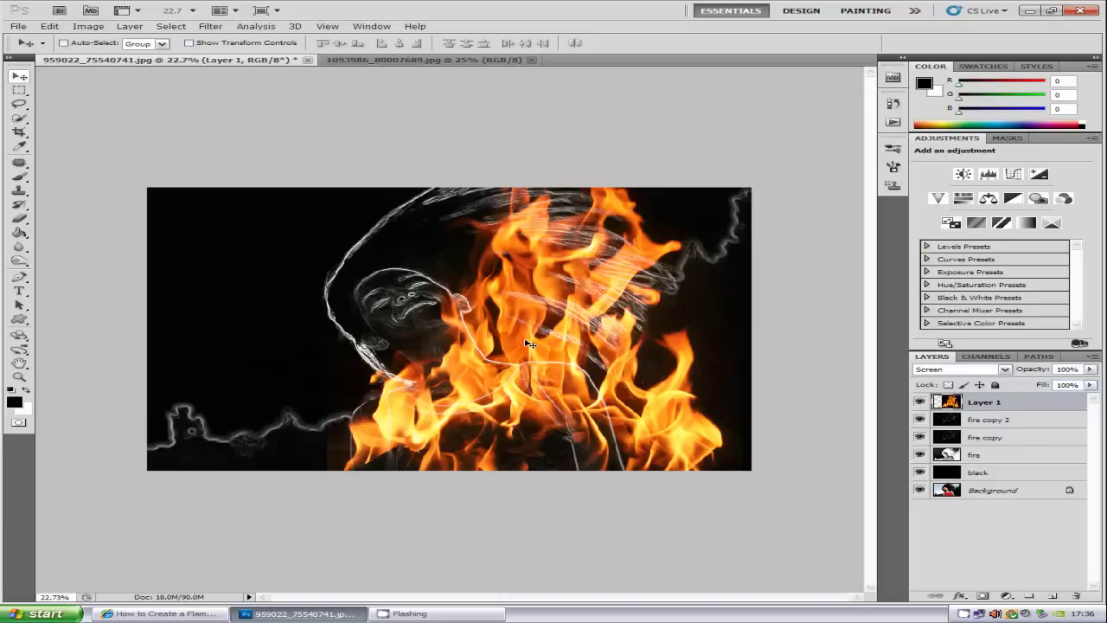
Rotate the flame layer about 90° clockwise, scale it to about 76% width and 91% height, and place it over the woman's hair.
key("ctrl+t")
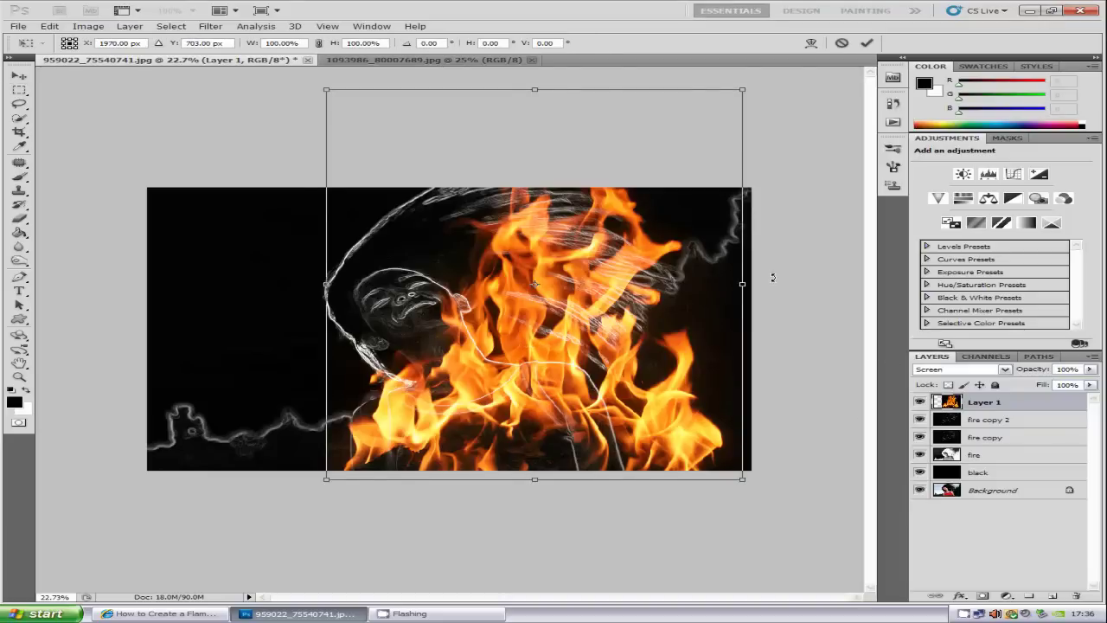
left_click_drag(772, 277, 545, 507)
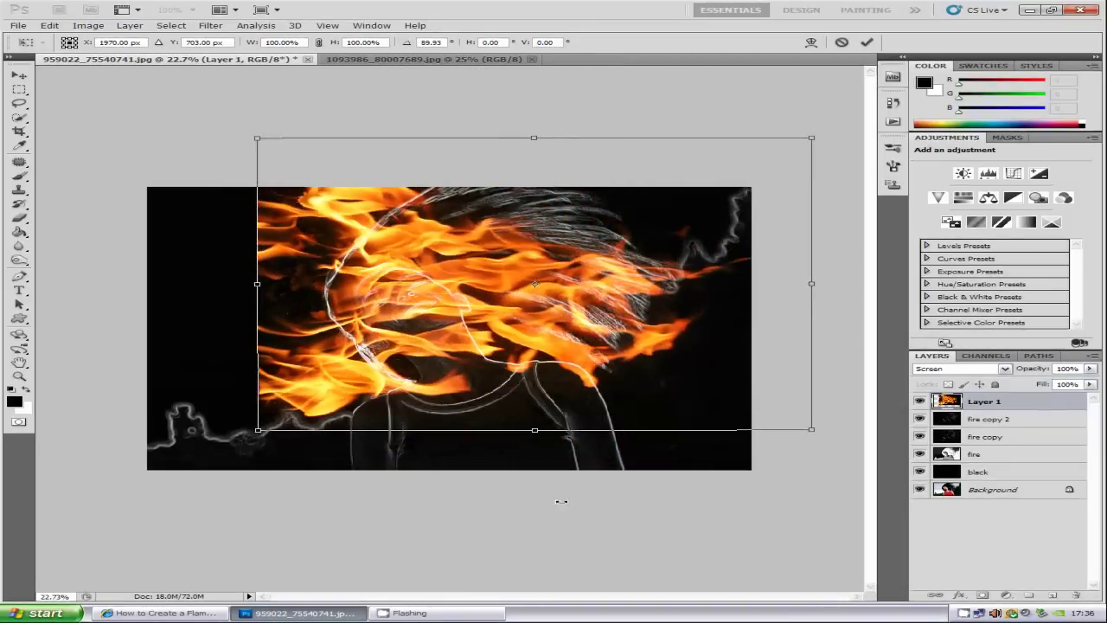
left_click_drag(309, 291, 399, 247)
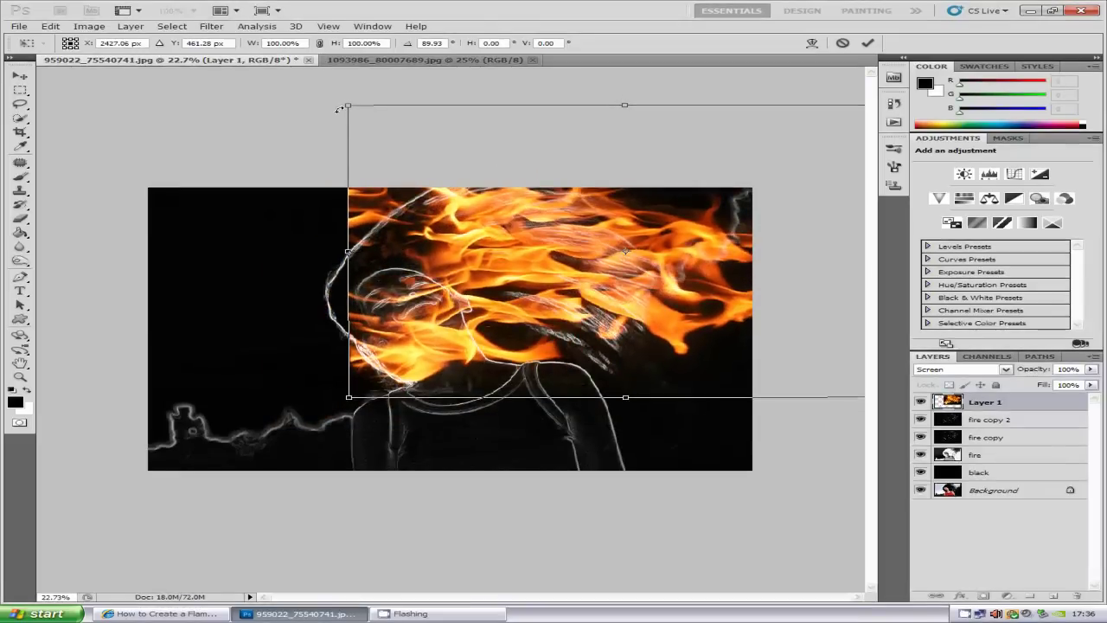
left_click_drag(343, 104, 397, 168)
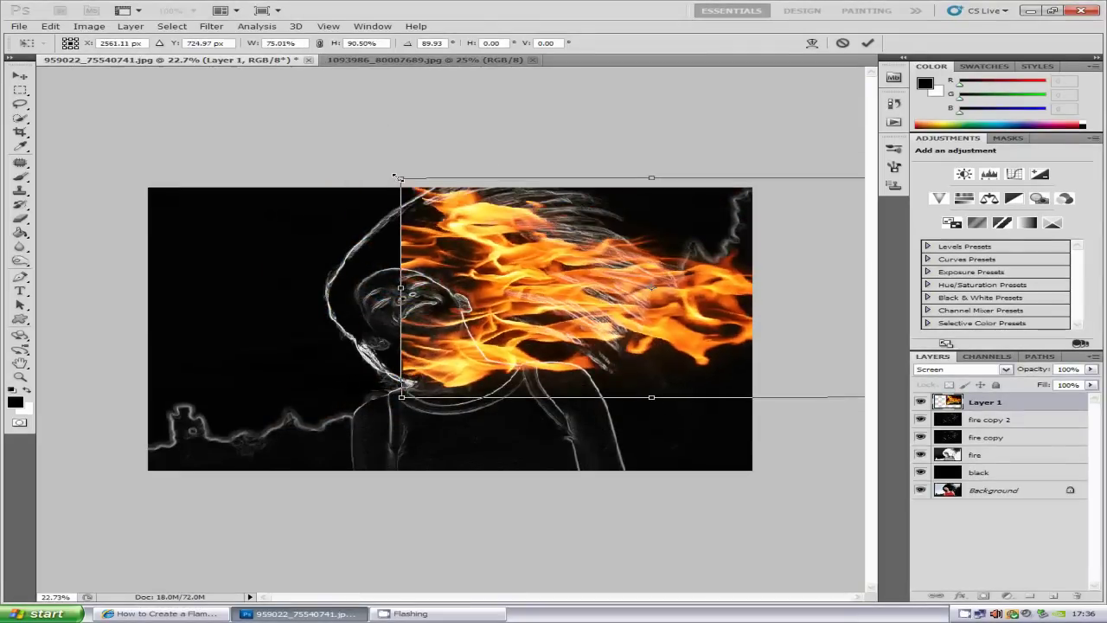
left_click_drag(445, 312, 430, 286)
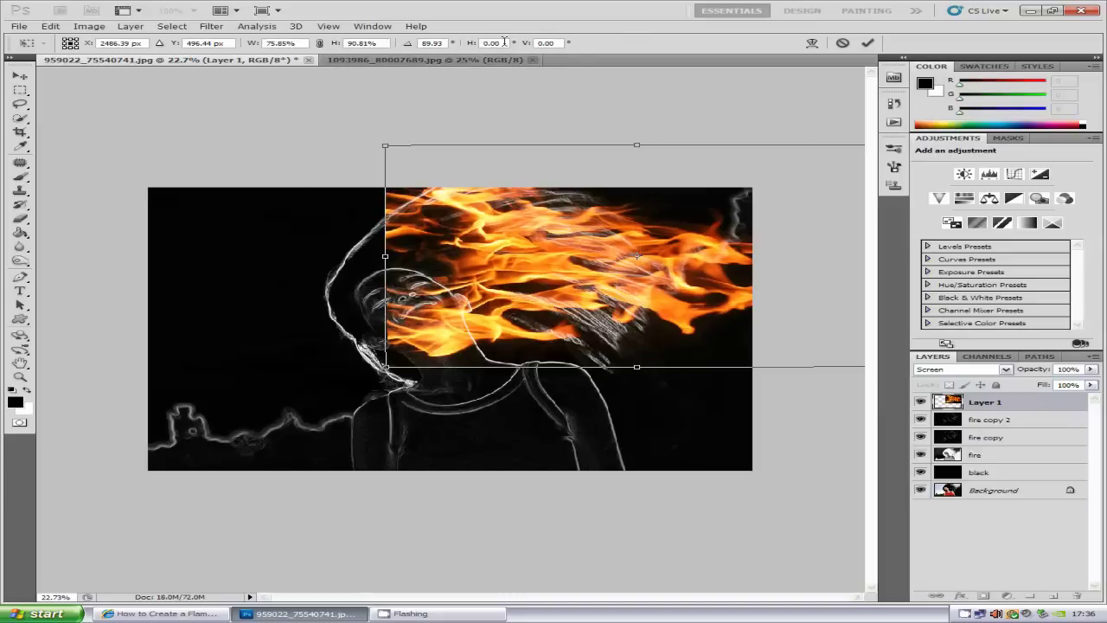
left_click(870, 45)
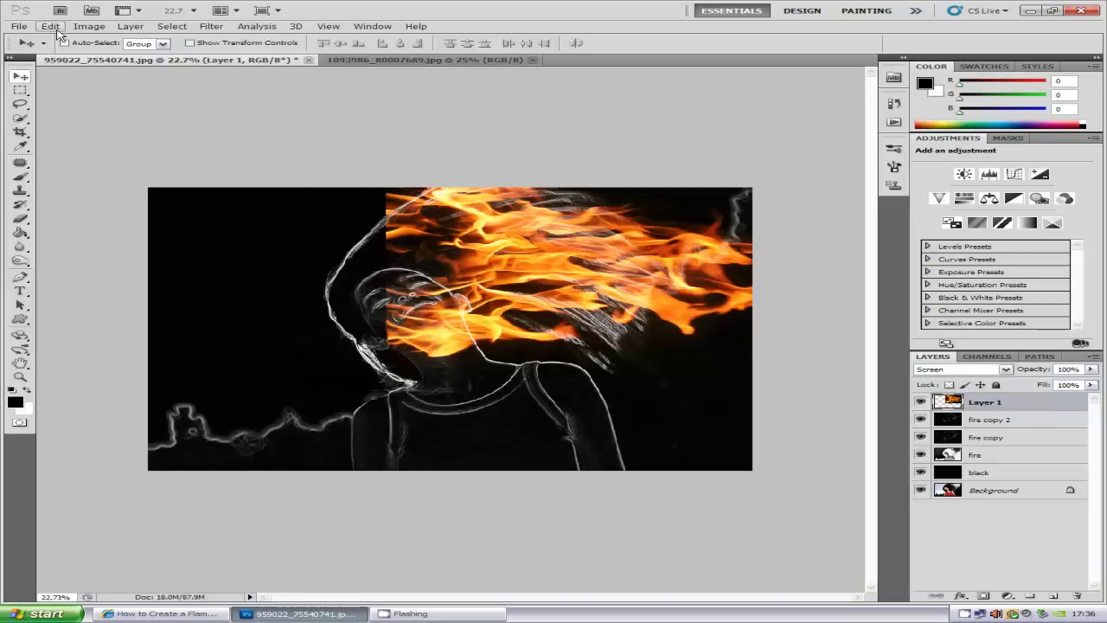
Warp the flame layer so its inner edge curves around the woman's face and neck and reaches up to her hairline.
left_click(50, 26)
mouse_move(112, 242)
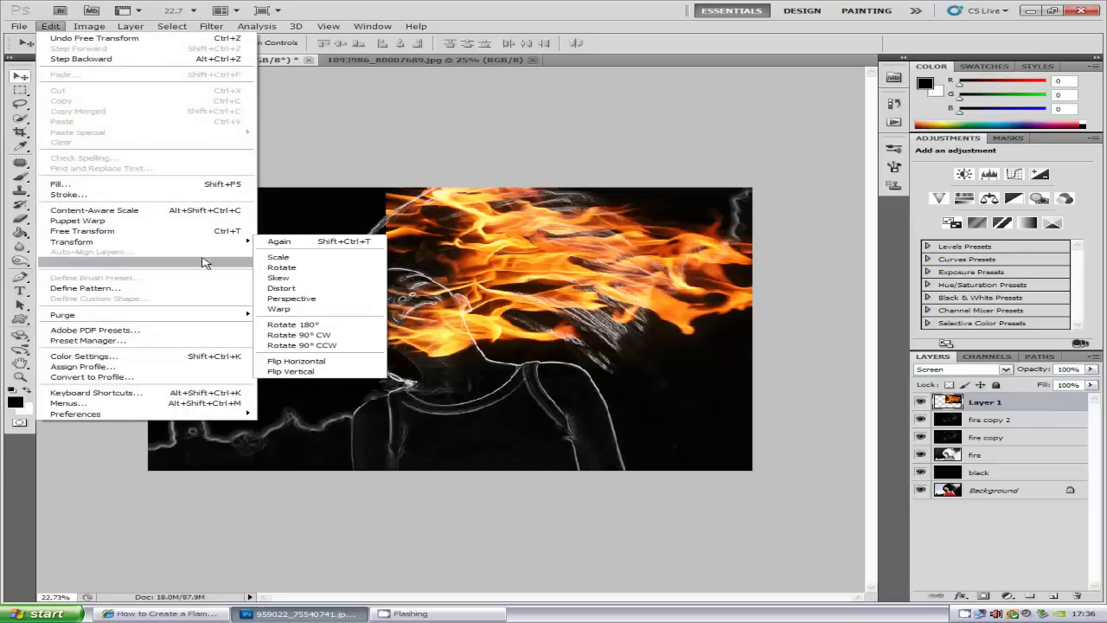
left_click(309, 309)
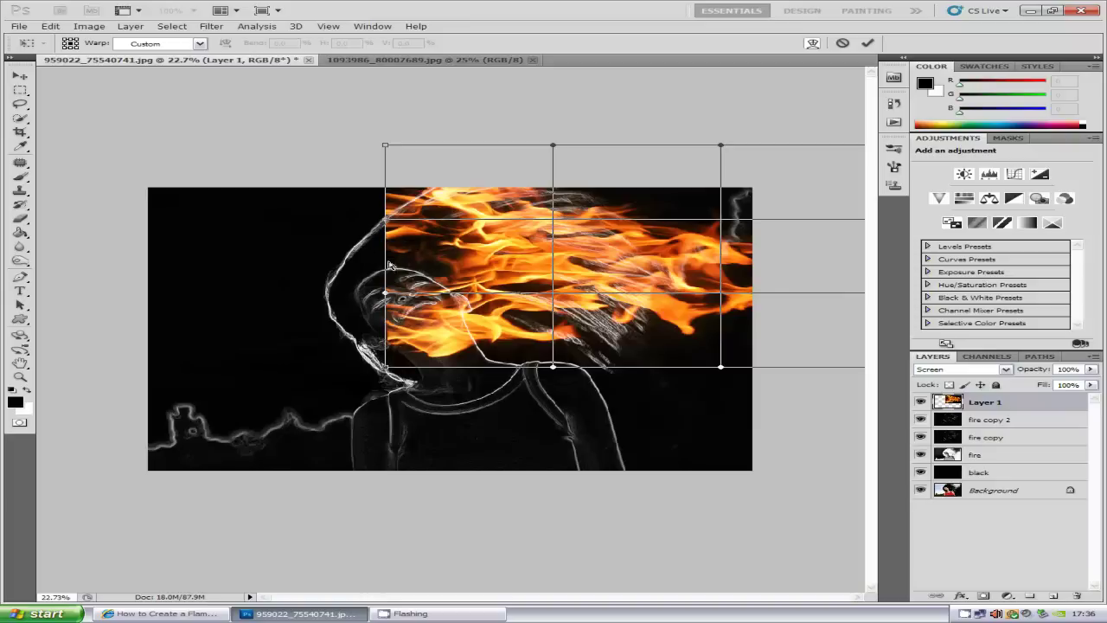
left_click_drag(390, 299, 415, 323)
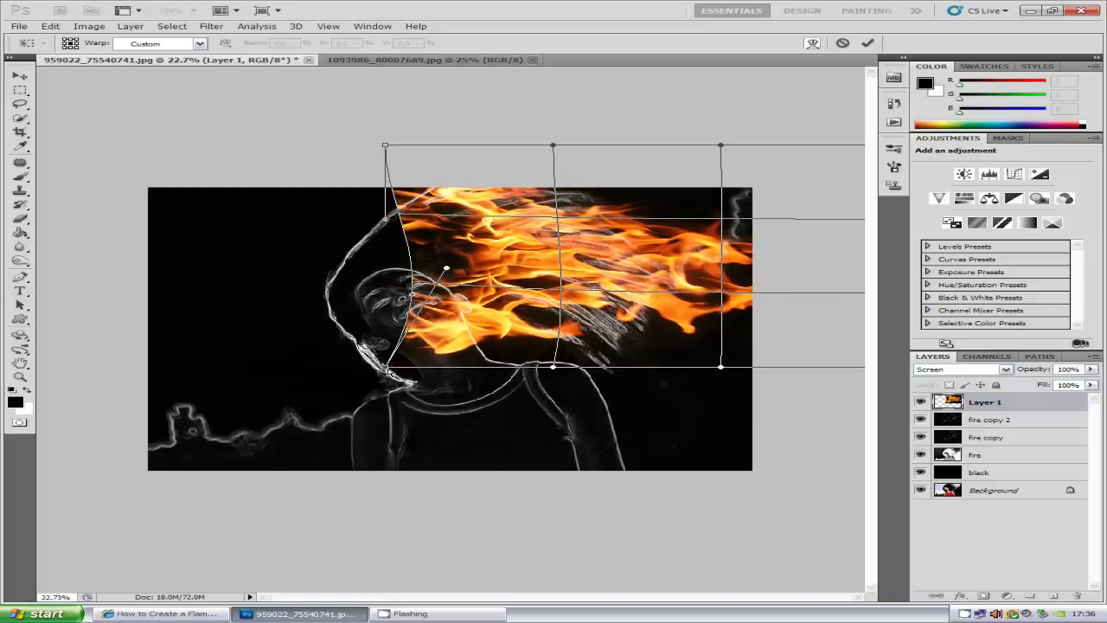
left_click_drag(388, 372, 443, 271)
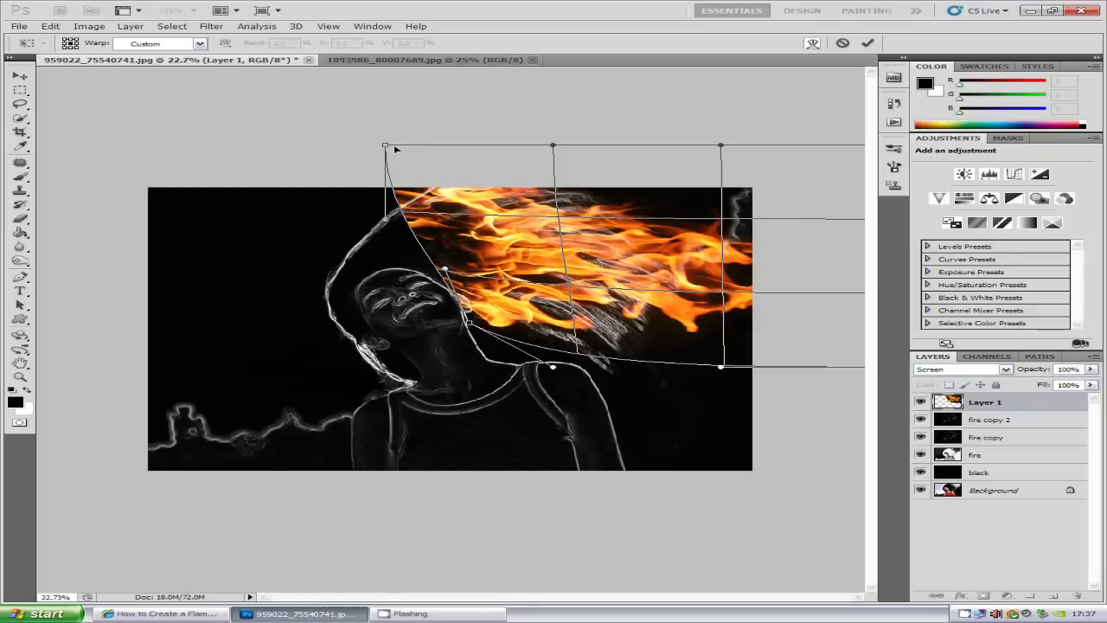
left_click_drag(386, 147, 335, 183)
left_click_drag(389, 224, 372, 258)
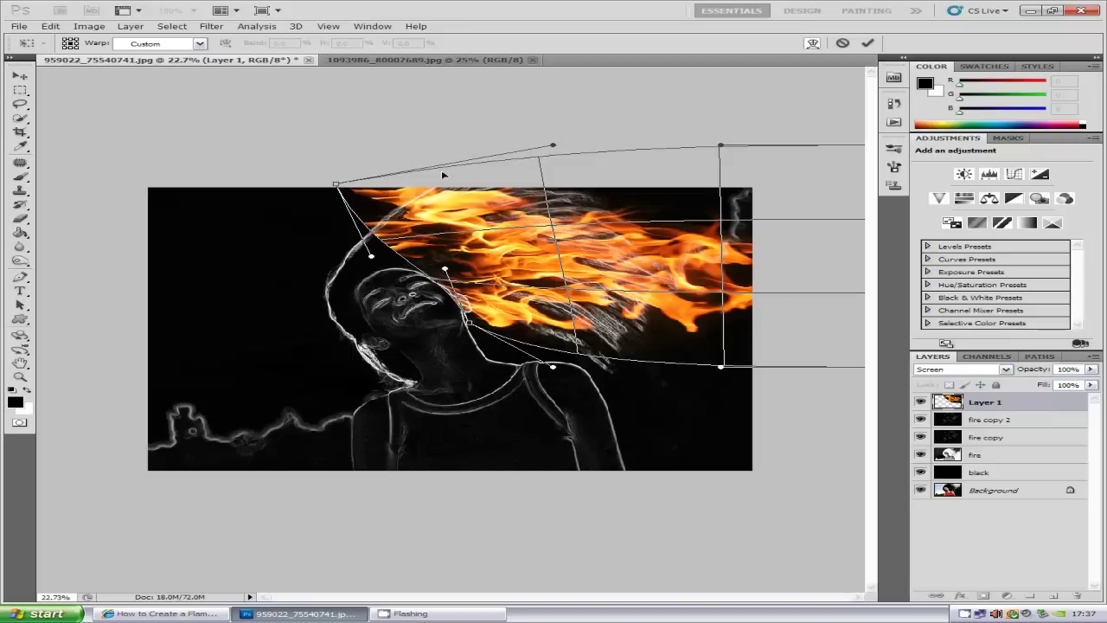
mouse_move(339, 191)
left_mouse_down()
mouse_move(302, 254)
mouse_move(364, 178)
mouse_move(354, 182)
left_mouse_up()
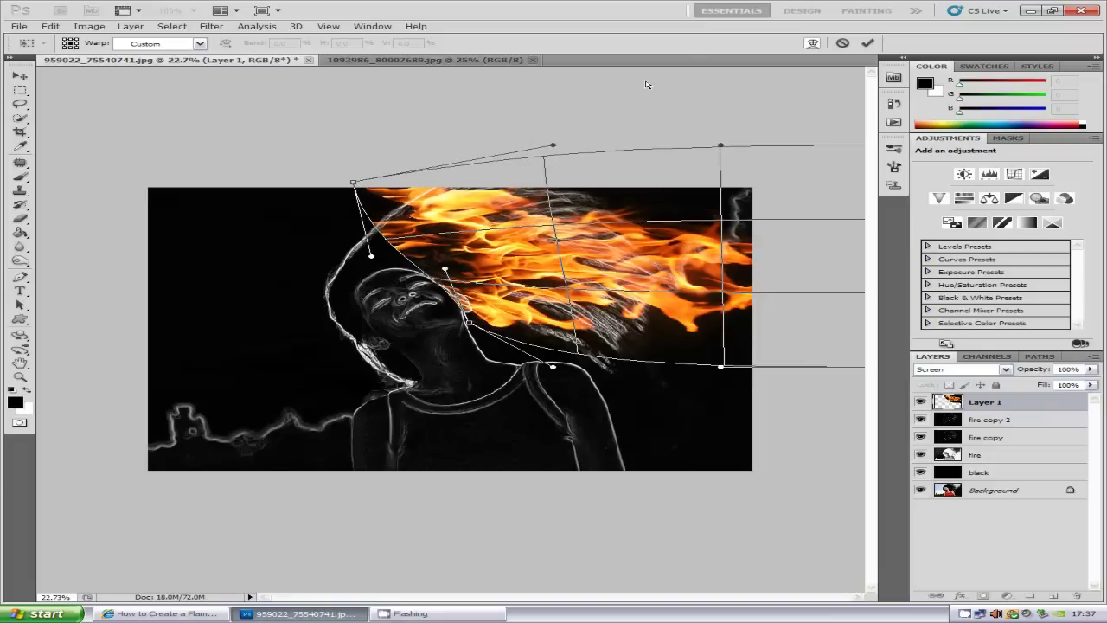
left_click(868, 43)
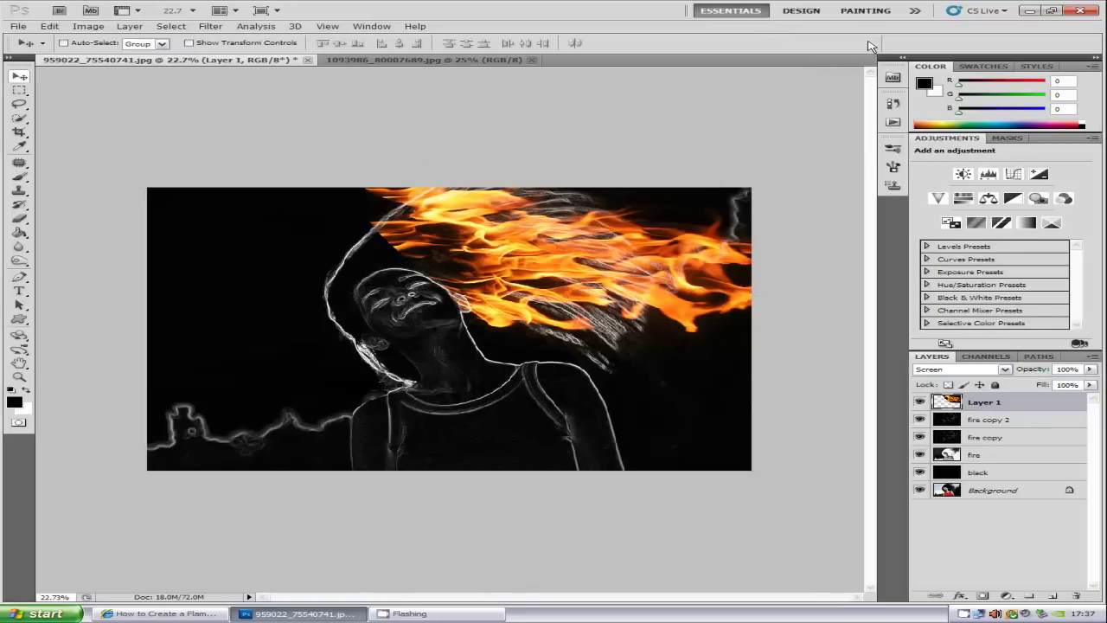
Open the flame layer in Liquify and push the flames along the hair's flow with the Forward Warp tool at brush size 1050.
left_click(213, 26)
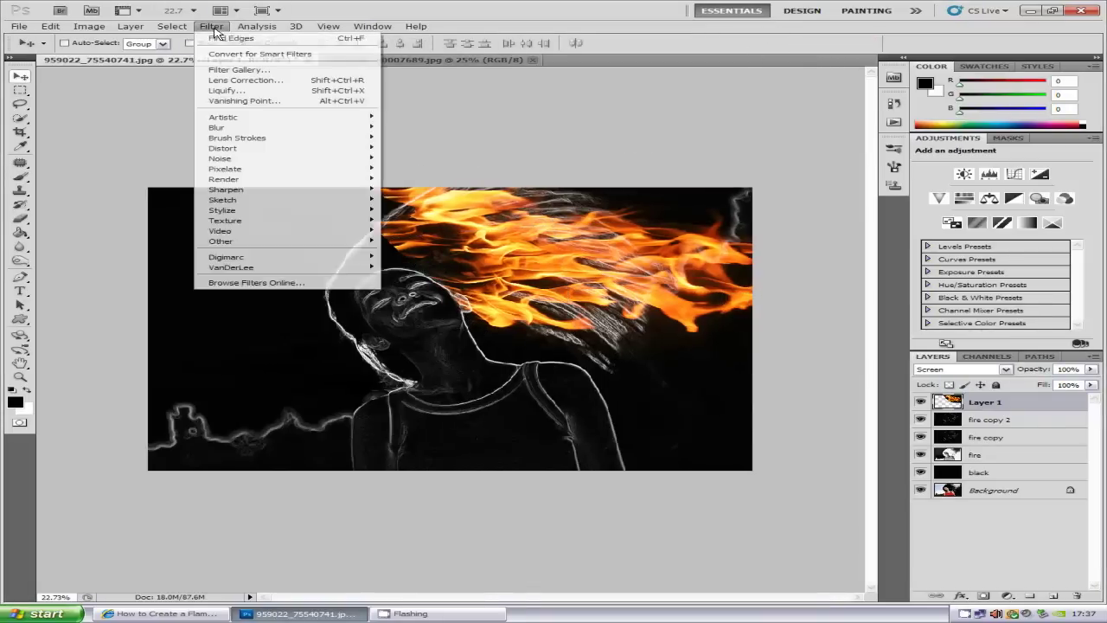
left_click(232, 91)
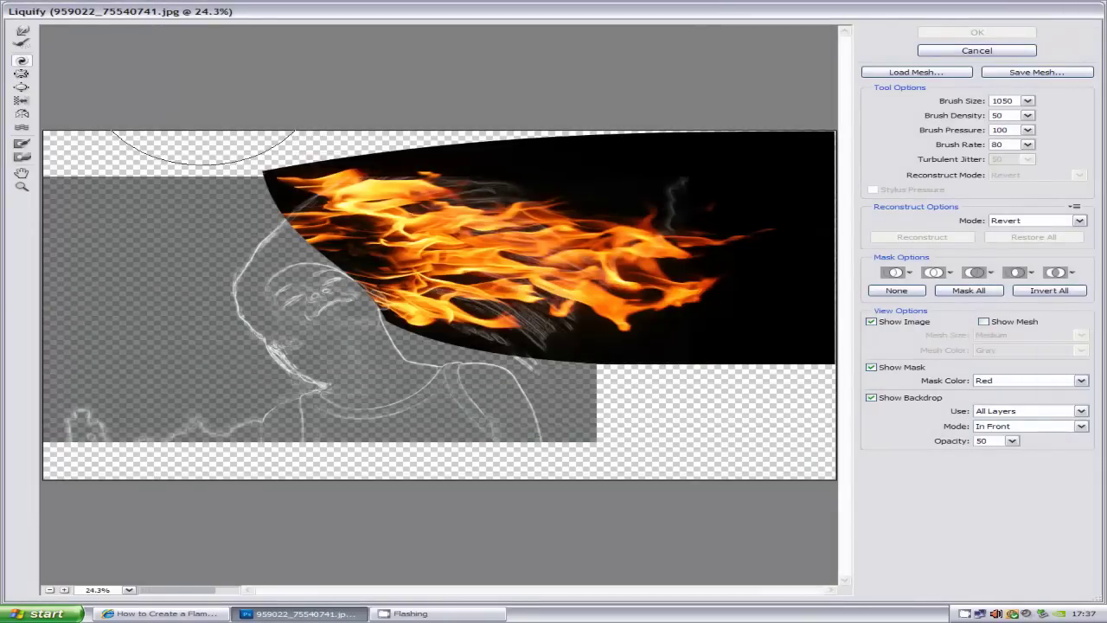
left_click(878, 325)
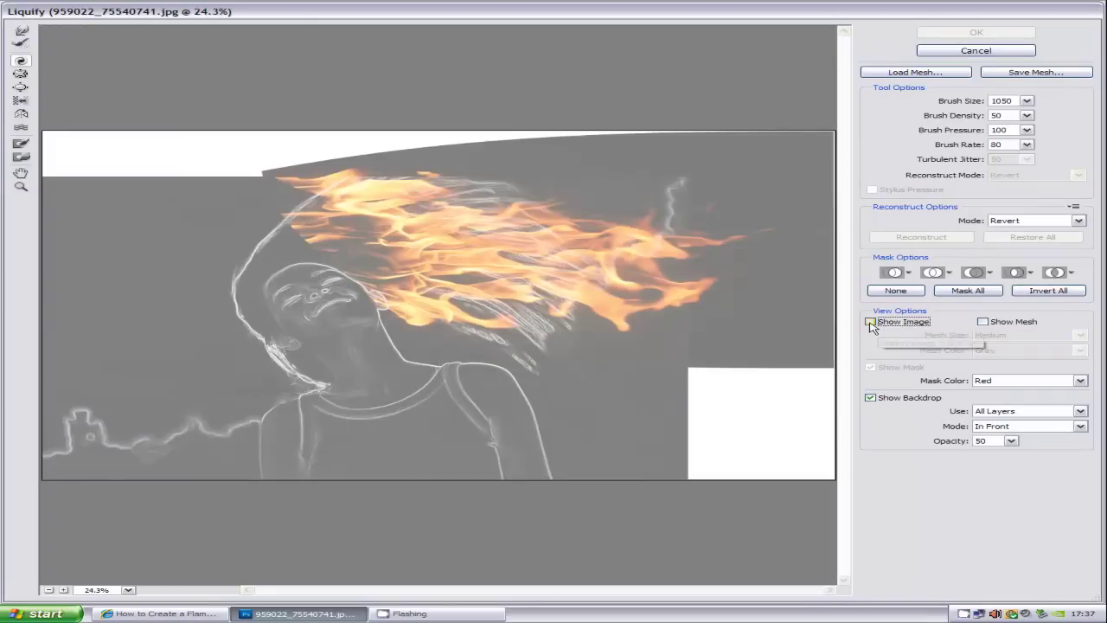
left_click(871, 323)
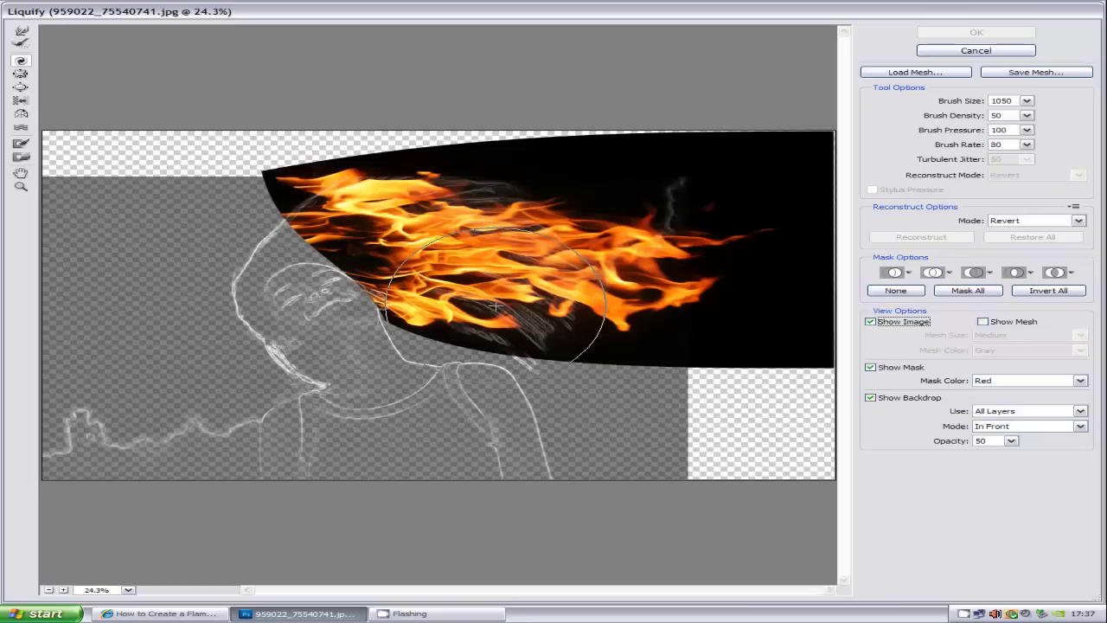
left_click(24, 32)
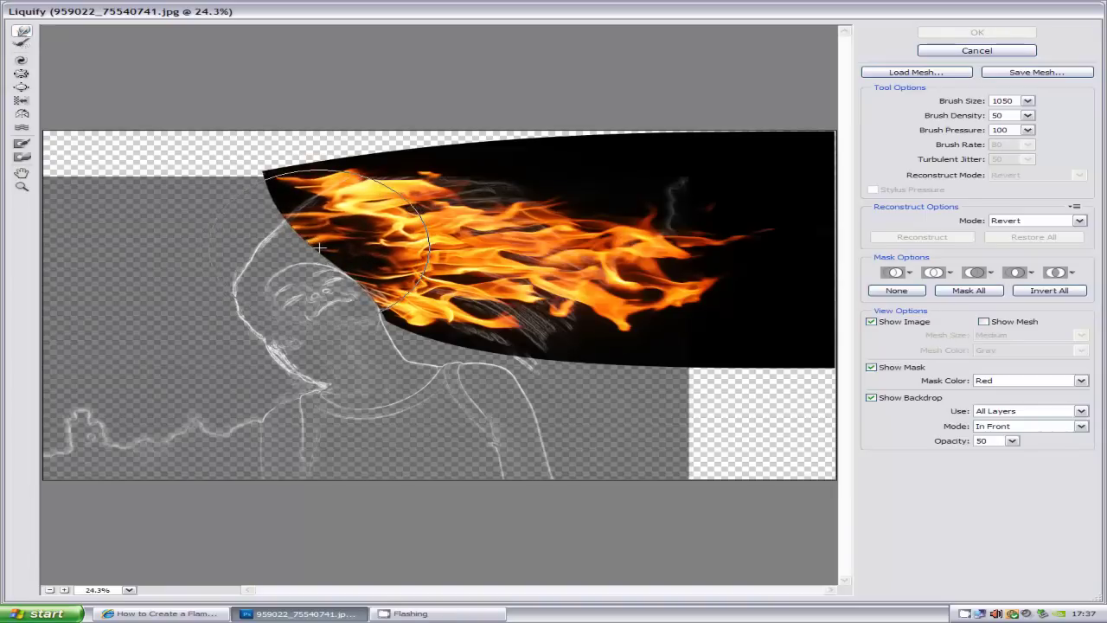
mouse_move(318, 251)
left_mouse_down()
mouse_move(409, 180)
mouse_move(644, 248)
mouse_move(657, 264)
mouse_move(529, 384)
mouse_move(529, 322)
mouse_move(570, 316)
left_mouse_up()
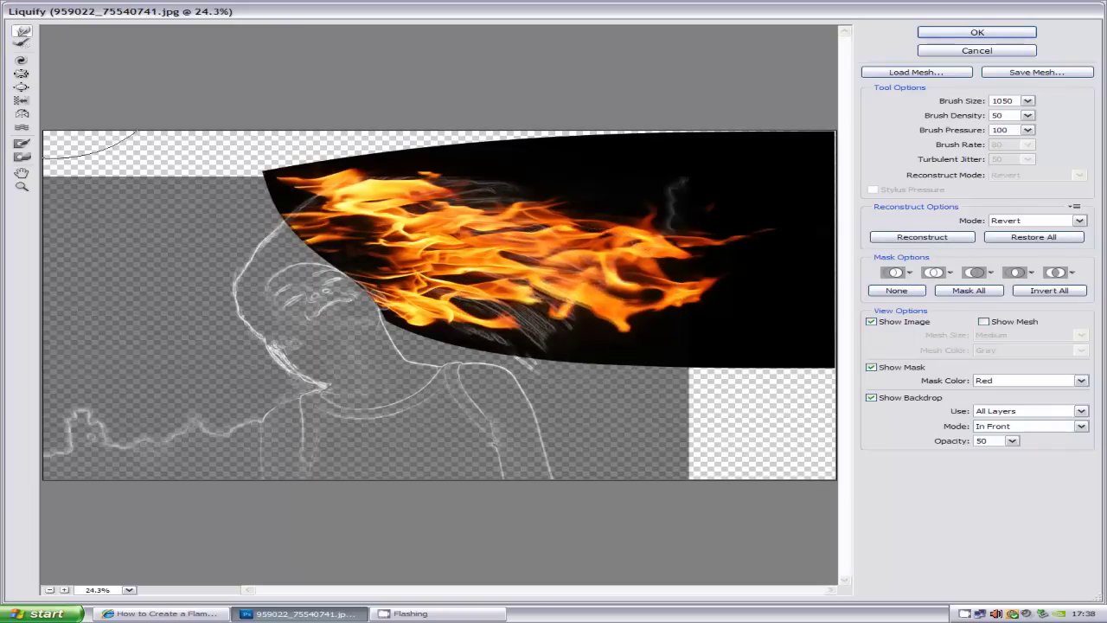
Twirl the middle and outer flames with the Twirl Clockwise tool and apply the Liquify changes.
left_click(22, 63)
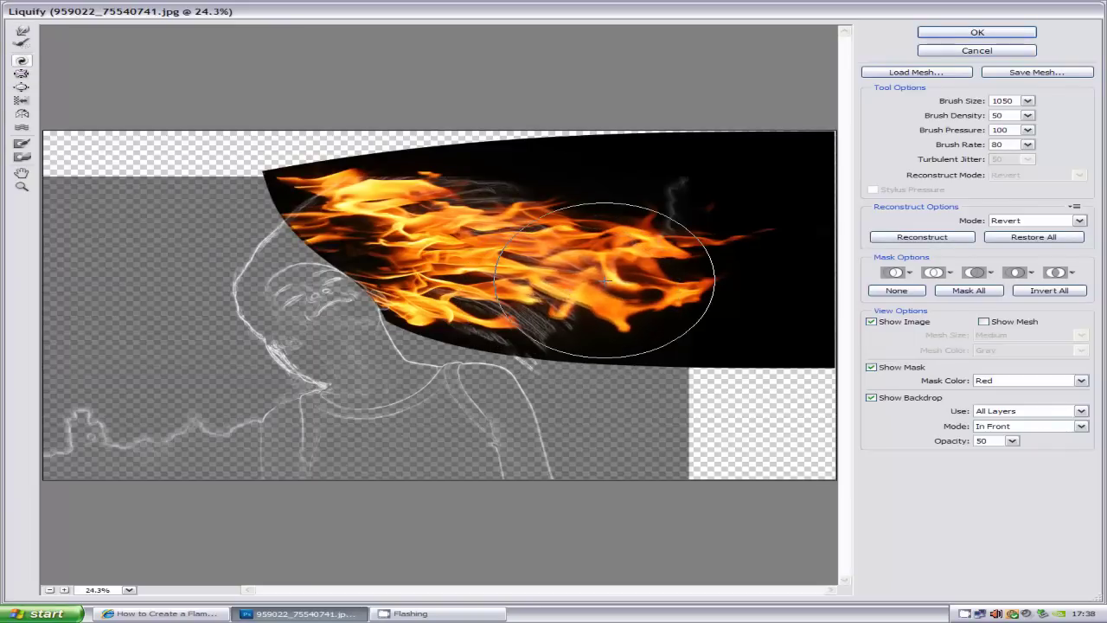
mouse_move(602, 281)
left_mouse_down()
mouse_move(627, 304)
mouse_move(657, 291)
mouse_move(630, 265)
mouse_move(625, 173)
mouse_move(538, 153)
mouse_move(482, 173)
mouse_move(444, 206)
mouse_move(437, 192)
mouse_move(665, 239)
mouse_move(539, 271)
mouse_move(553, 220)
mouse_move(596, 210)
mouse_move(446, 216)
mouse_move(474, 211)
mouse_move(503, 183)
mouse_move(468, 222)
mouse_move(428, 224)
mouse_move(602, 250)
mouse_move(562, 303)
mouse_move(509, 311)
mouse_move(523, 317)
mouse_move(559, 300)
left_mouse_up()
mouse_move(582, 284)
left_mouse_down()
mouse_move(534, 271)
mouse_move(560, 263)
mouse_move(648, 282)
mouse_move(750, 238)
mouse_move(585, 246)
mouse_move(581, 294)
left_mouse_up()
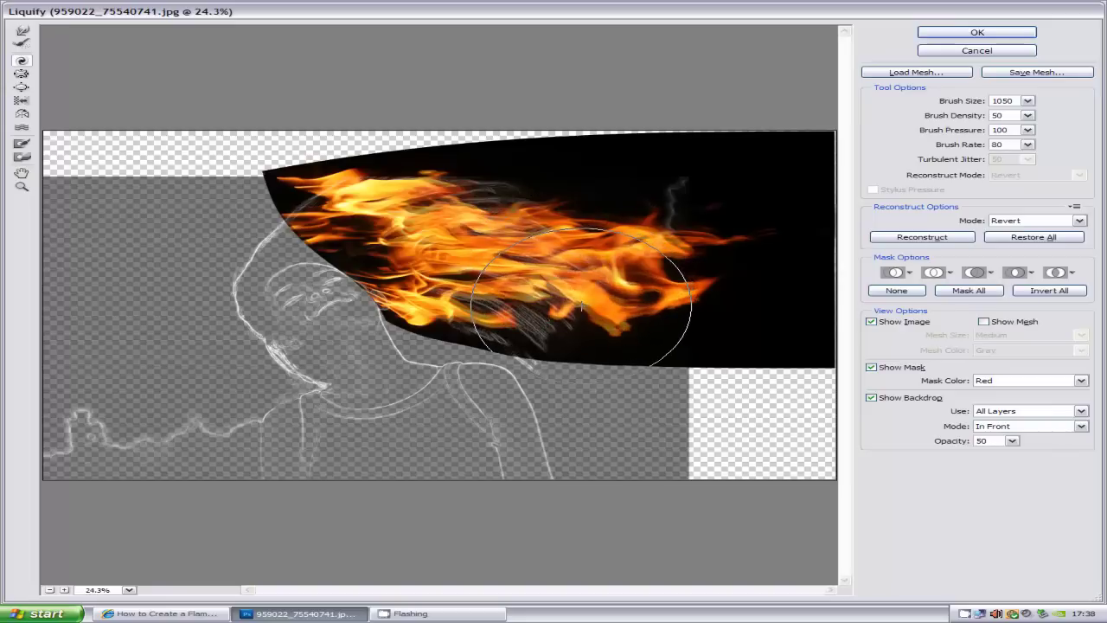
left_click(976, 32)
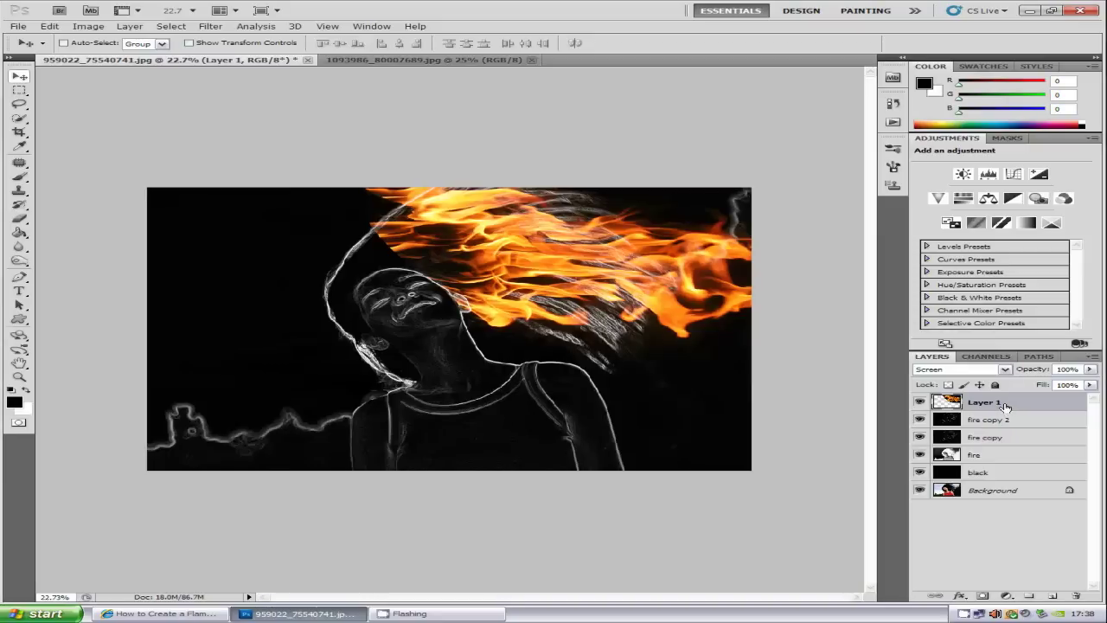
Duplicate the flame layer, rotate the copy about 21.6° clockwise, scale it to about 83% by 80%, and fit it over the lower hair.
left_click_drag(1006, 405, 1053, 596)
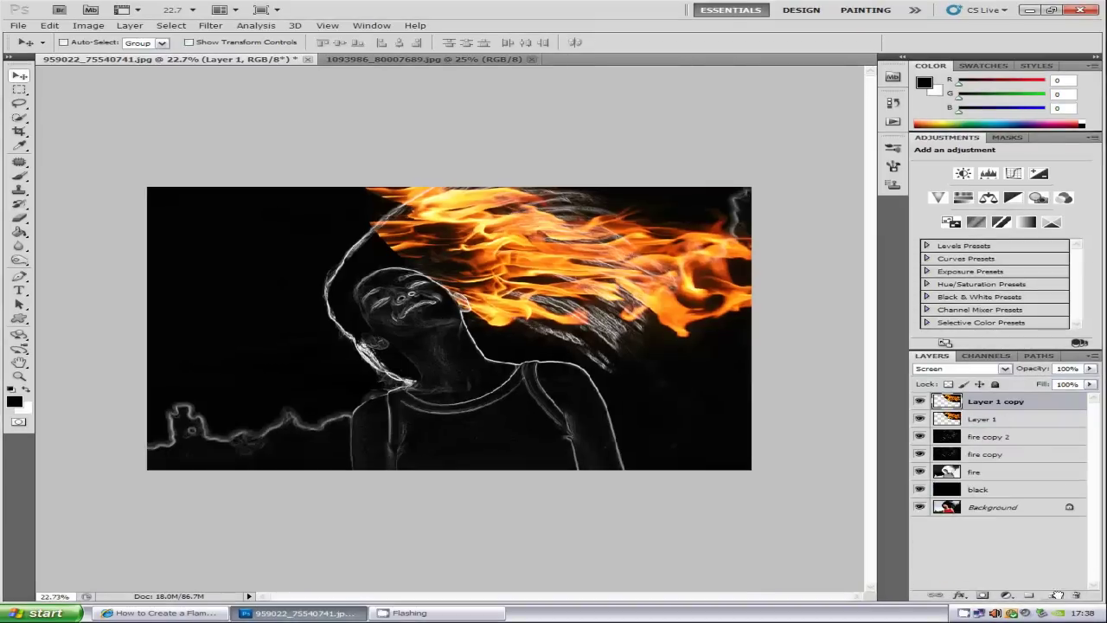
left_click_drag(548, 256, 528, 277)
key("ctrl+t")
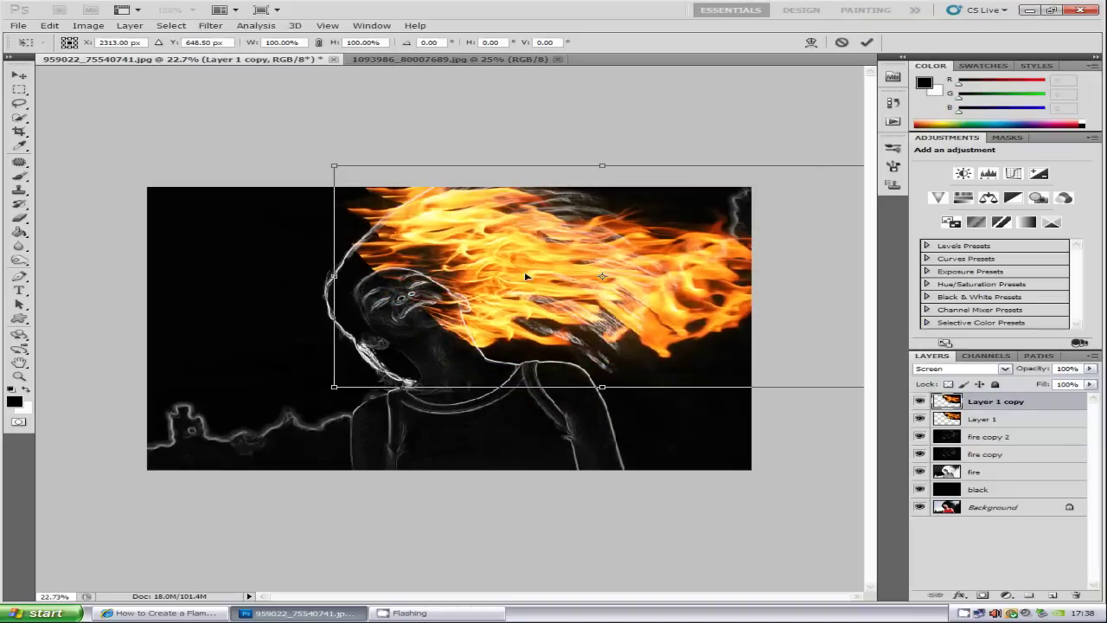
left_click_drag(815, 452, 733, 534)
left_click_drag(454, 246, 488, 287)
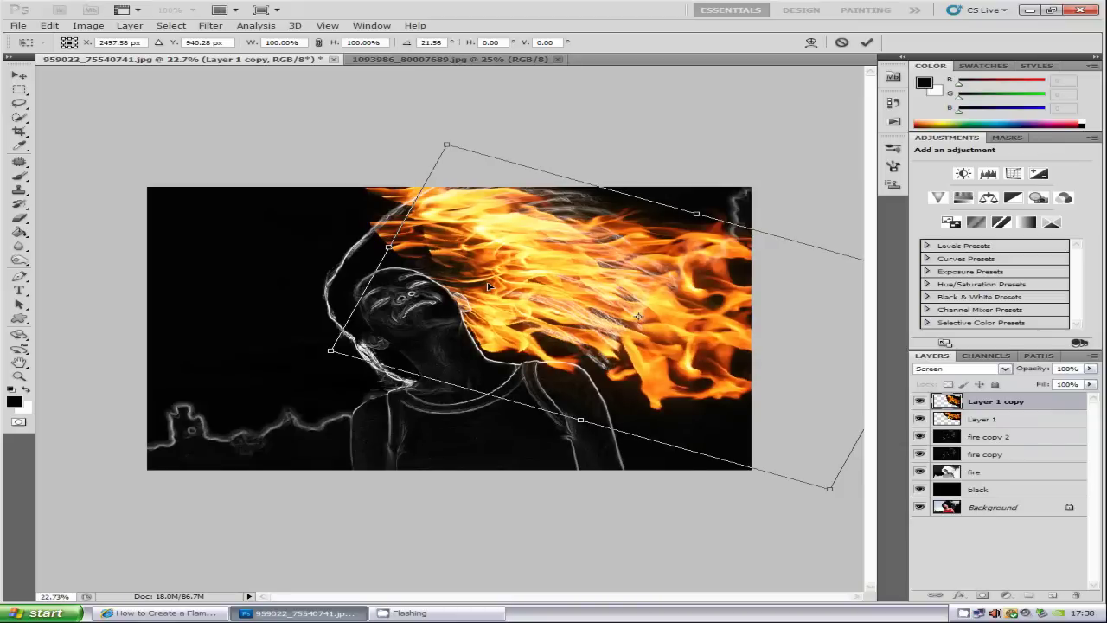
left_click_drag(447, 144, 510, 207)
left_click_drag(619, 340, 556, 307)
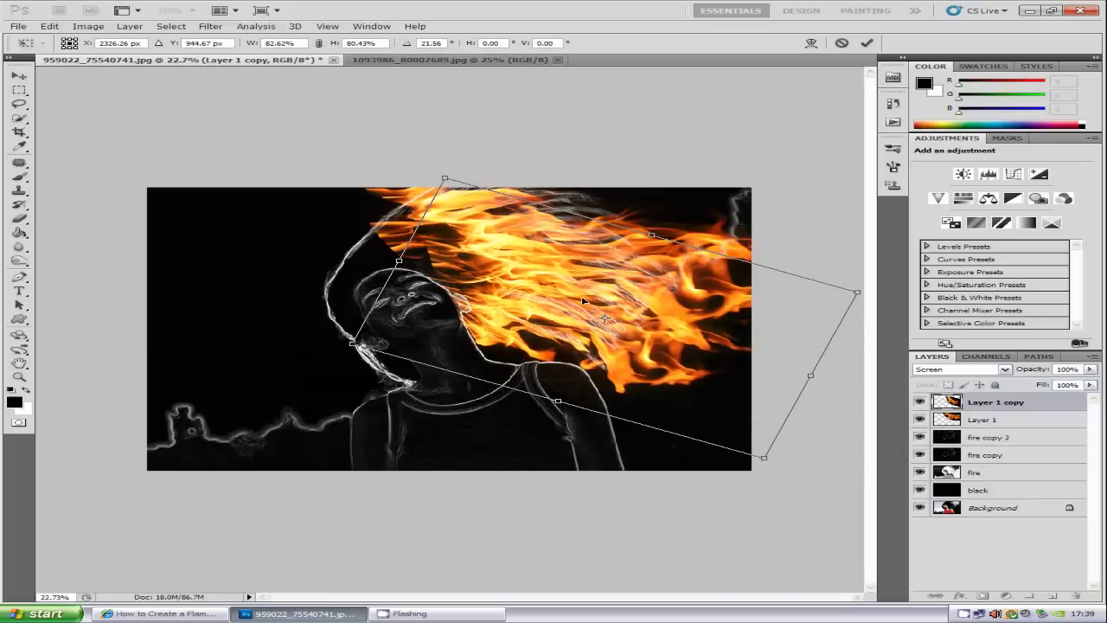
left_click(866, 42)
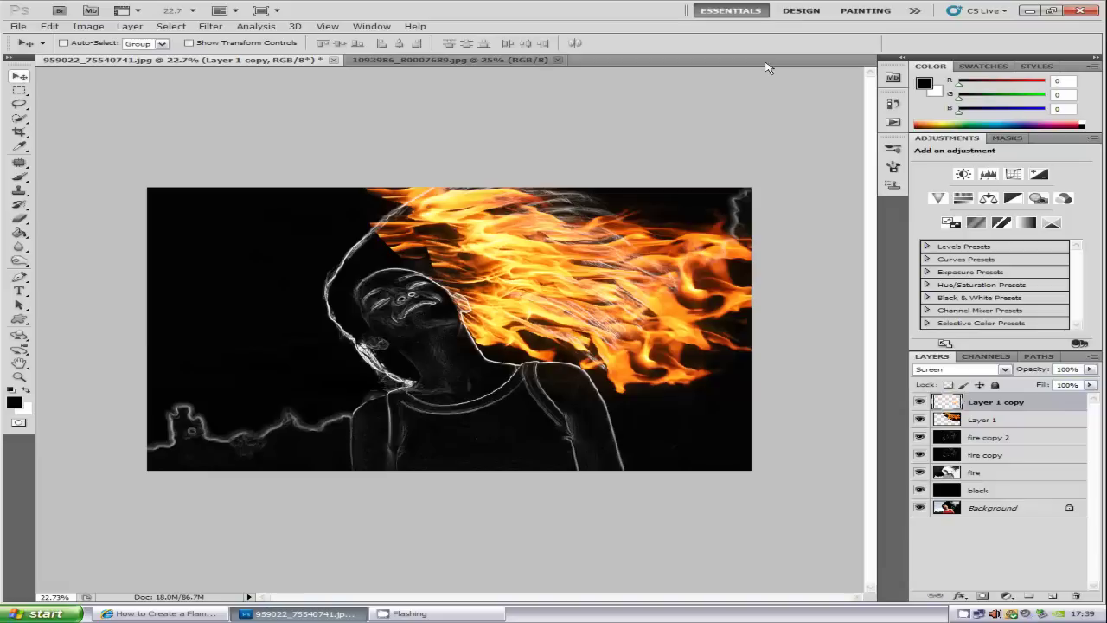
Warp the duplicated flame layer so its inner edge stretches toward the woman's forehead and follows her face and neck outline.
left_click(50, 26)
mouse_move(88, 26)
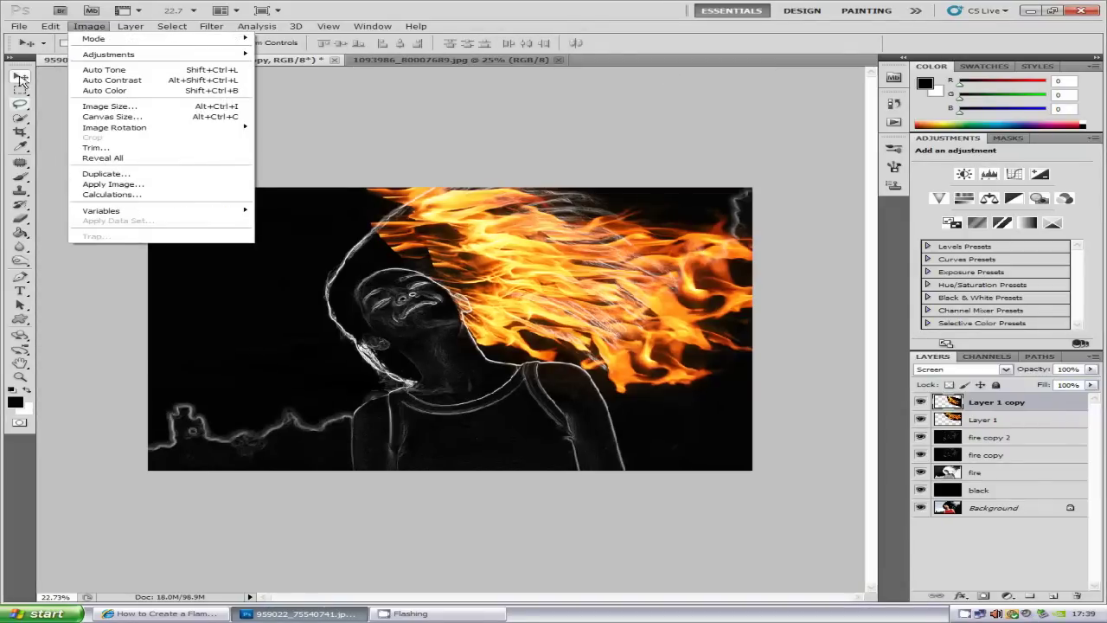
mouse_move(50, 26)
mouse_move(199, 242)
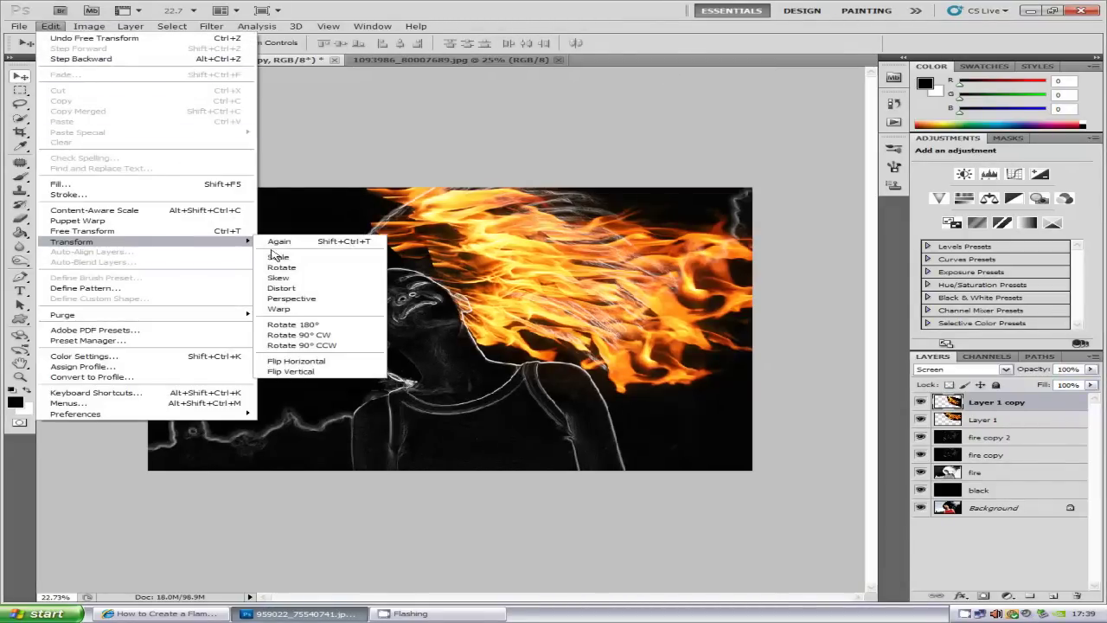
left_click(285, 308)
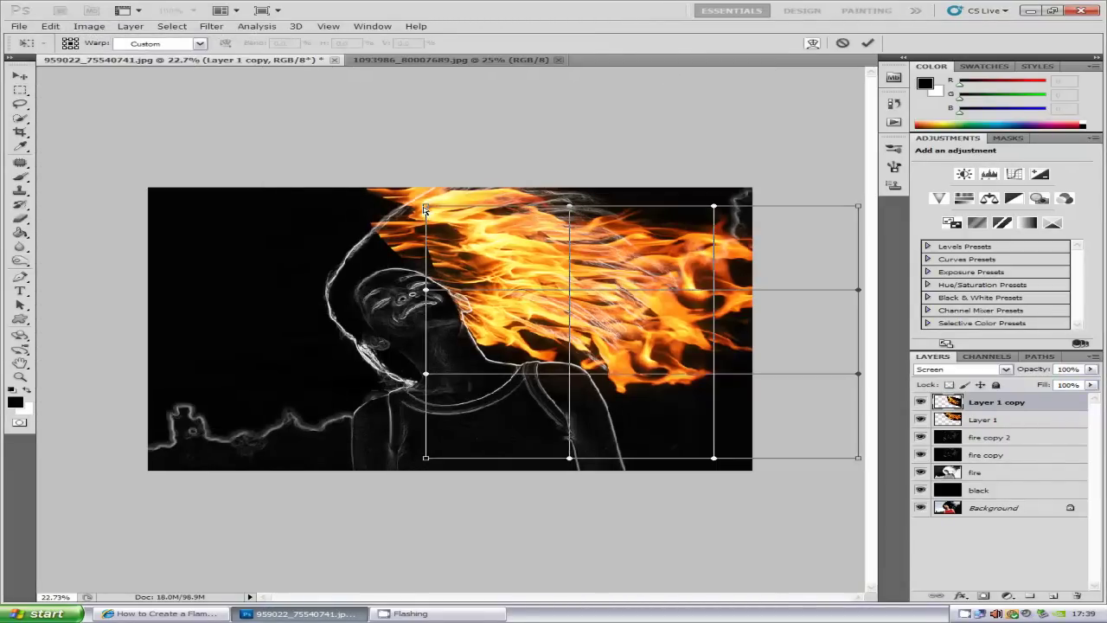
left_click_drag(425, 209, 409, 209)
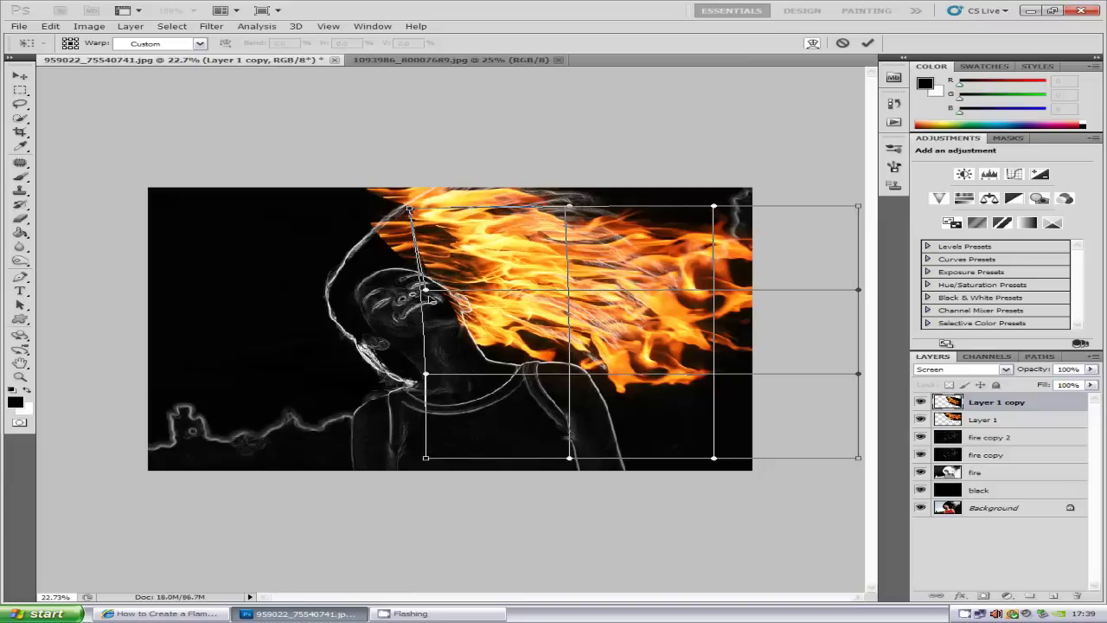
left_click_drag(429, 378, 444, 368)
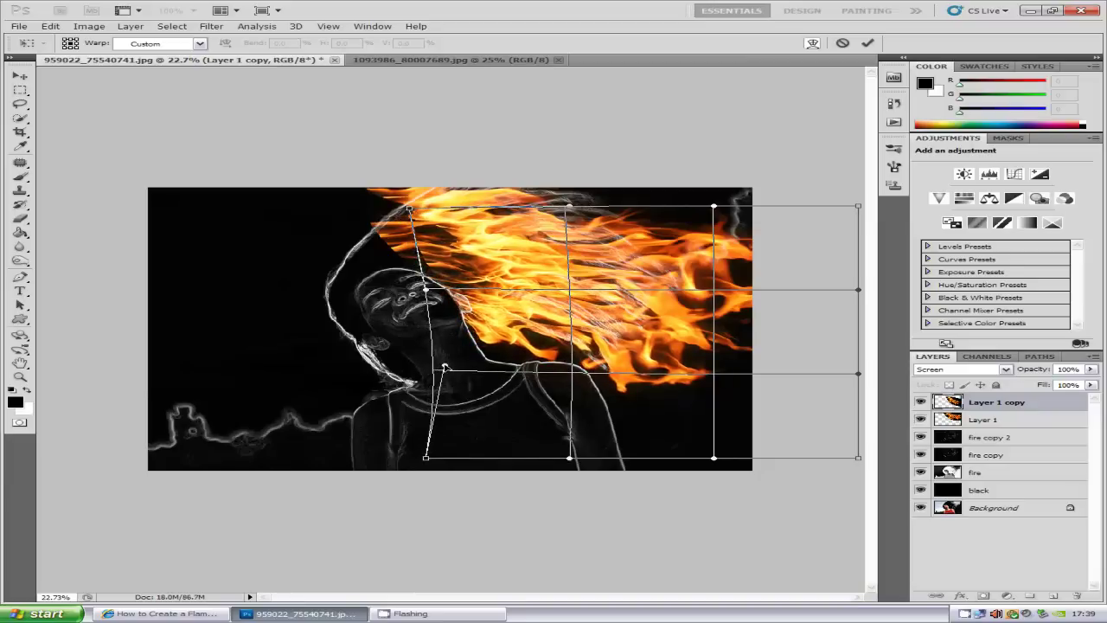
left_click_drag(409, 209, 360, 210)
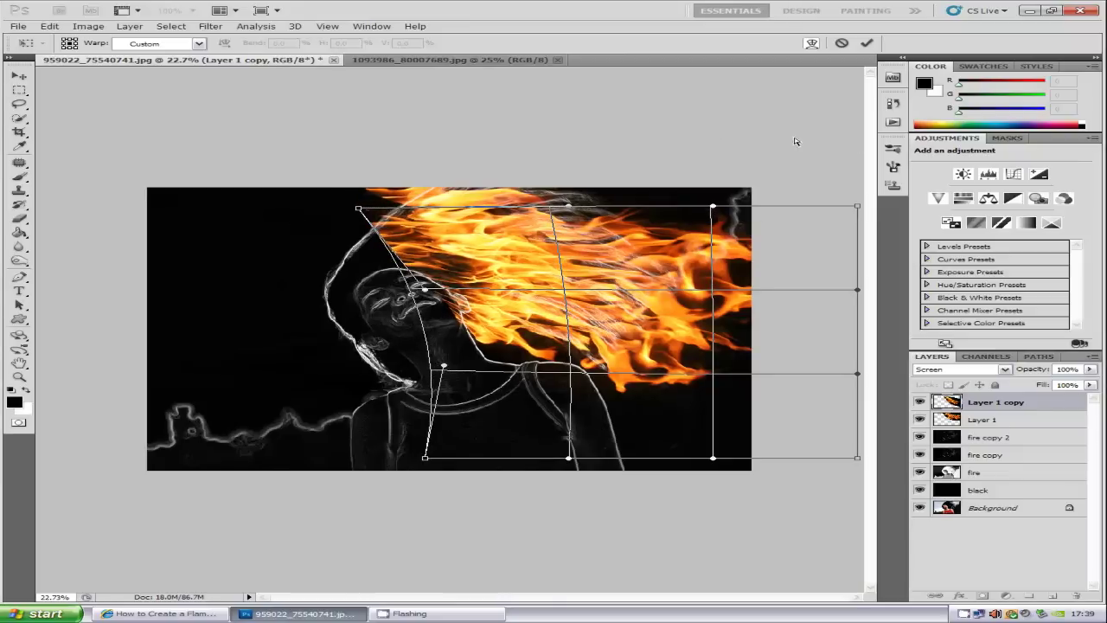
left_click(869, 45)
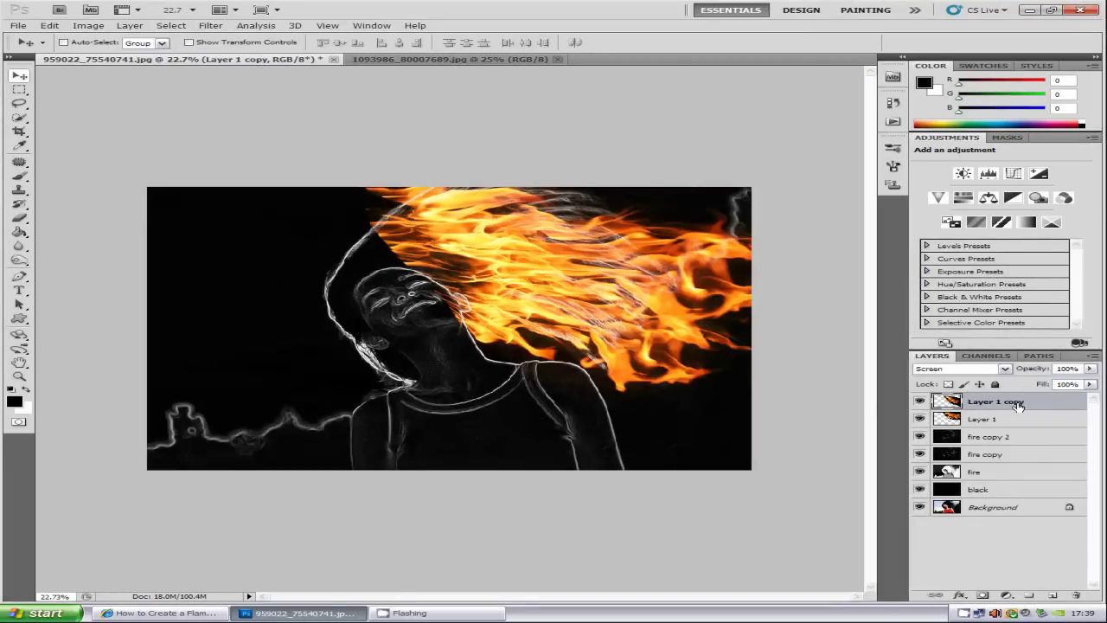
Duplicate the warped flame layer, rotate the copy to about -167°, and place it along the hair on the opposite side of the face.
left_click_drag(1017, 406, 1053, 596)
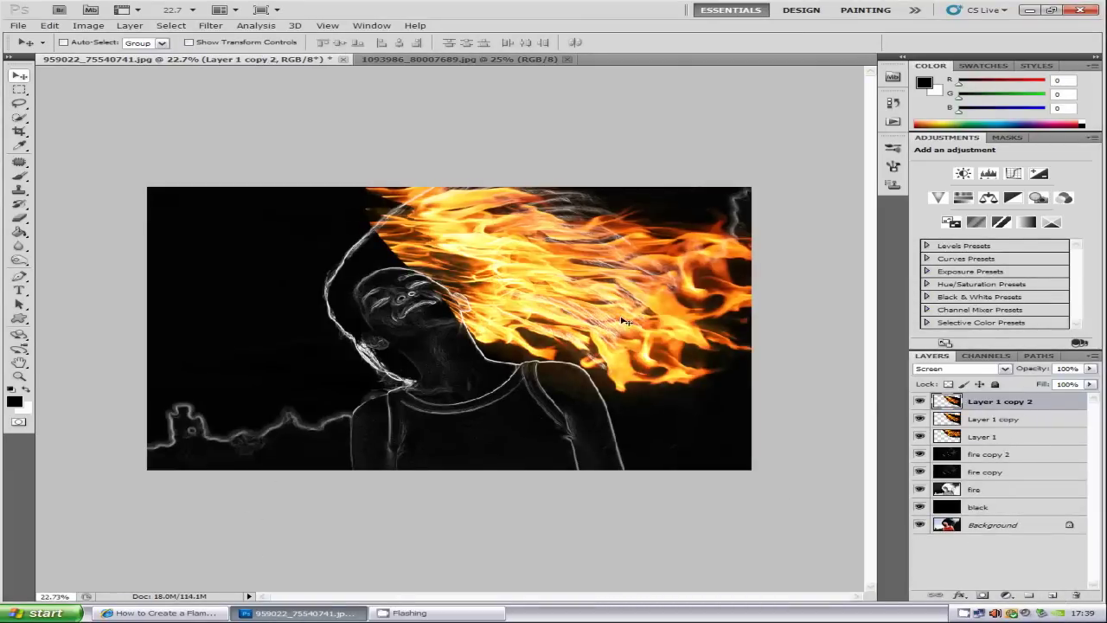
left_click_drag(624, 322, 509, 325)
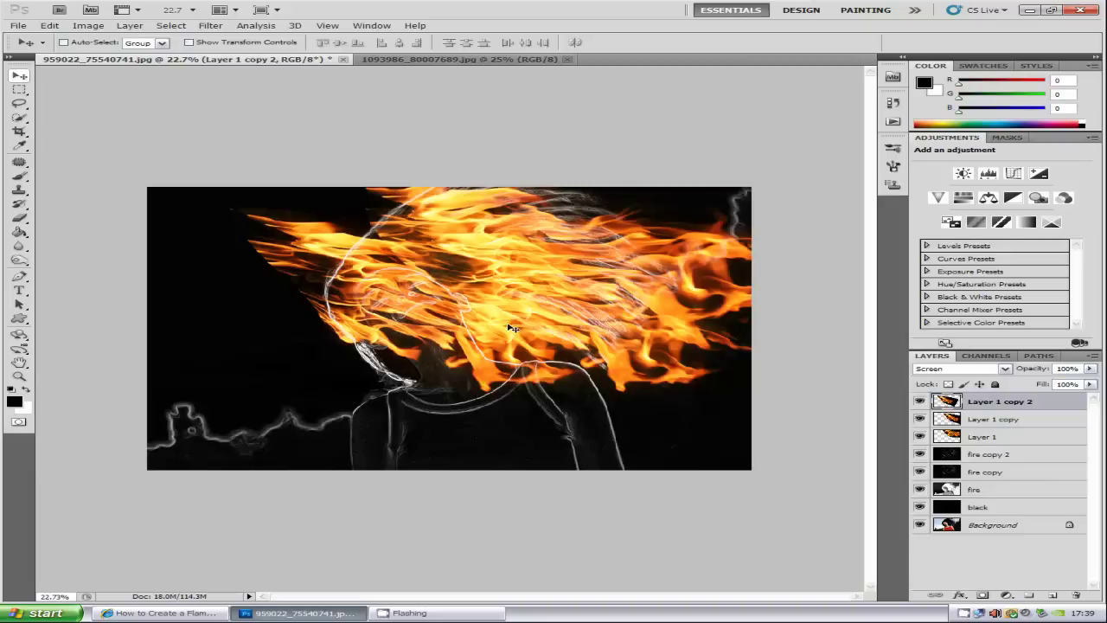
key("ctrl+t")
left_click_drag(740, 390, 21, 313)
left_click_drag(528, 391, 220, 346)
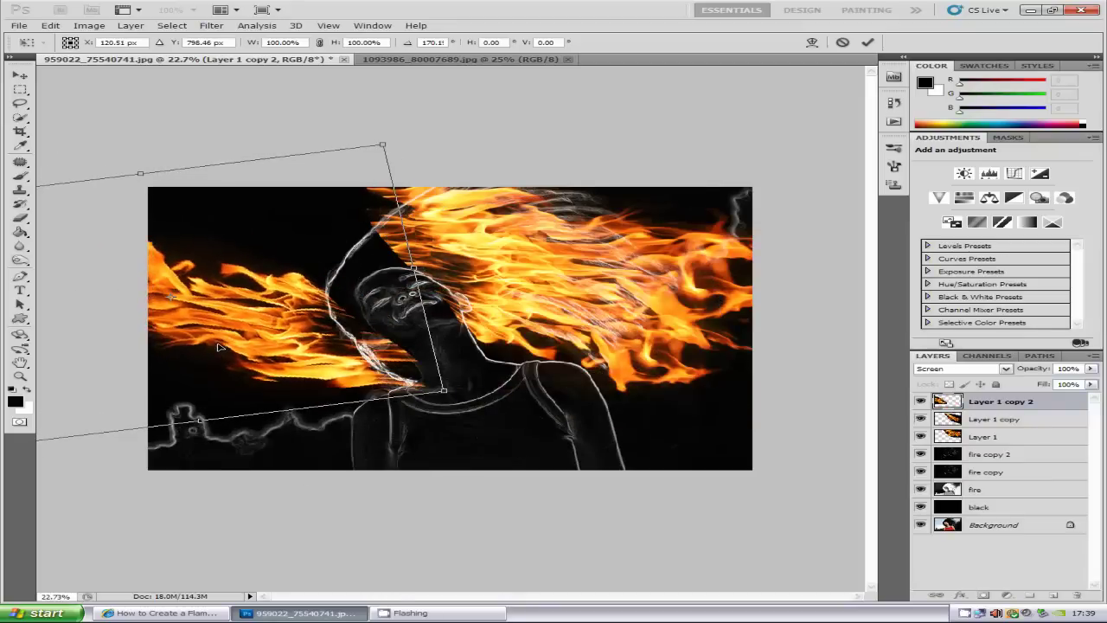
left_click_drag(378, 349, 380, 349)
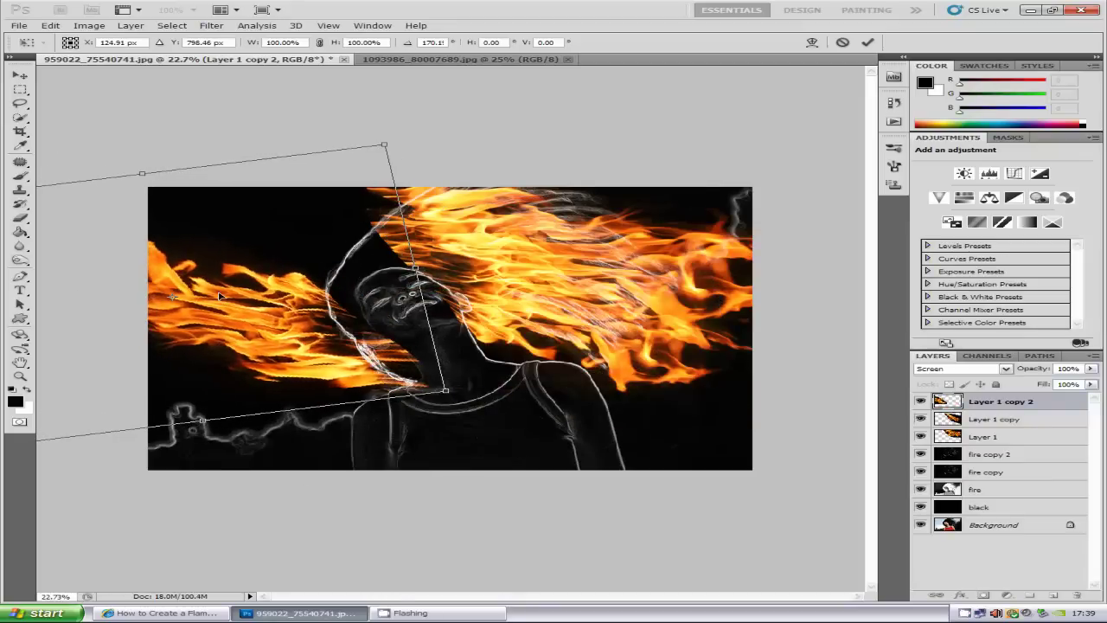
left_click_drag(219, 296, 197, 288)
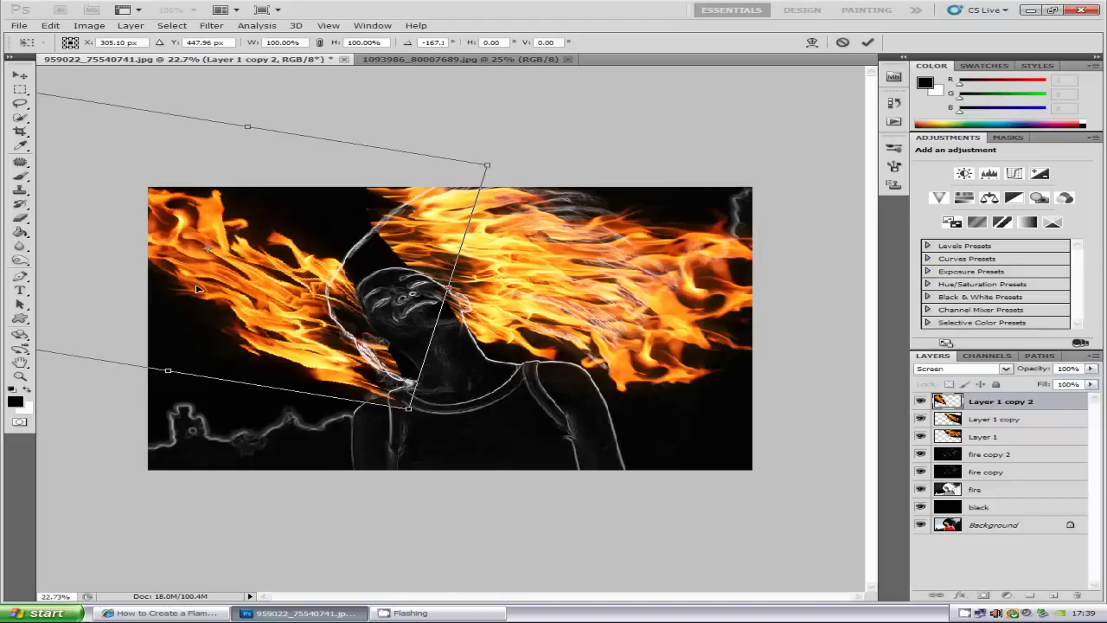
key("Return")
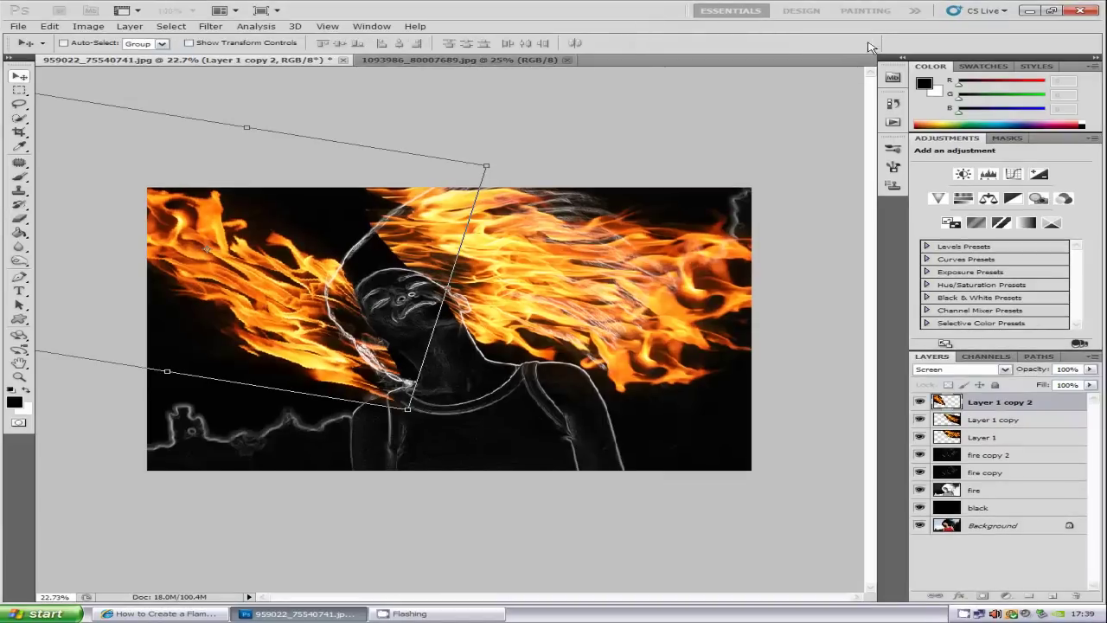
Warp the new flame copy so its inner edge meets the neck and its outer flames curve upward beside the face.
left_click(50, 26)
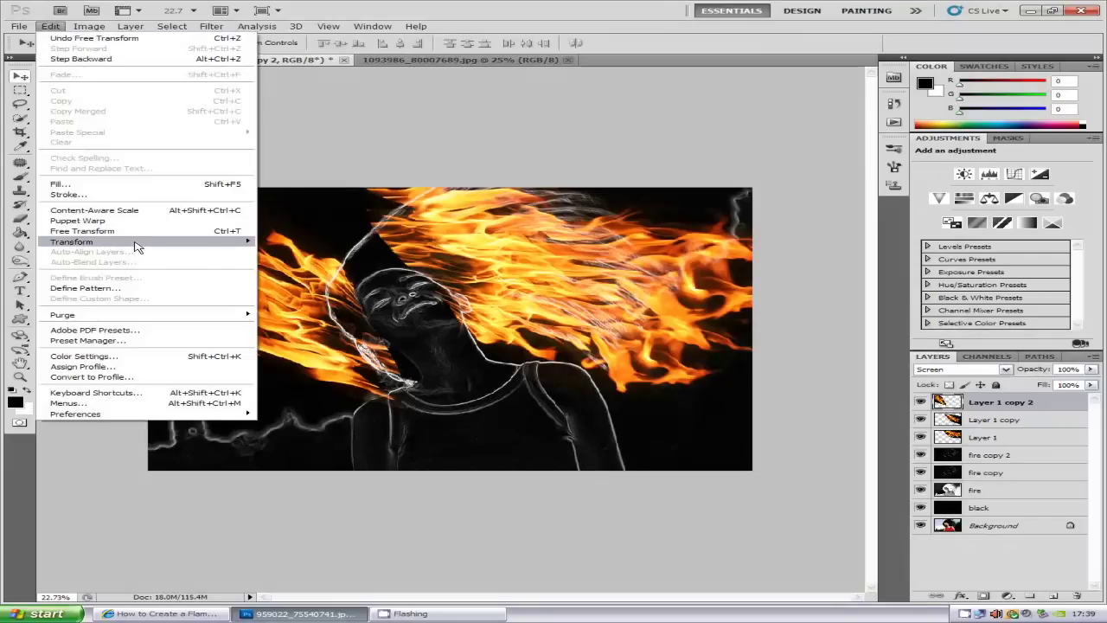
mouse_move(138, 246)
left_click(372, 307)
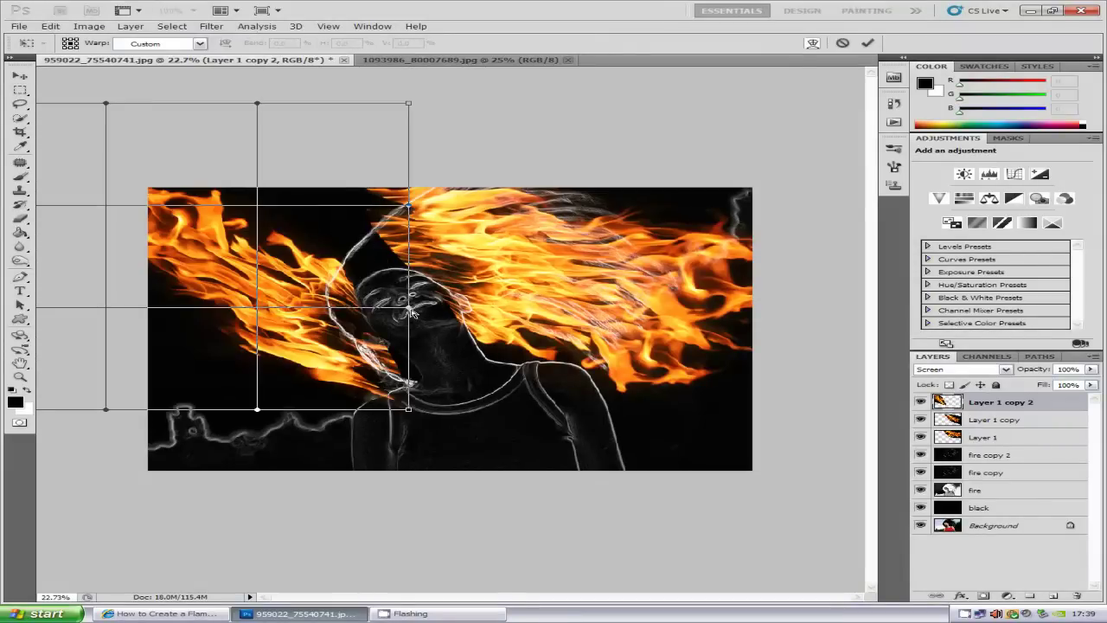
left_click_drag(409, 309, 403, 309)
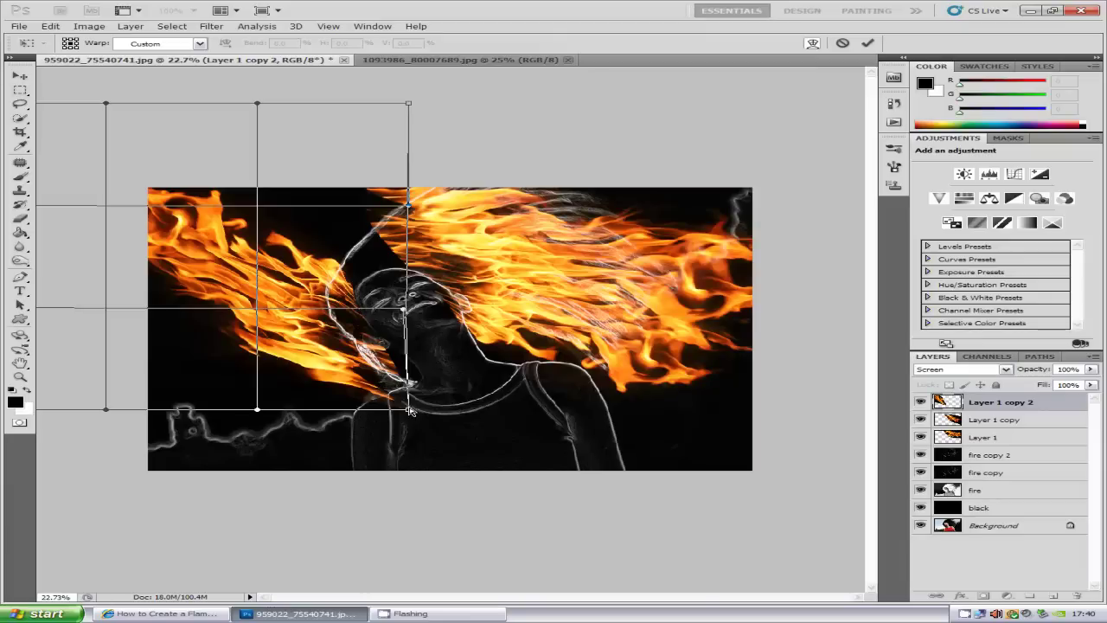
left_click_drag(410, 410, 434, 395)
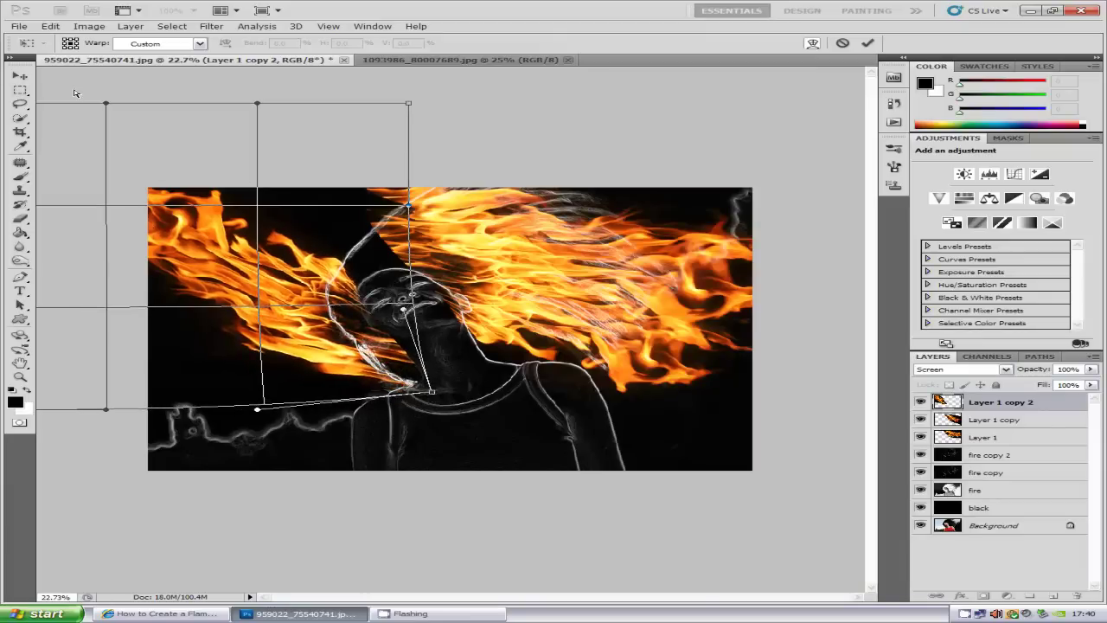
left_click_drag(105, 105, 616, 78)
left_click_drag(690, 79, 906, 59)
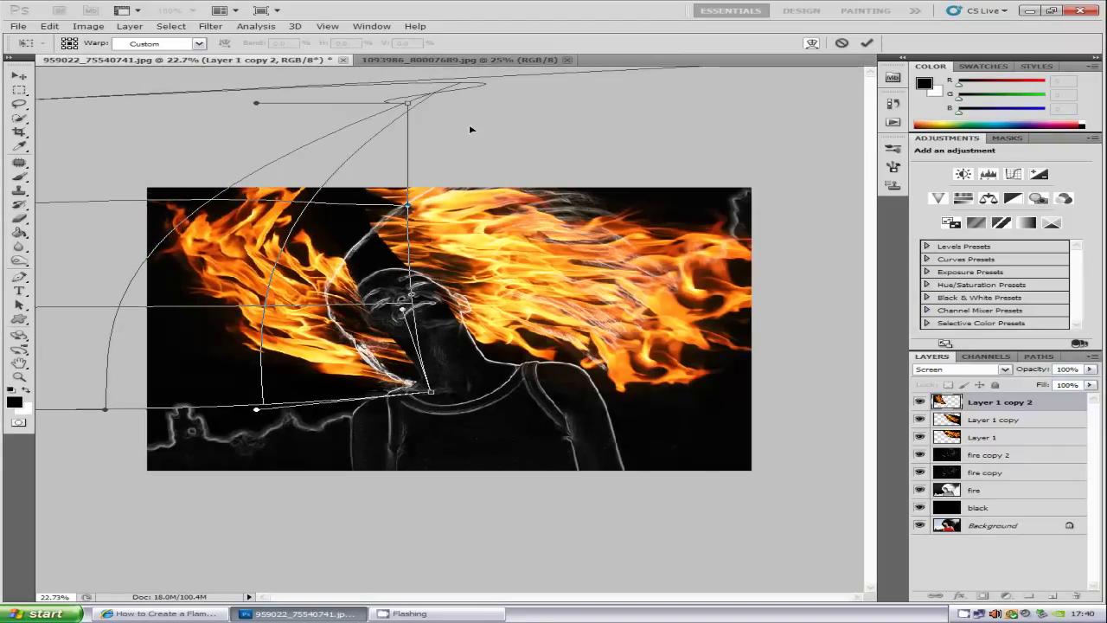
left_click_drag(407, 210, 381, 225)
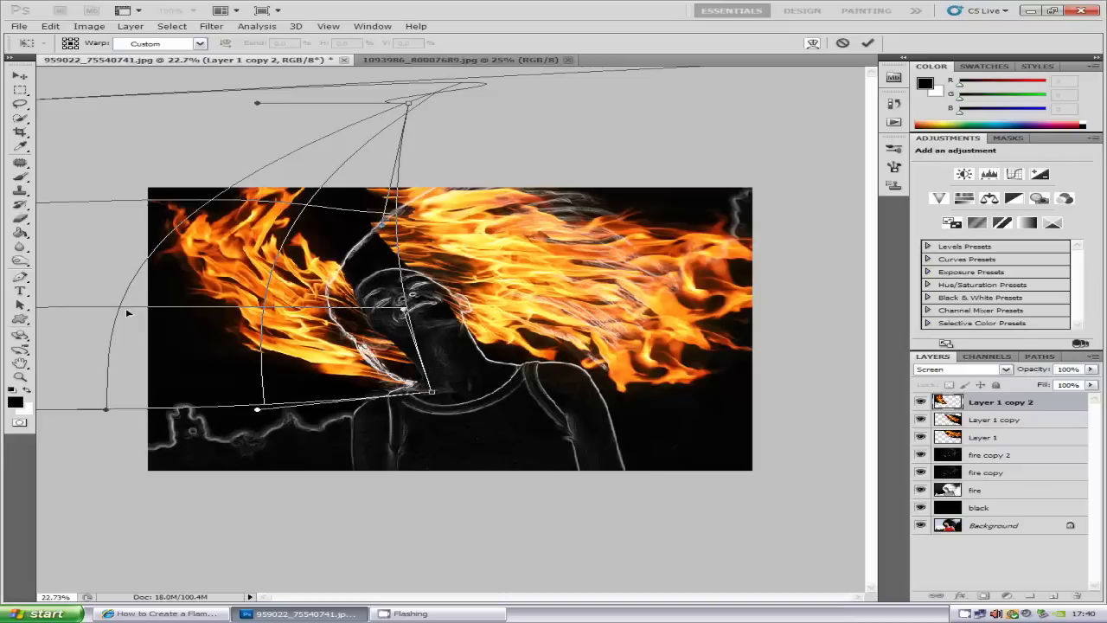
left_click_drag(121, 310, 225, 244)
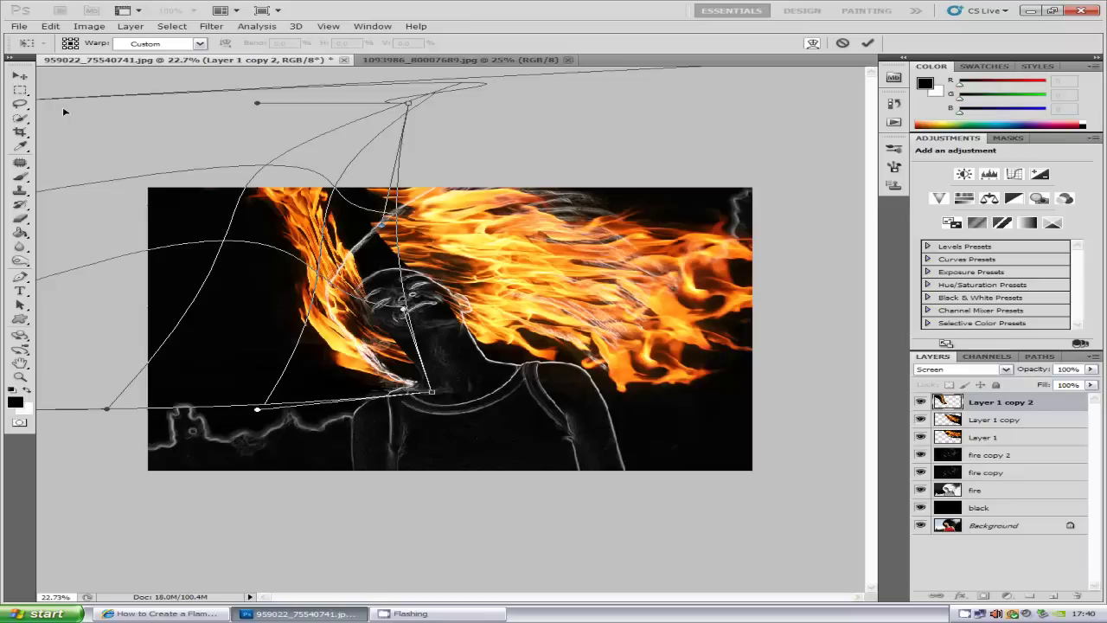
Pull the warp's outer corners inward and upward so the flames narrow along the hair outline, and apply the warp.
key("ctrl+0")
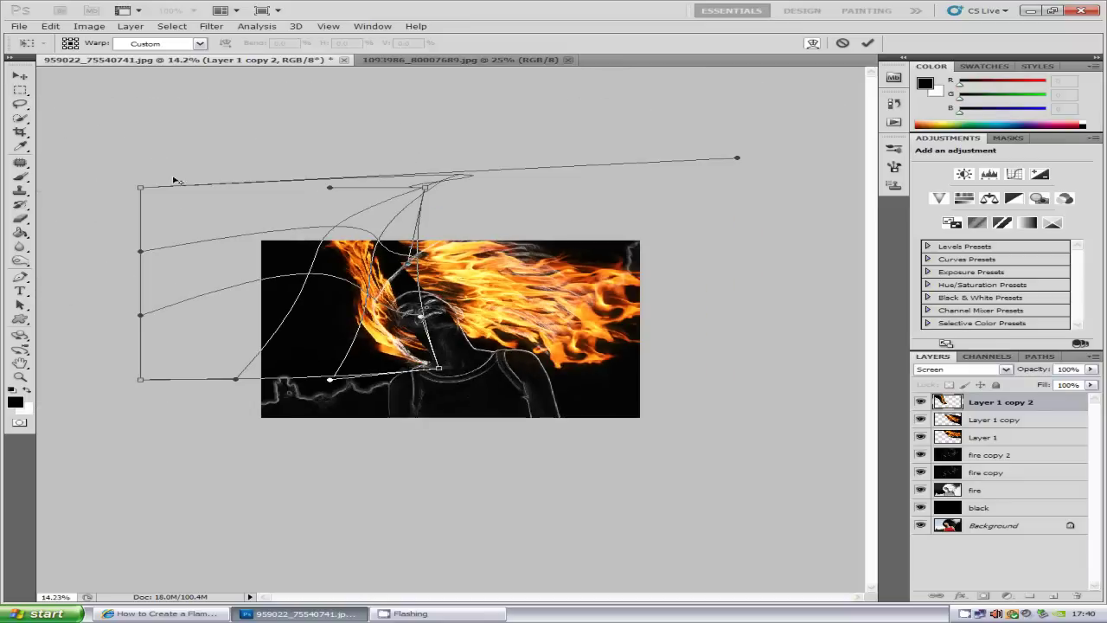
scroll(174, 178, "up", 1)
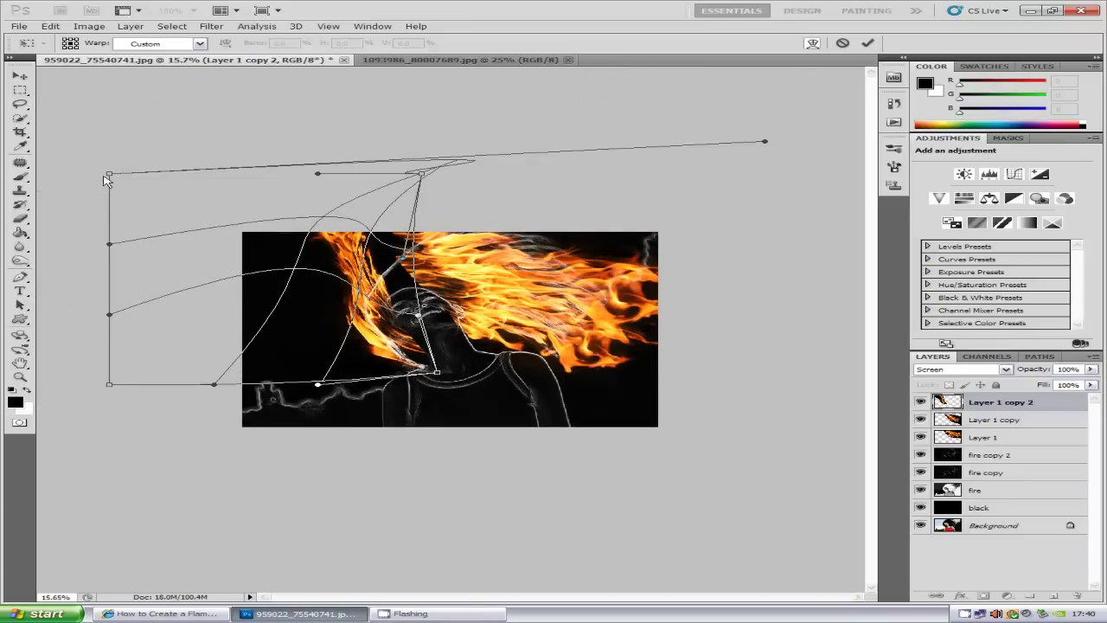
left_click_drag(108, 174, 522, 106)
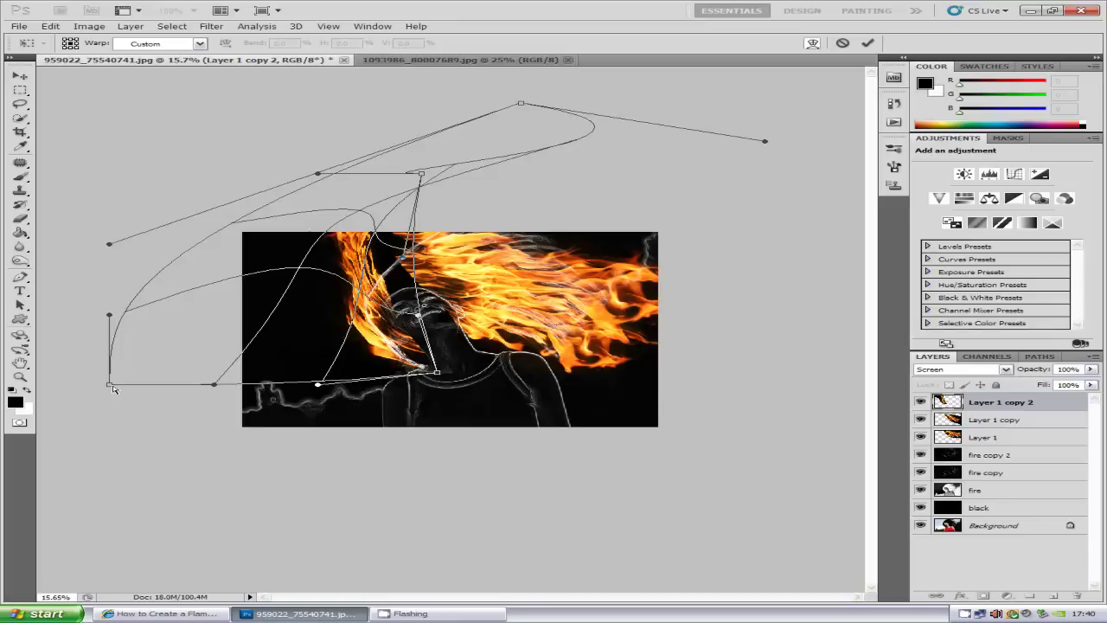
left_click_drag(111, 386, 217, 297)
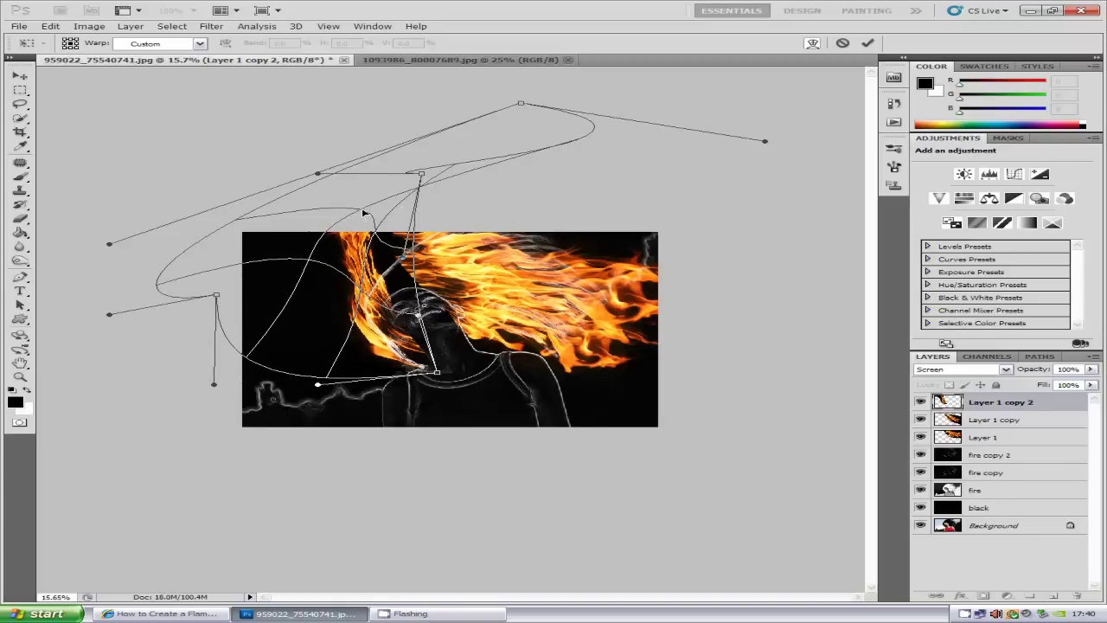
left_click_drag(364, 212, 369, 187)
left_click(868, 43)
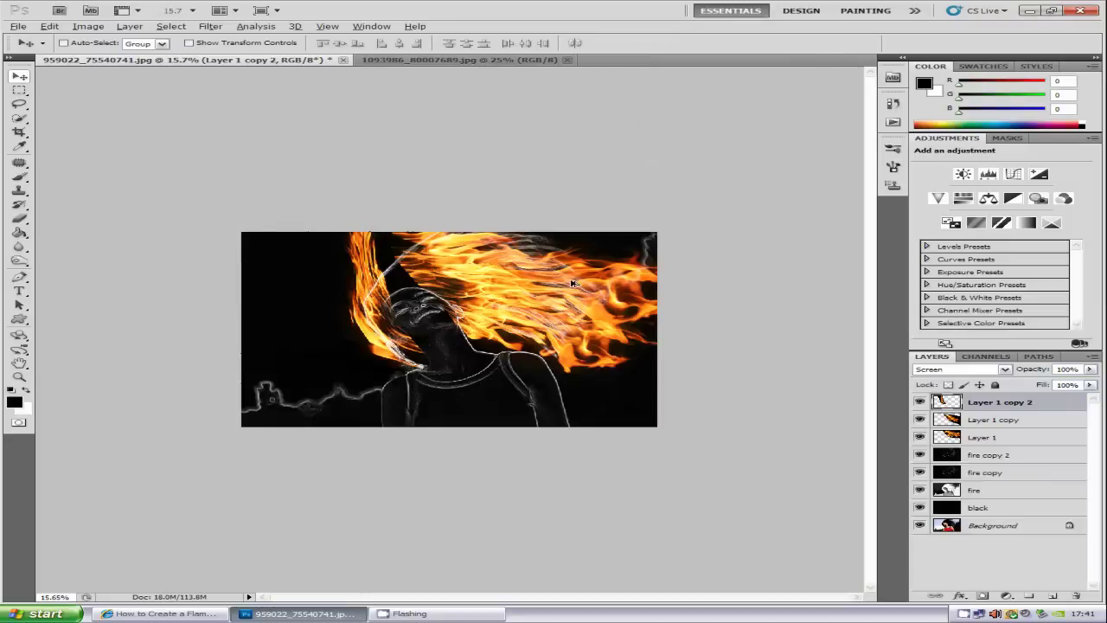
Liquify this flame copy with the Forward Warp tool at brush size 1050, sweeping its upper flames over the forehead into the main fire.
scroll(571, 283, "up", 3)
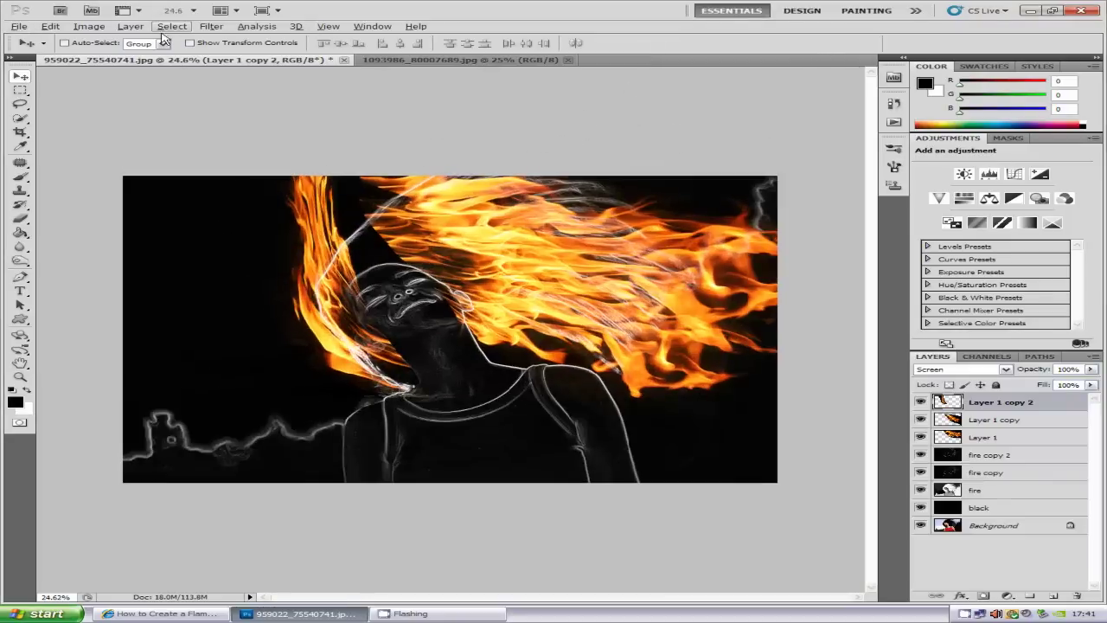
left_click(208, 27)
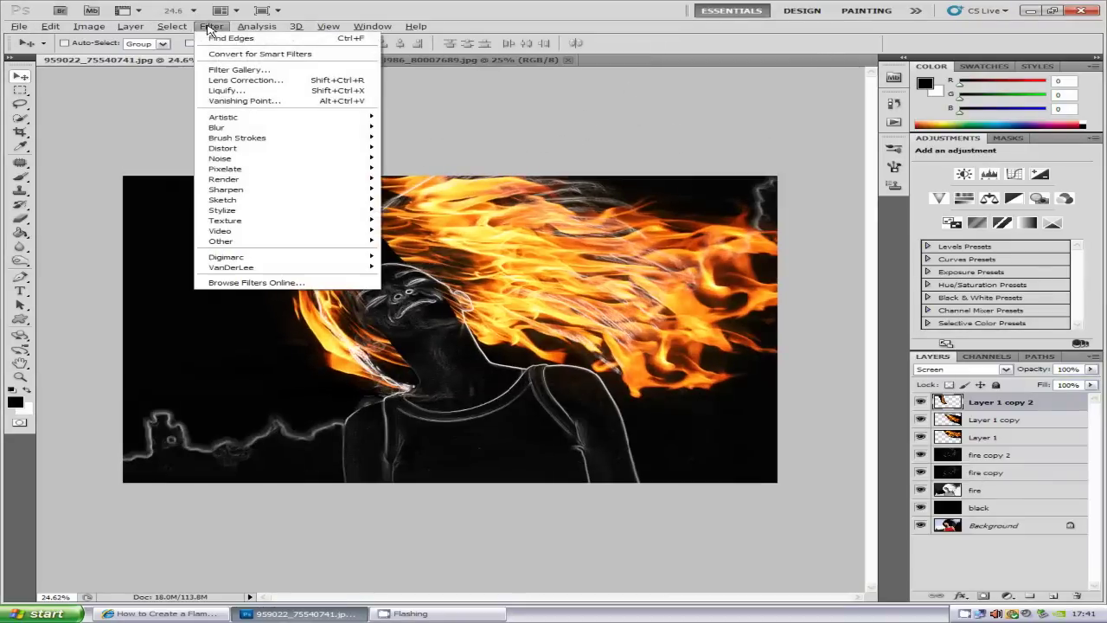
left_click(246, 91)
mouse_move(306, 104)
left_mouse_down()
mouse_move(482, 123)
mouse_move(625, 179)
mouse_move(682, 329)
mouse_move(689, 403)
mouse_move(612, 331)
left_mouse_up()
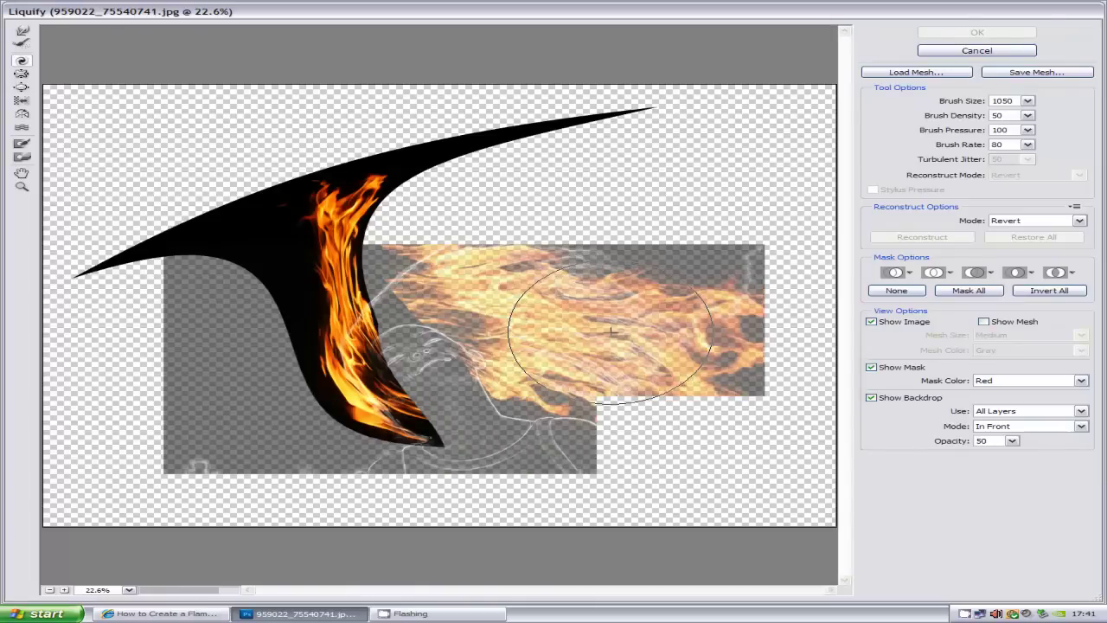
left_click(21, 33)
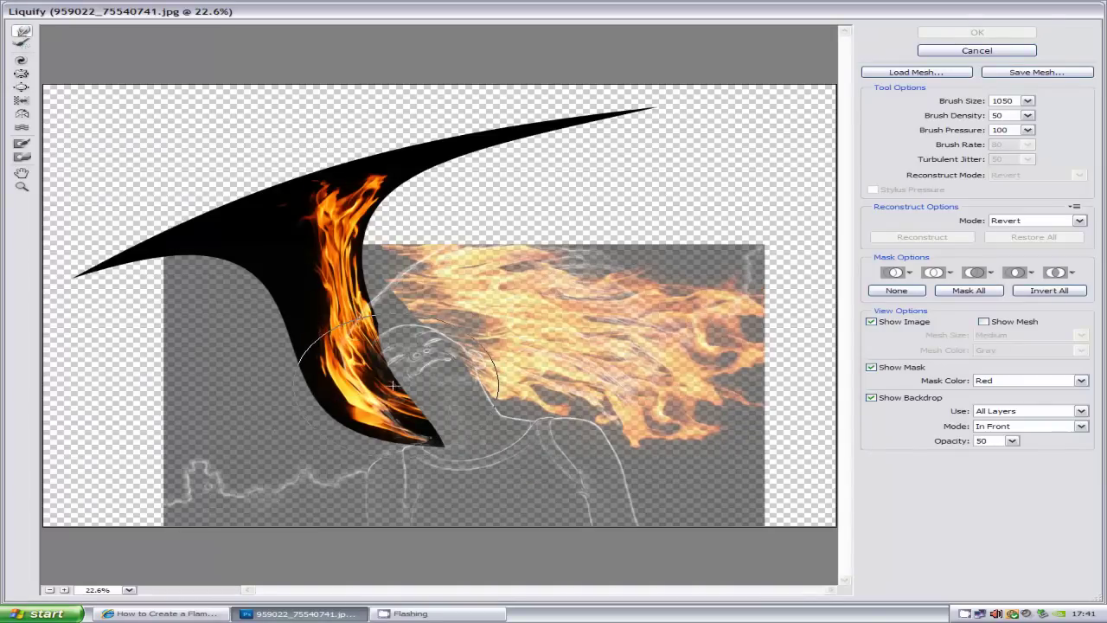
left_click_drag(393, 385, 393, 386)
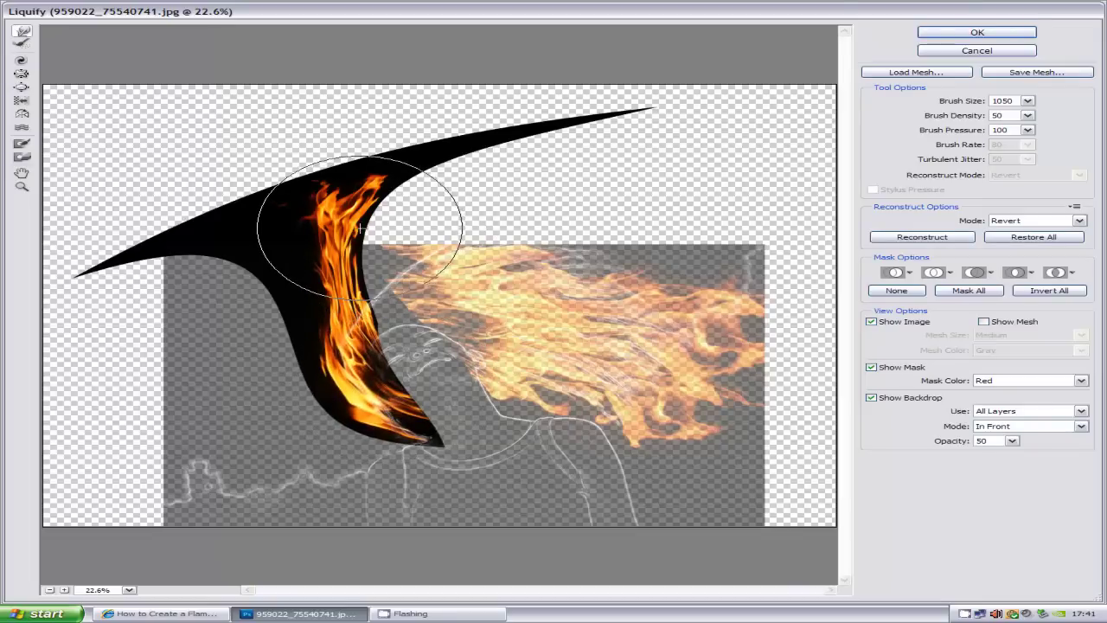
mouse_move(360, 227)
left_mouse_down()
mouse_move(345, 240)
mouse_move(424, 253)
mouse_move(444, 272)
left_mouse_up()
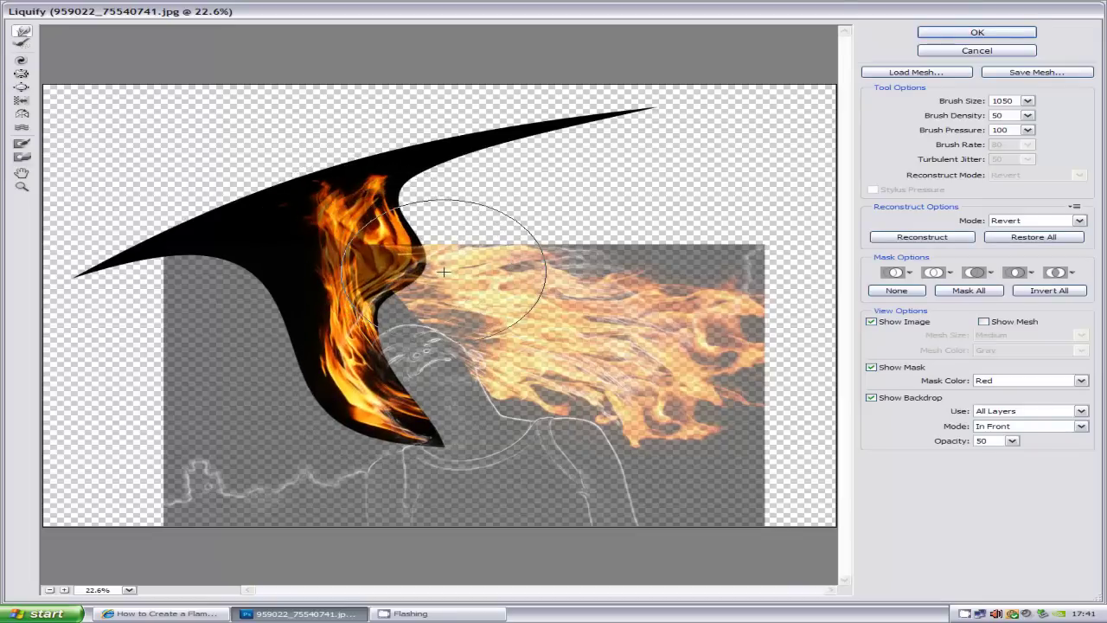
mouse_move(334, 173)
left_mouse_down()
mouse_move(515, 258)
mouse_move(475, 212)
mouse_move(501, 242)
mouse_move(531, 235)
mouse_move(472, 194)
mouse_move(449, 251)
mouse_move(368, 300)
mouse_move(395, 296)
mouse_move(377, 340)
mouse_move(363, 342)
left_mouse_up()
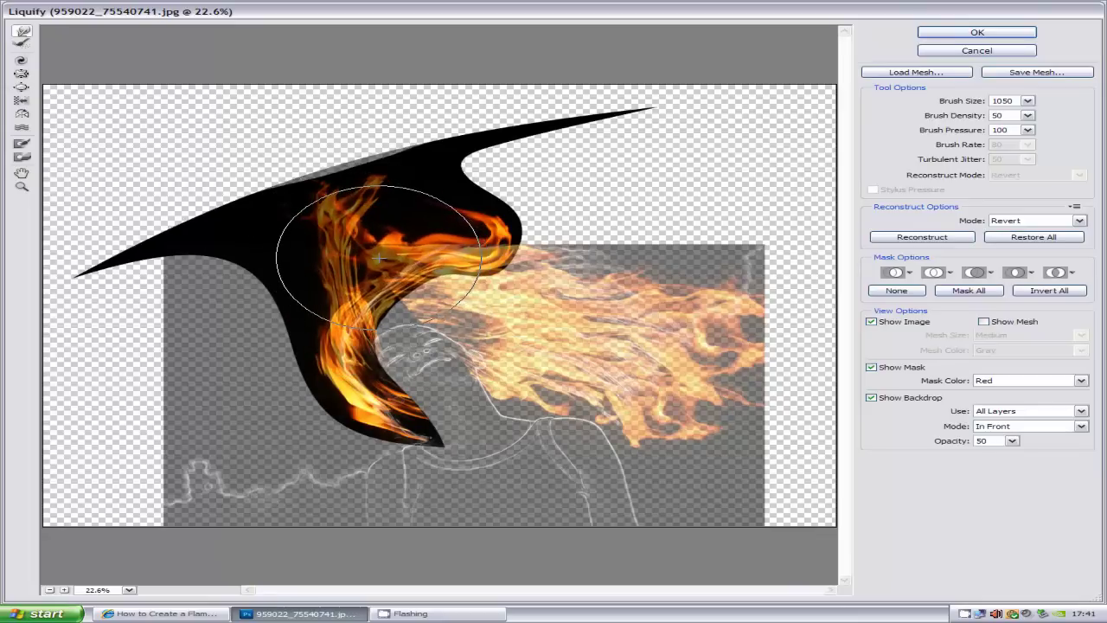
mouse_move(377, 252)
left_mouse_down()
mouse_move(444, 261)
mouse_move(442, 288)
mouse_move(468, 295)
mouse_move(542, 251)
left_mouse_up()
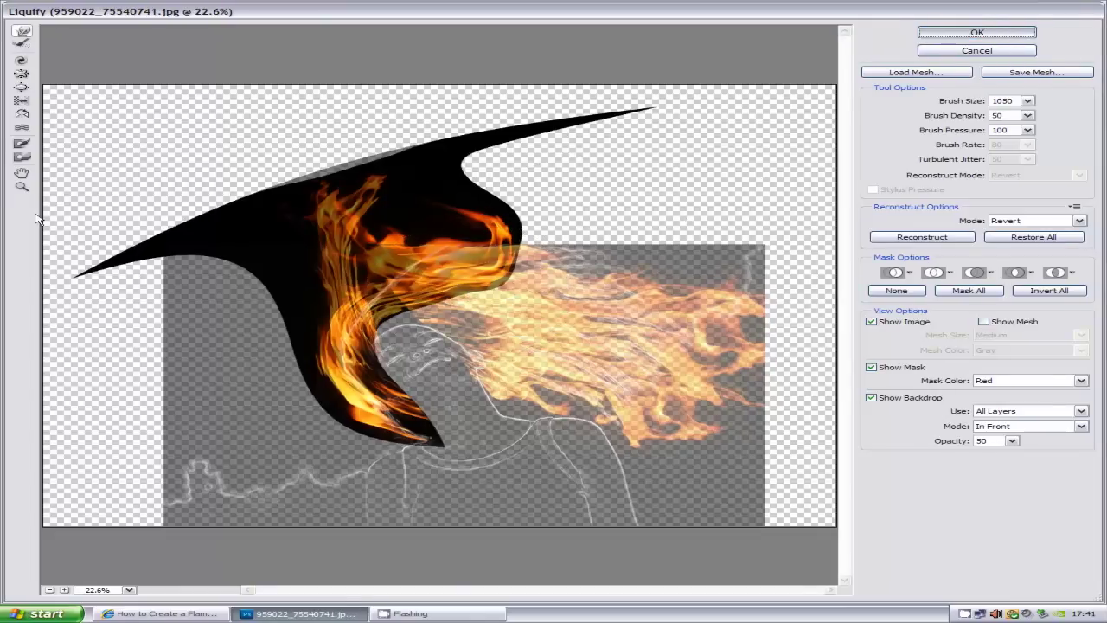
key("Return")
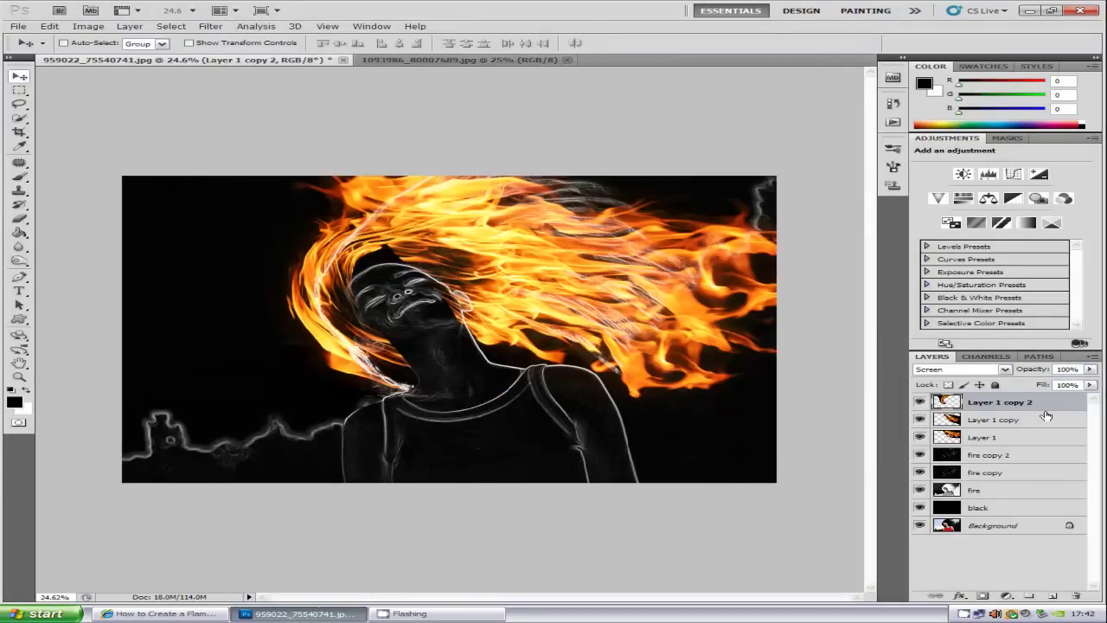
Duplicate Layer 1 copy, rotate the duplicate to about -62.8°, scale it to about 81% by 91%, and fit it over the crown.
left_click_drag(1051, 417, 1054, 597)
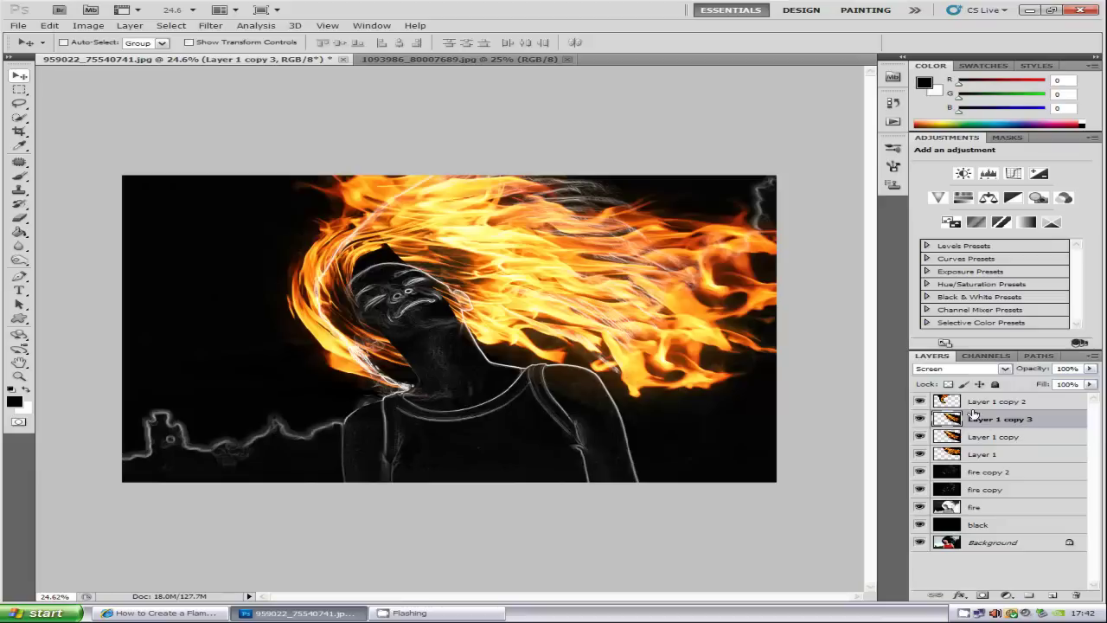
left_click_drag(557, 297, 423, 300)
key("ctrl+t")
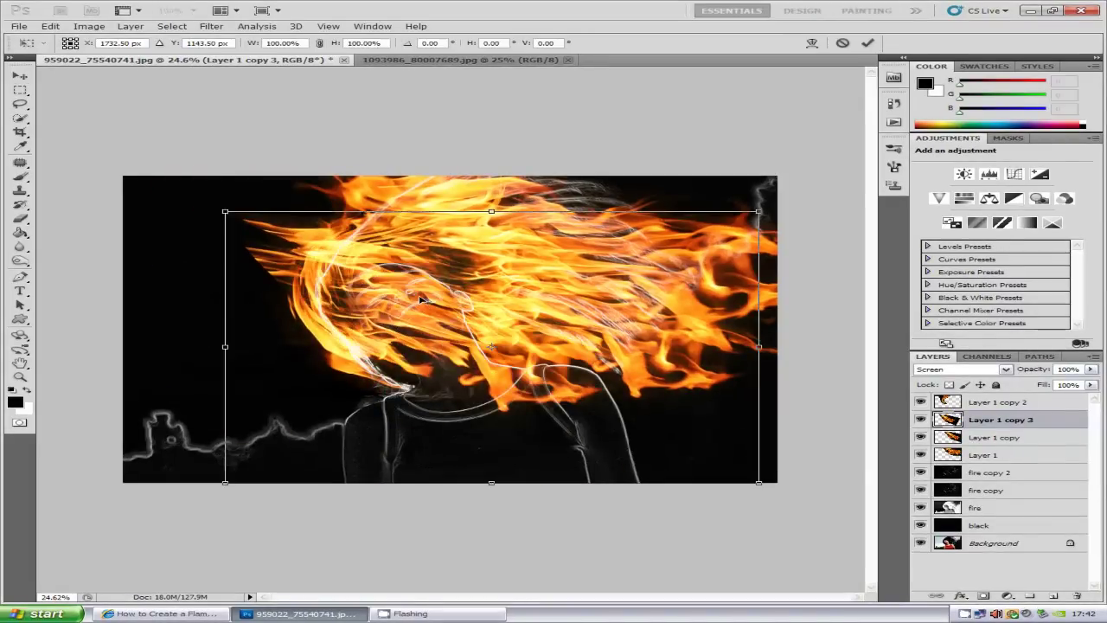
left_click_drag(736, 534, 851, 325)
left_click_drag(419, 368, 483, 185)
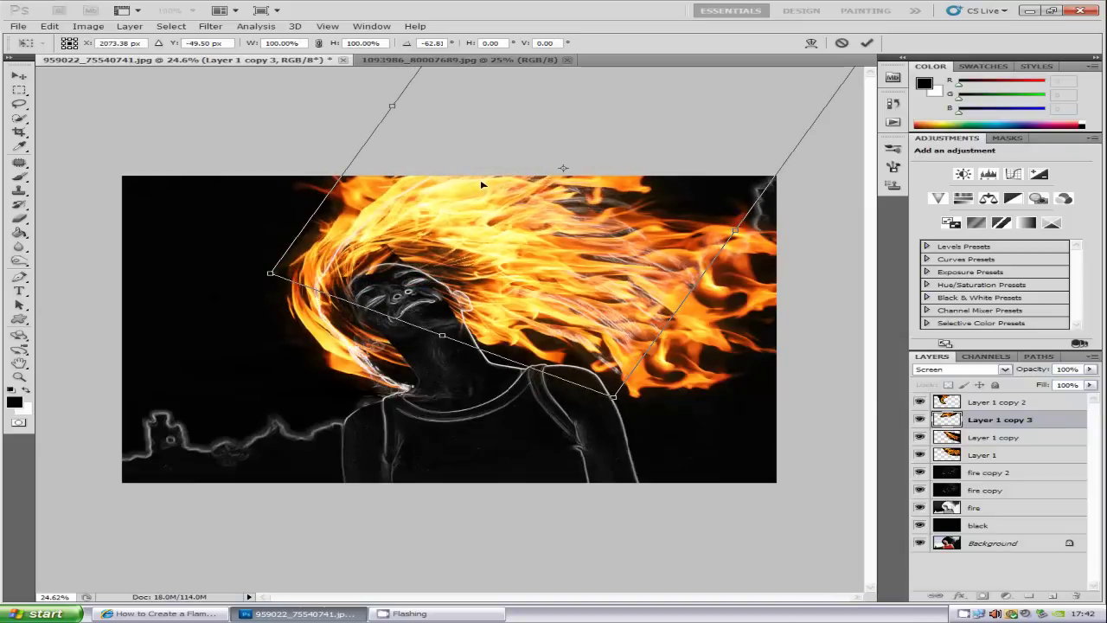
left_click_drag(448, 262, 434, 255)
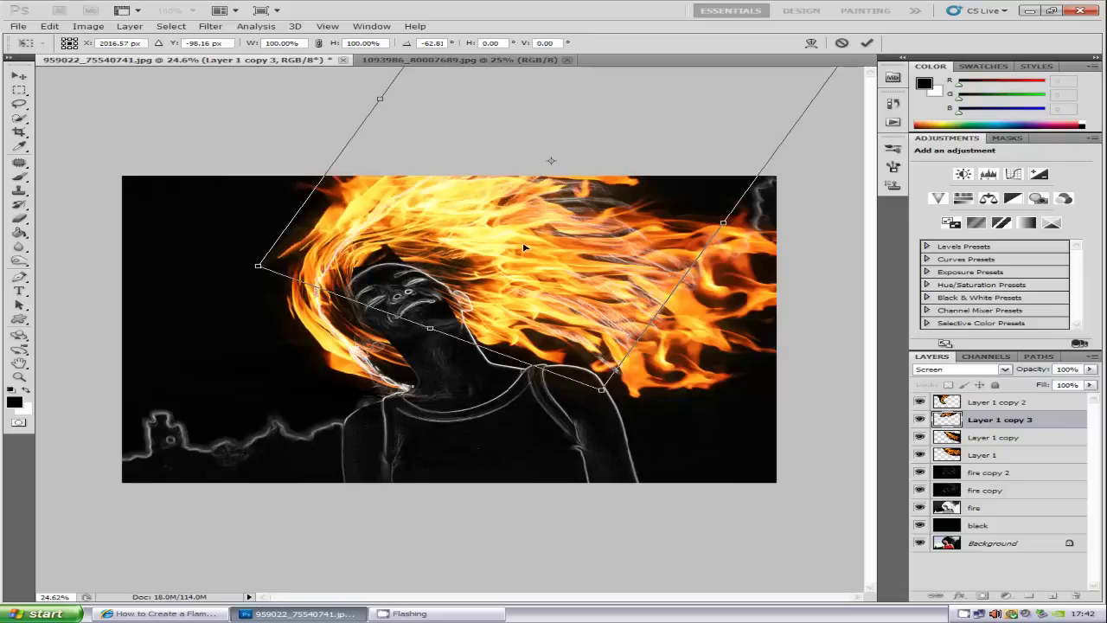
left_click_drag(524, 248, 507, 259)
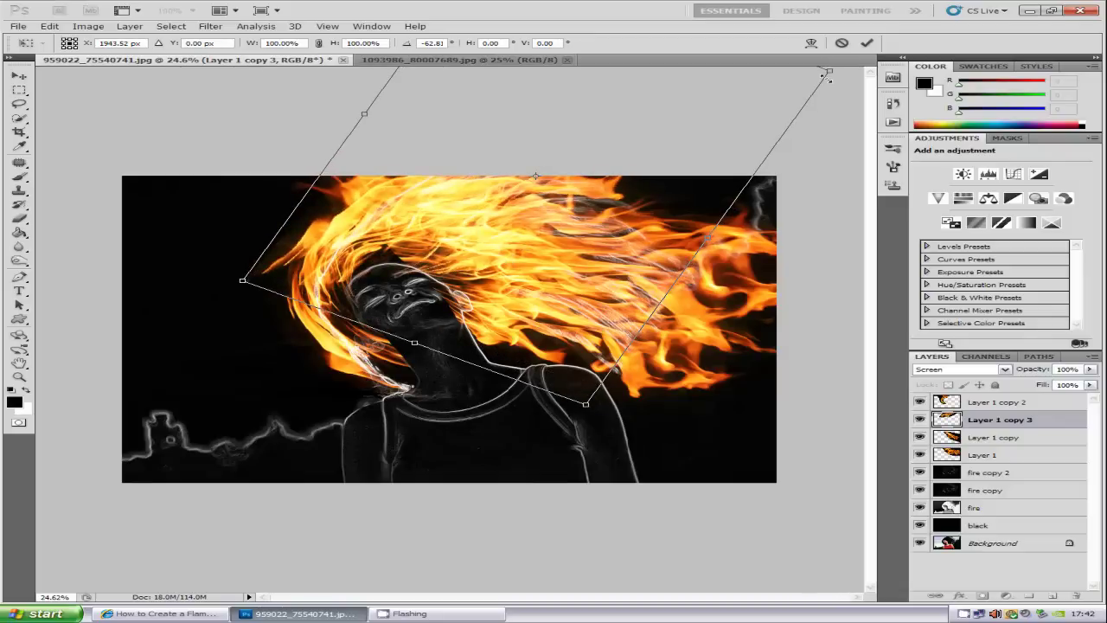
left_click_drag(827, 76, 742, 127)
left_click_drag(489, 277, 493, 279)
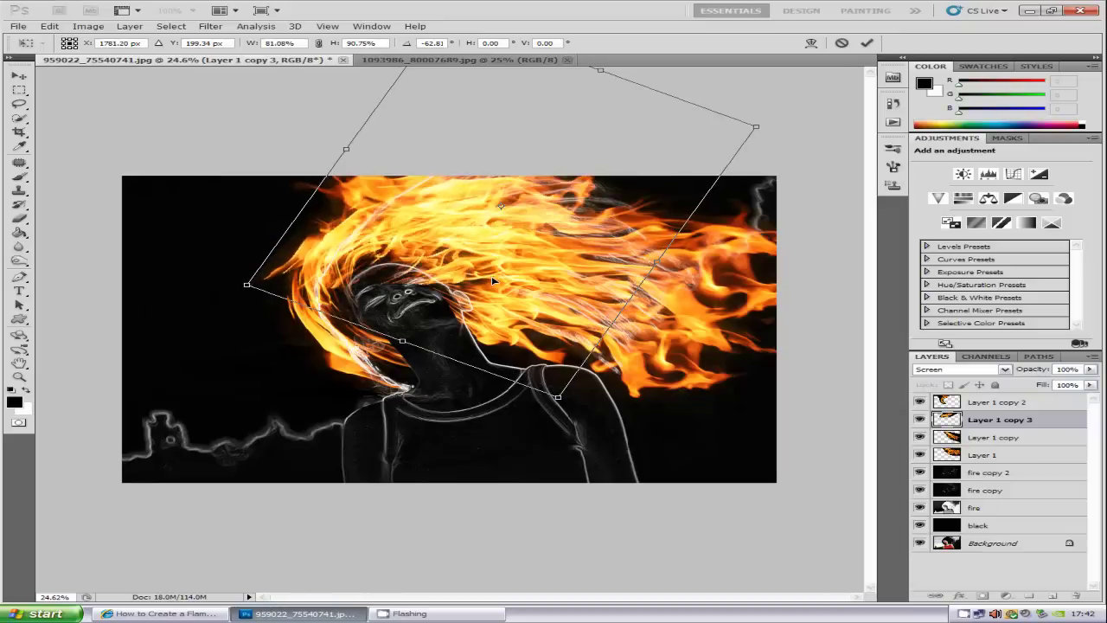
left_click(867, 43)
Warp Layer 1 copy 3 so its lower front corner tucks in at the forehead and its lower edge arches over the head.
left_click(50, 26)
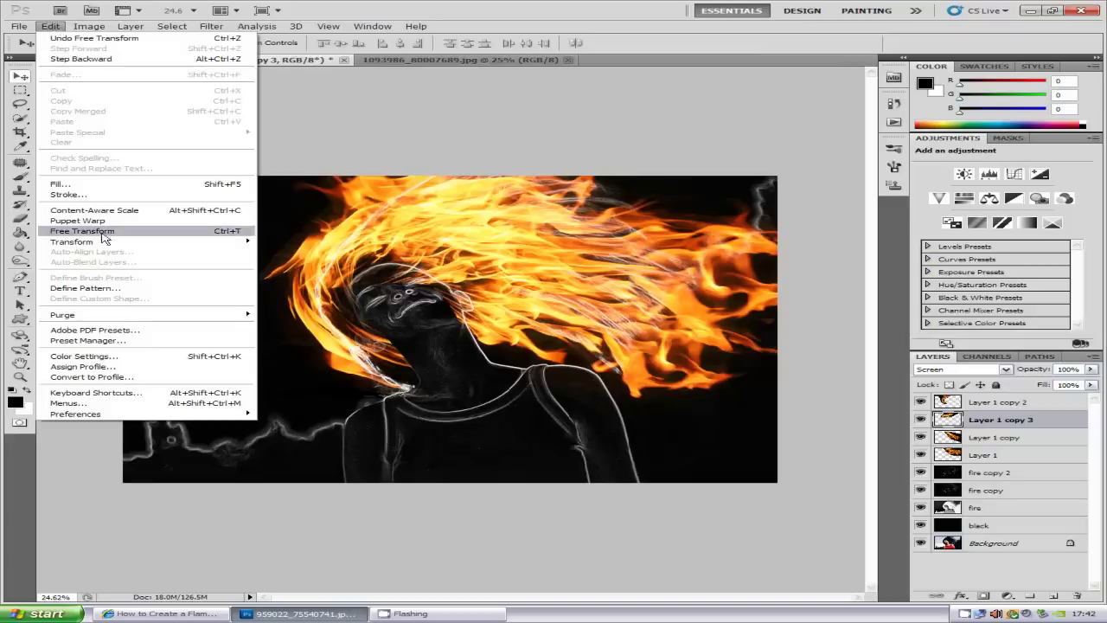
mouse_move(230, 250)
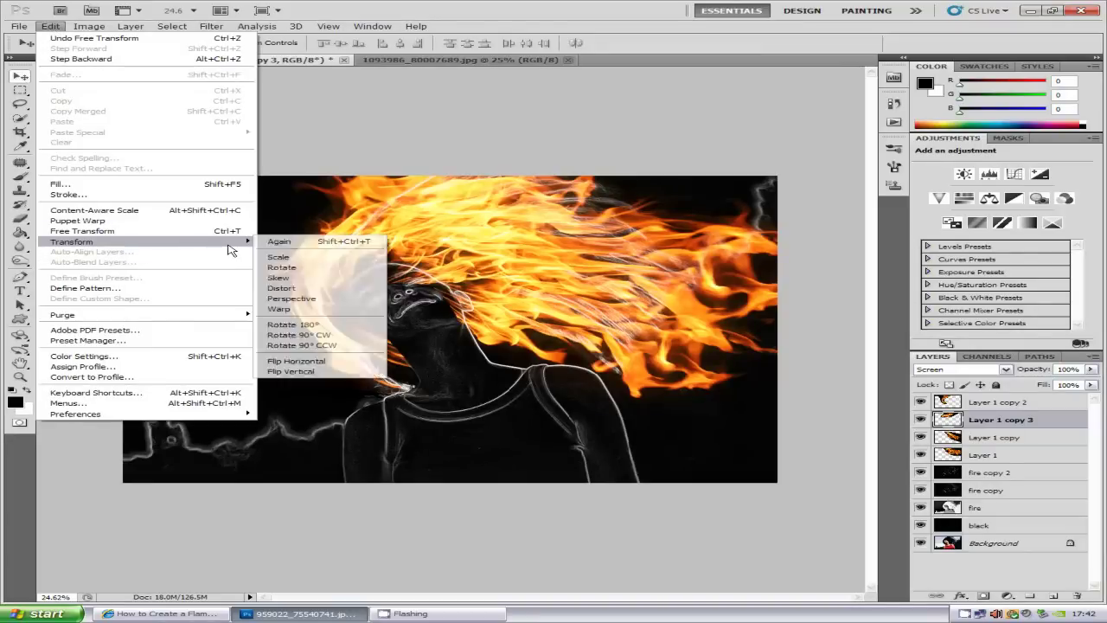
left_click(310, 295)
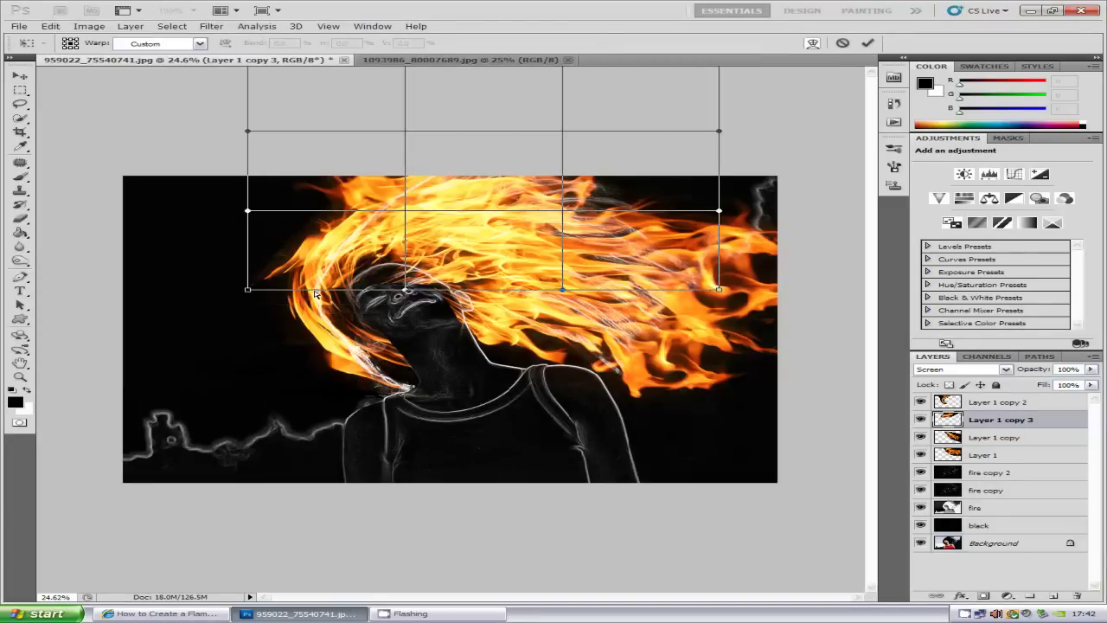
left_click_drag(406, 291, 404, 265)
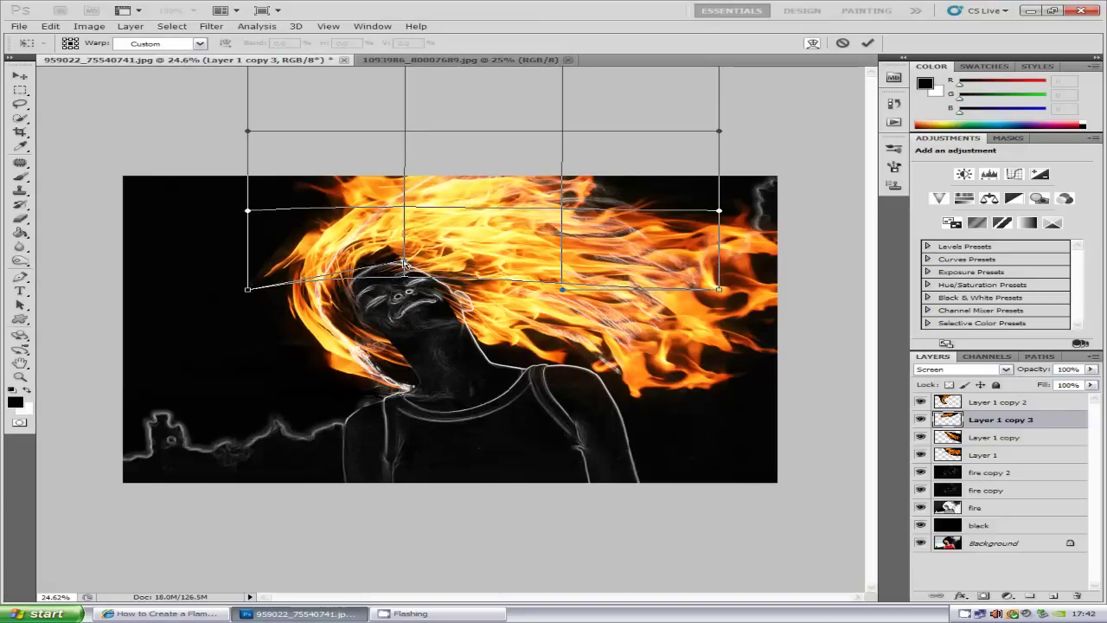
left_click_drag(247, 289, 332, 282)
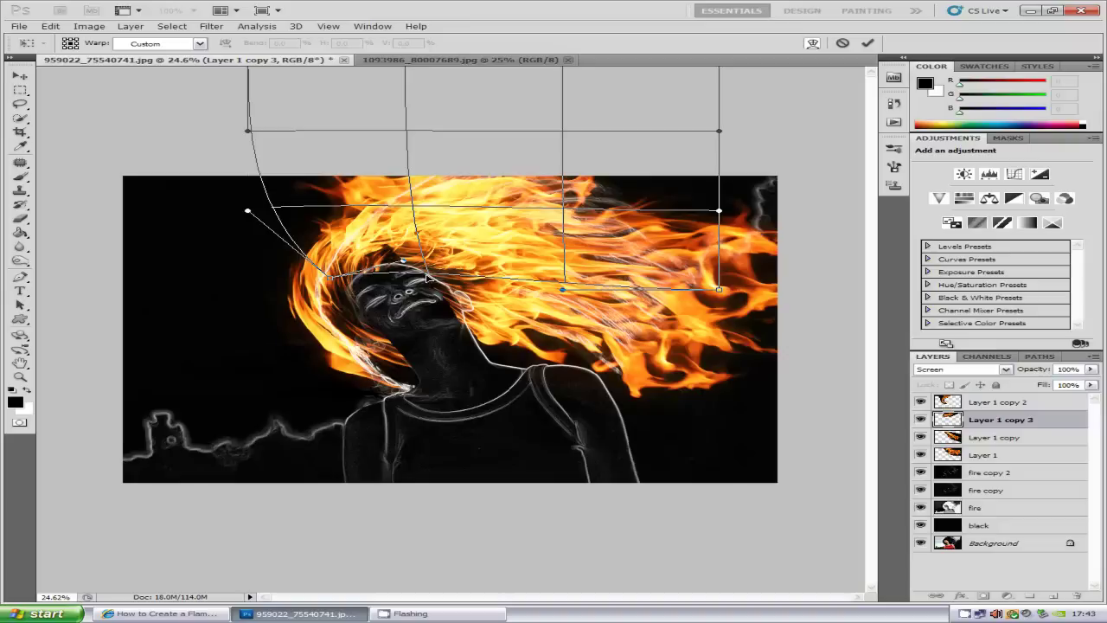
left_click_drag(402, 261, 396, 240)
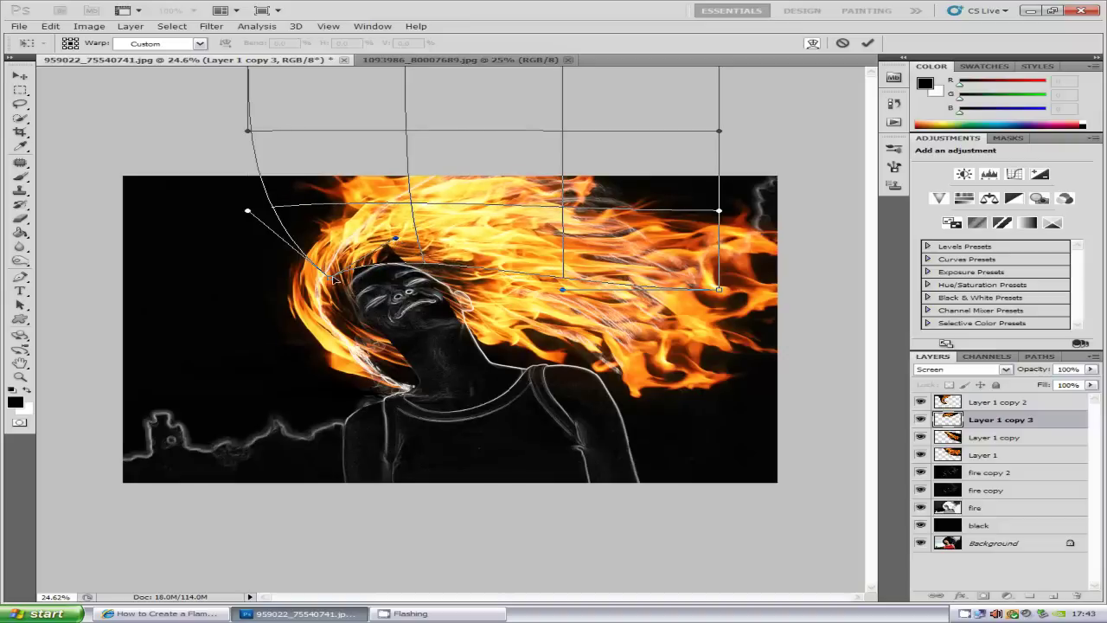
left_click_drag(344, 284, 341, 278)
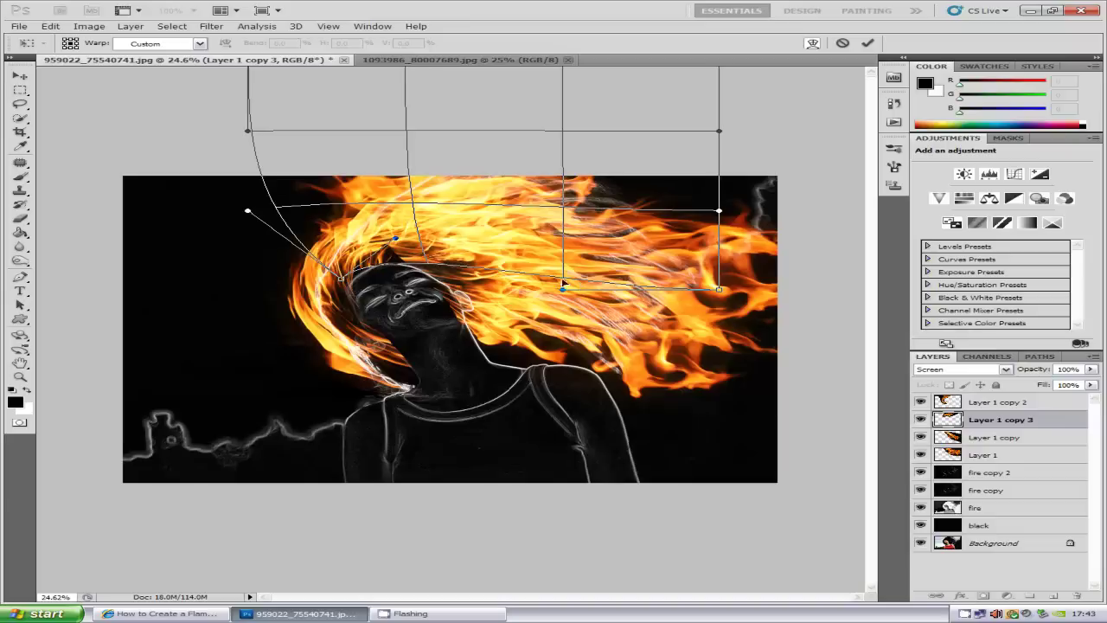
Bend the warp's lower edge downward behind the head, refine the curve over the forehead, and apply the warp.
mouse_move(564, 281)
left_mouse_down()
mouse_move(547, 292)
mouse_move(558, 298)
left_mouse_up()
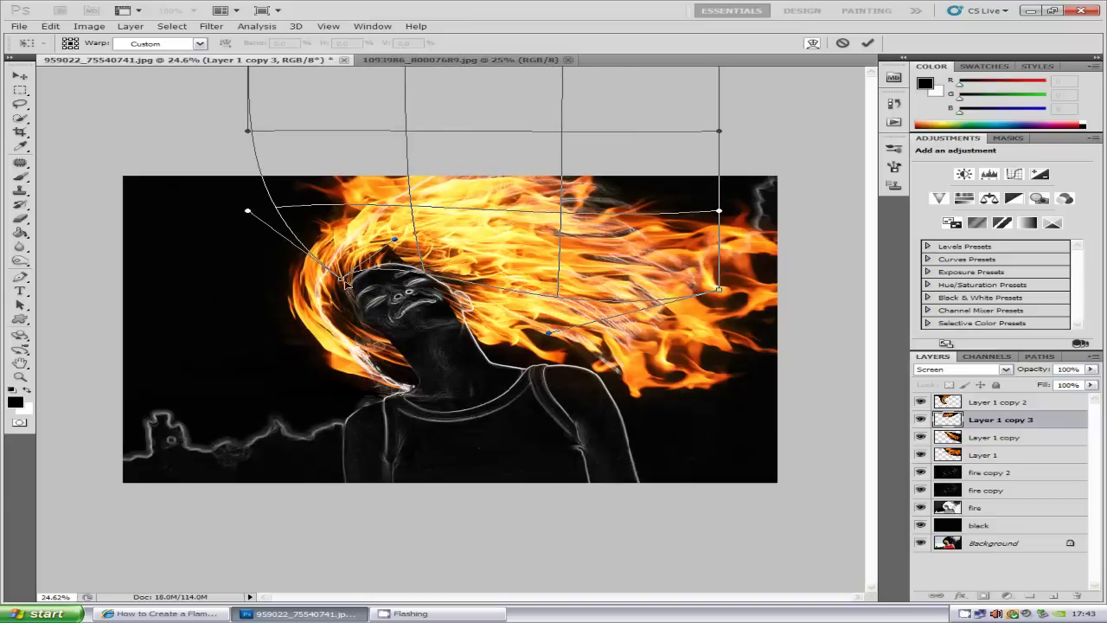
left_click_drag(344, 280, 348, 279)
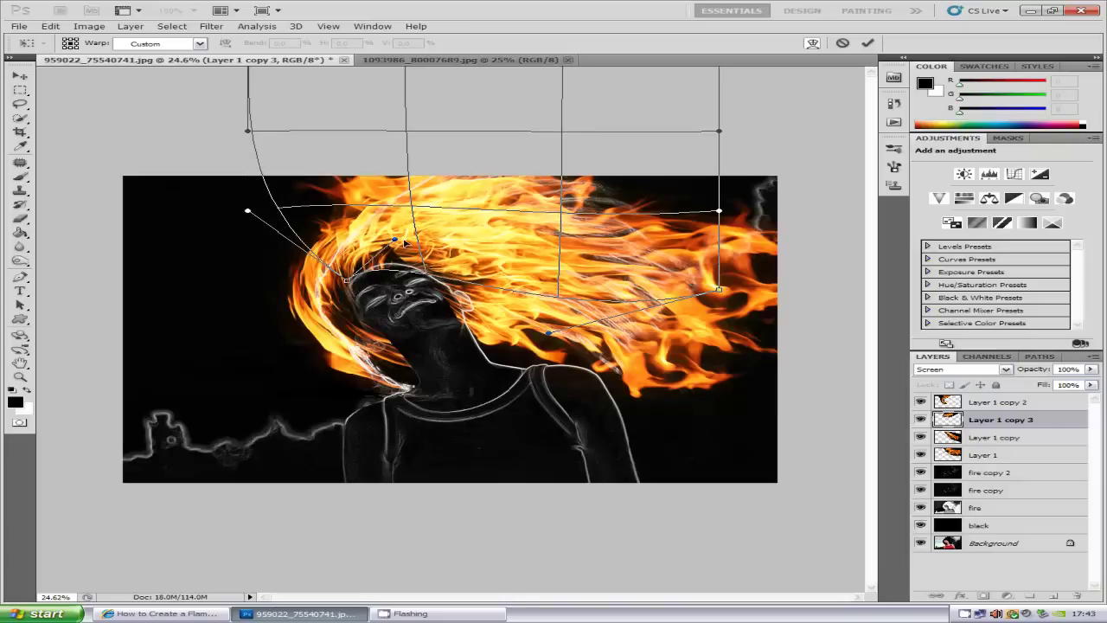
left_click_drag(404, 244, 393, 227)
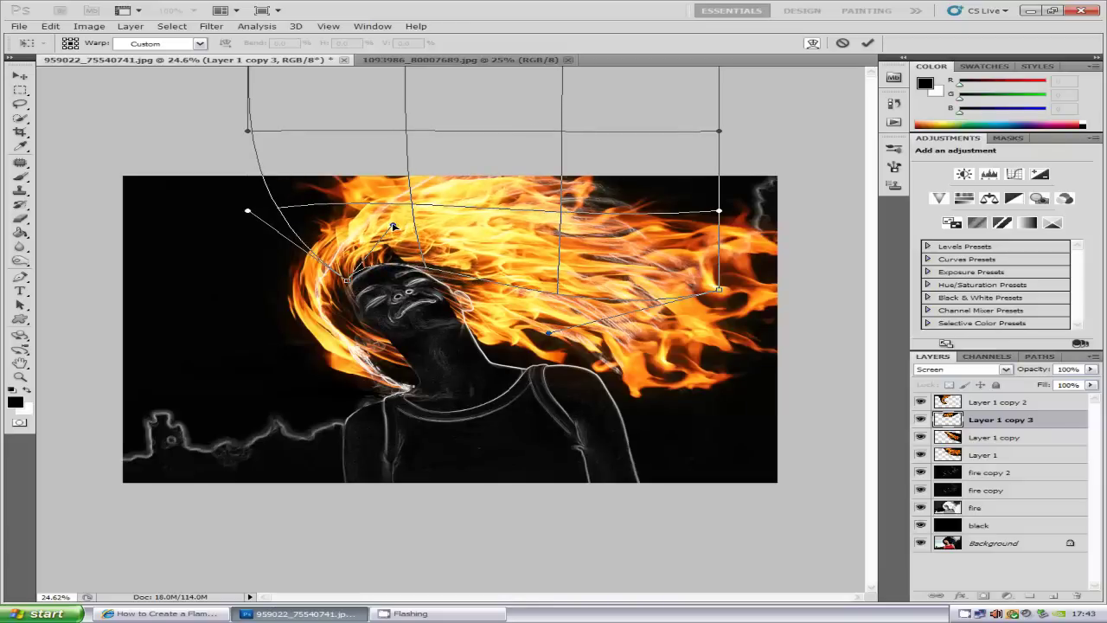
left_click(868, 43)
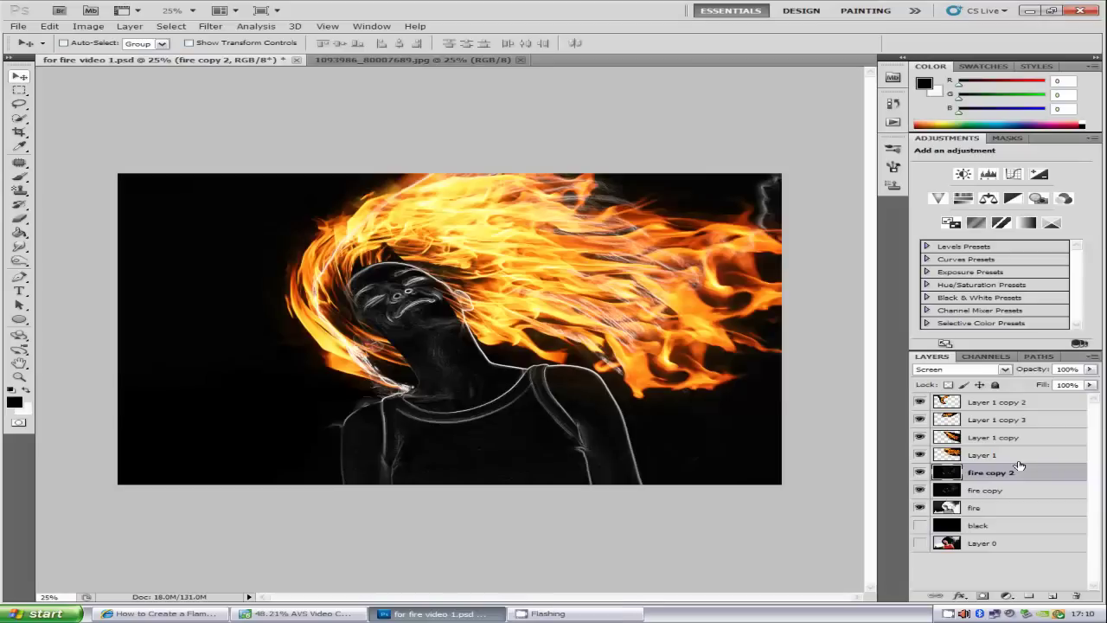
Copy the fire stock image into for fire video 1.psd above fire copy 2 and set its blend mode to Vivid Light.
left_click(401, 63)
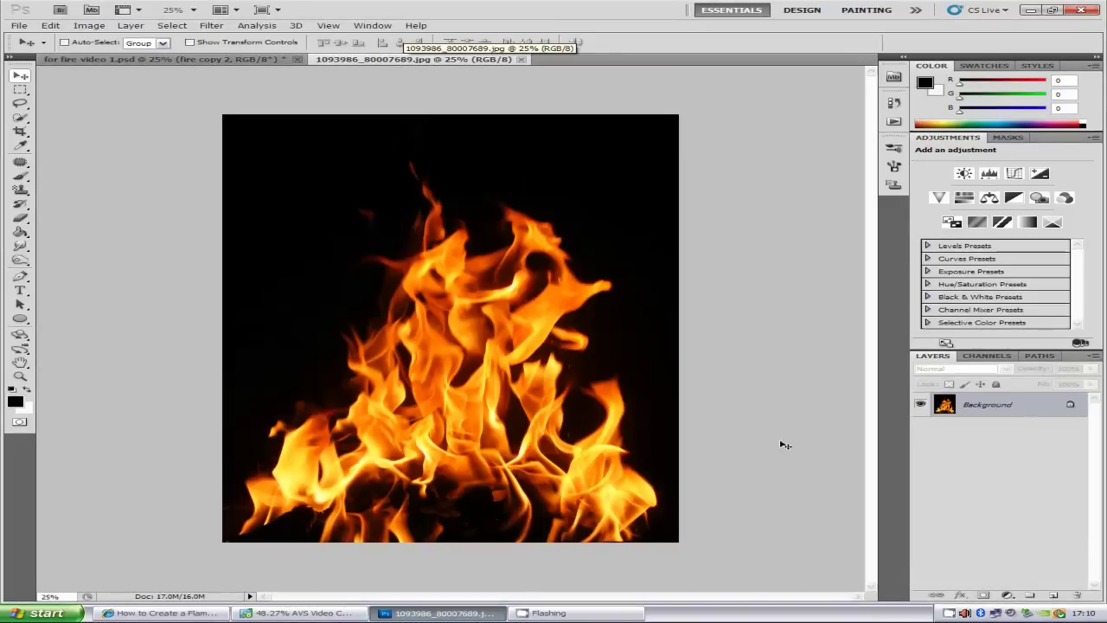
left_click(21, 77)
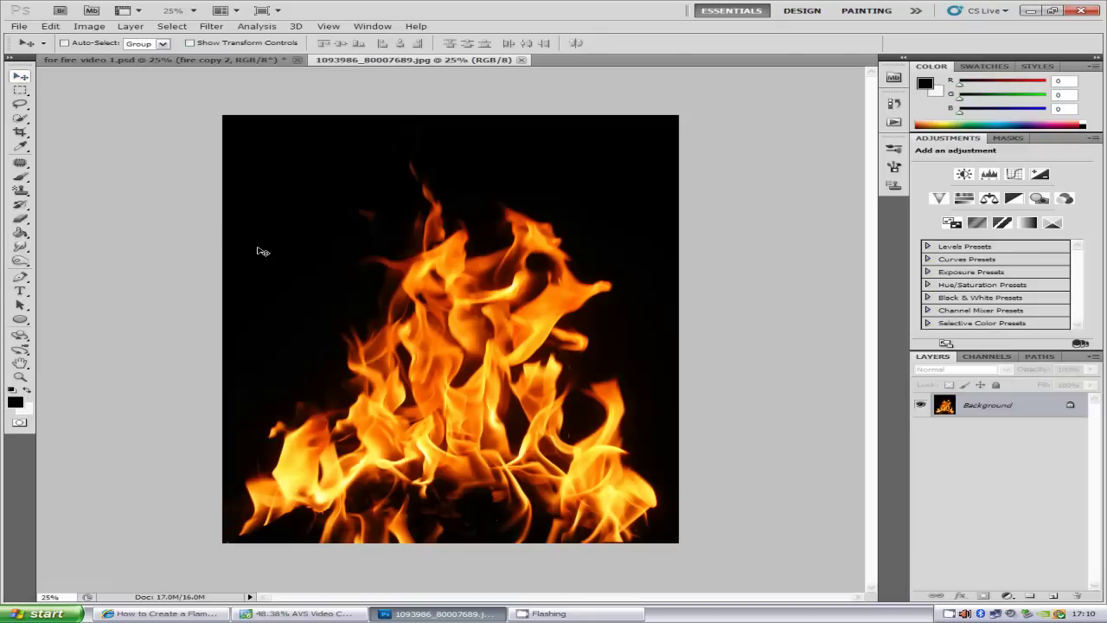
left_click(175, 58)
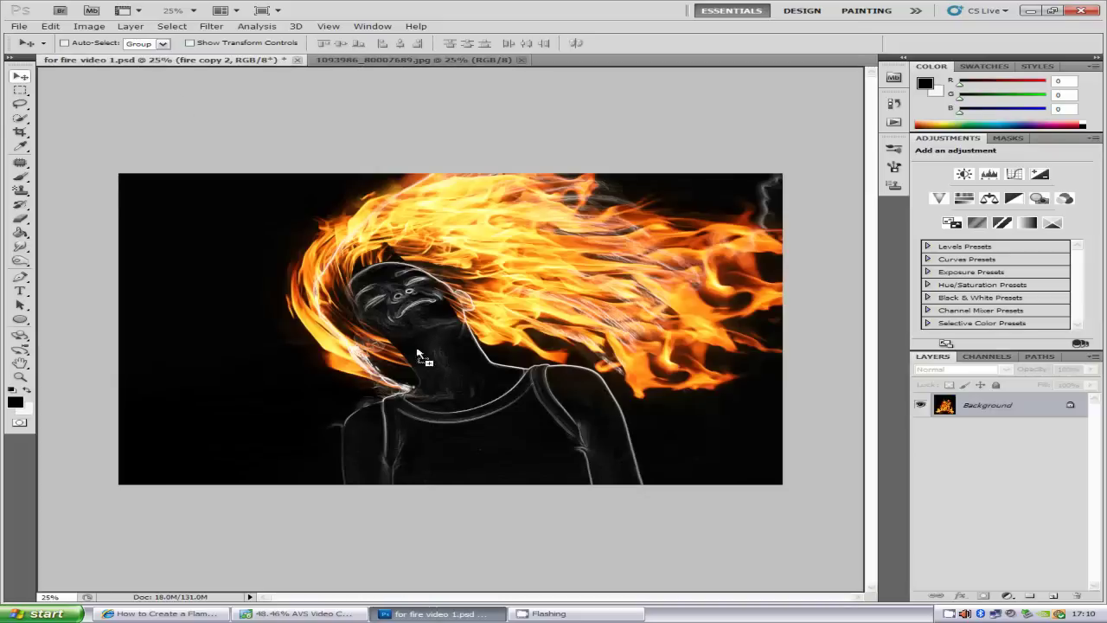
left_click_drag(449, 344, 153, 398)
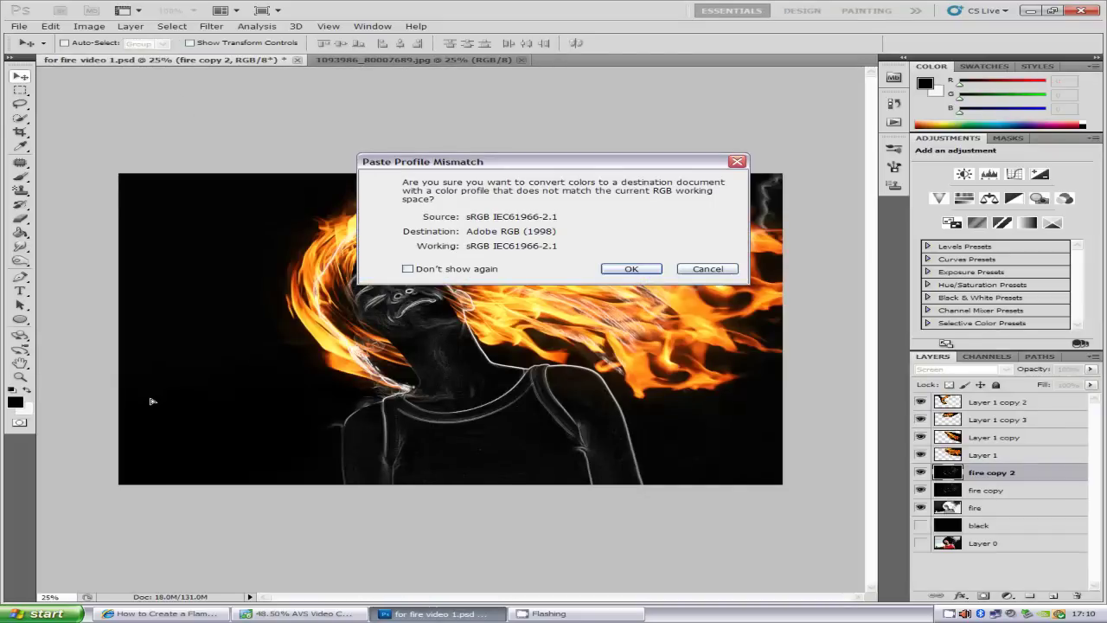
left_click(624, 275)
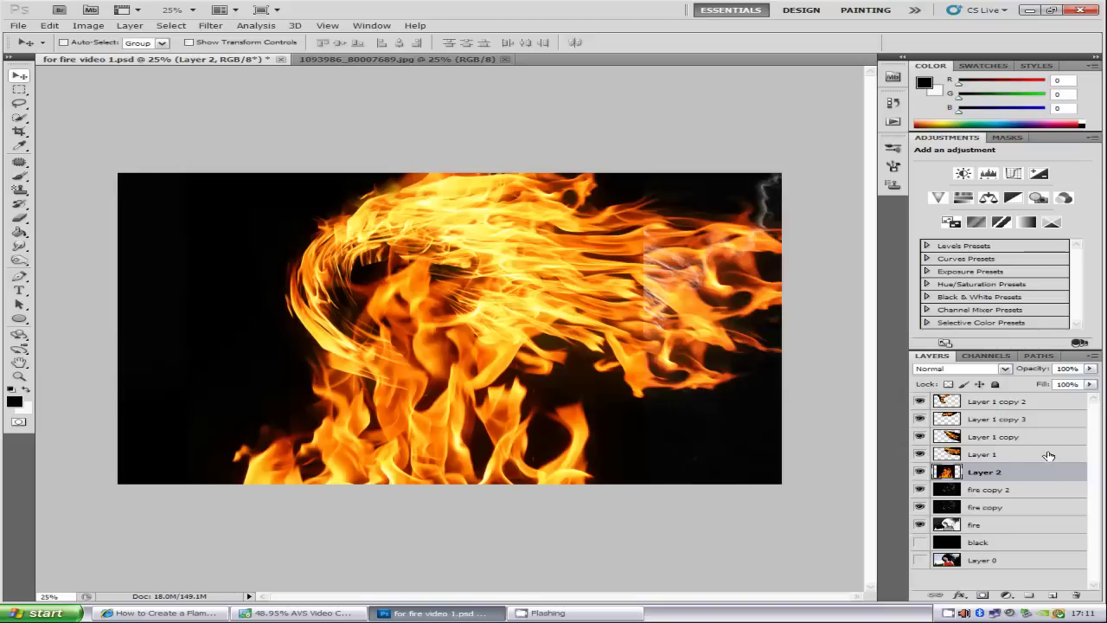
left_click(1006, 369)
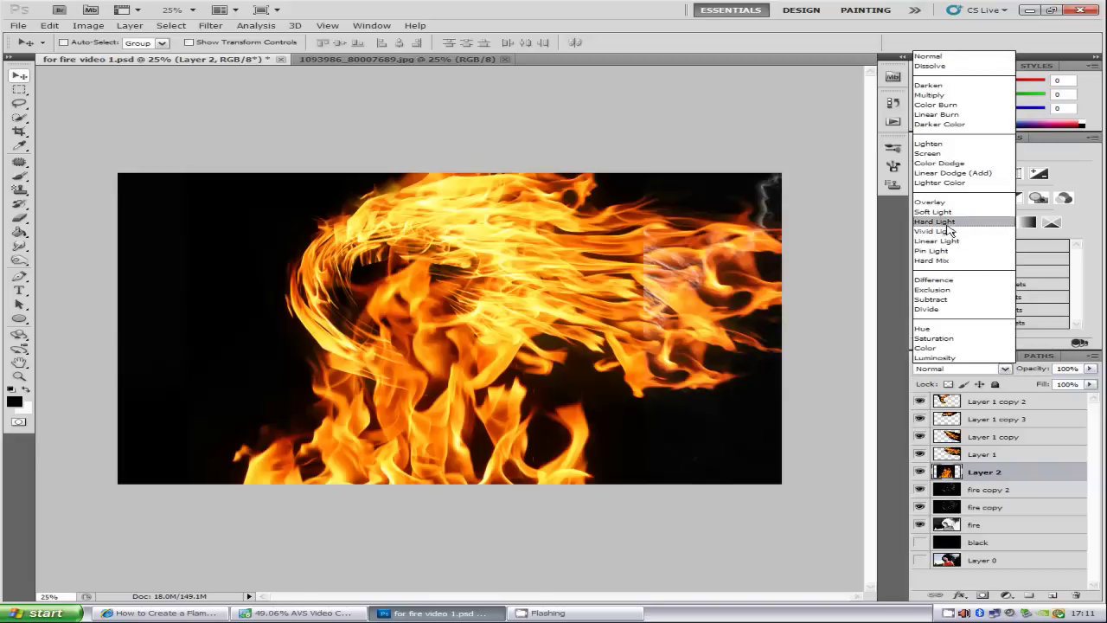
left_click(951, 232)
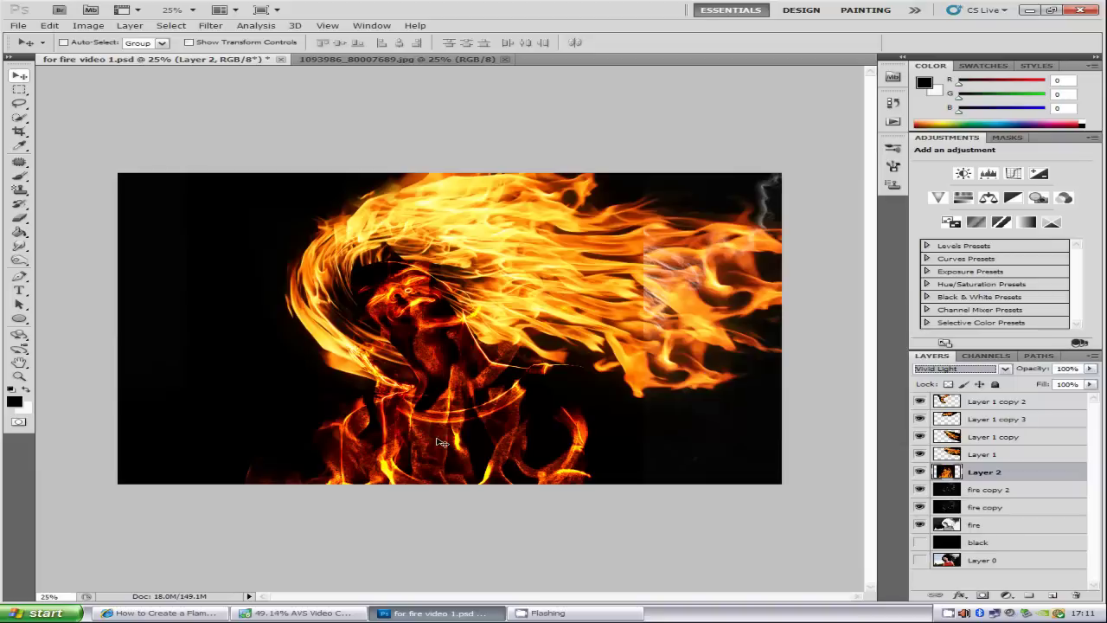
Rotate Layer 2 to about -16.4°, position its flames over the woman's face and torso, and apply the transform.
key("ctrl+t")
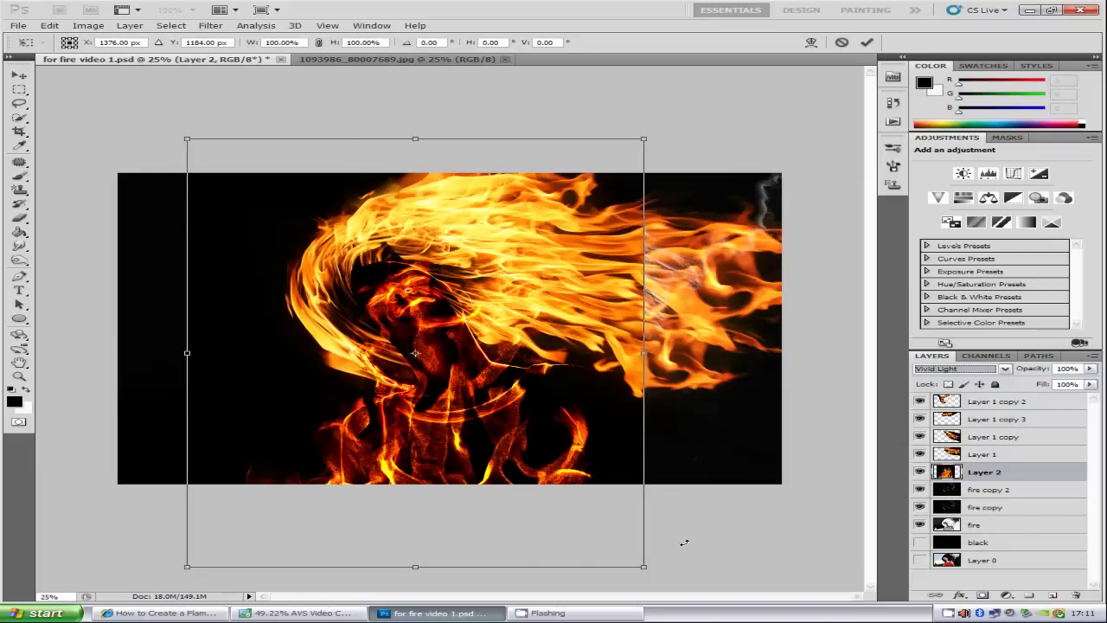
left_click_drag(682, 561, 747, 495)
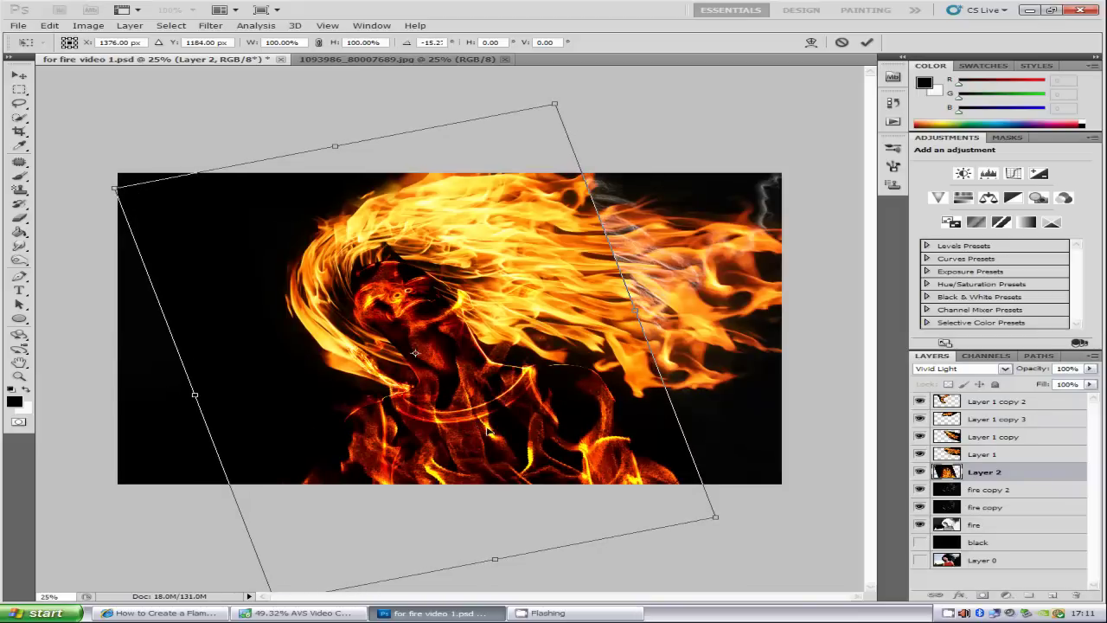
mouse_move(489, 432)
left_mouse_down()
mouse_move(510, 430)
mouse_move(486, 420)
left_mouse_up()
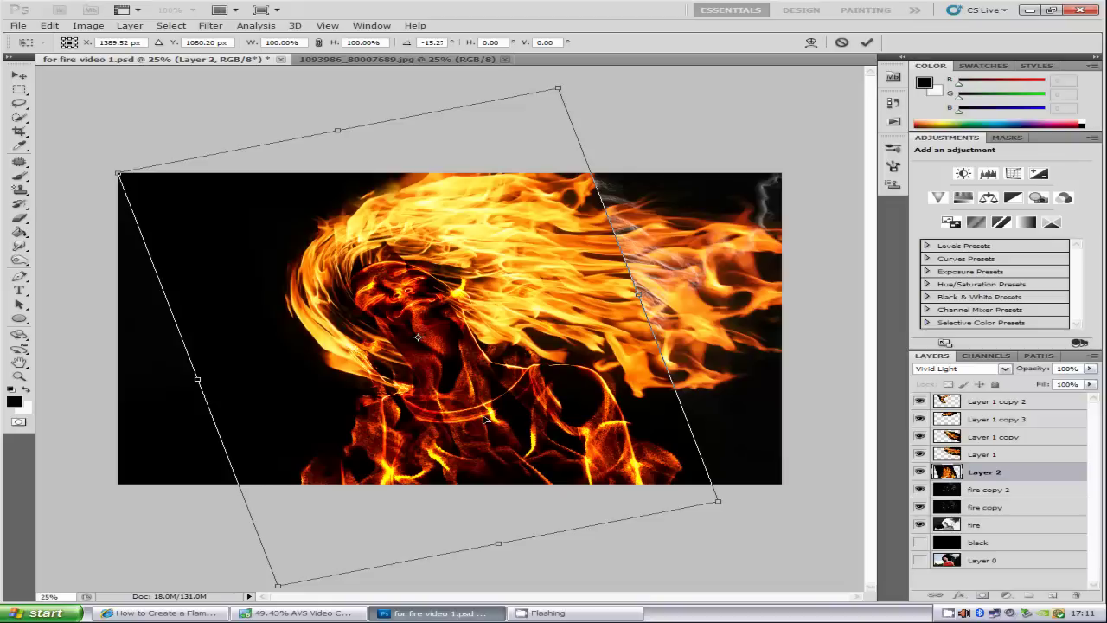
left_click_drag(752, 509, 745, 500)
left_click_drag(487, 448, 480, 437)
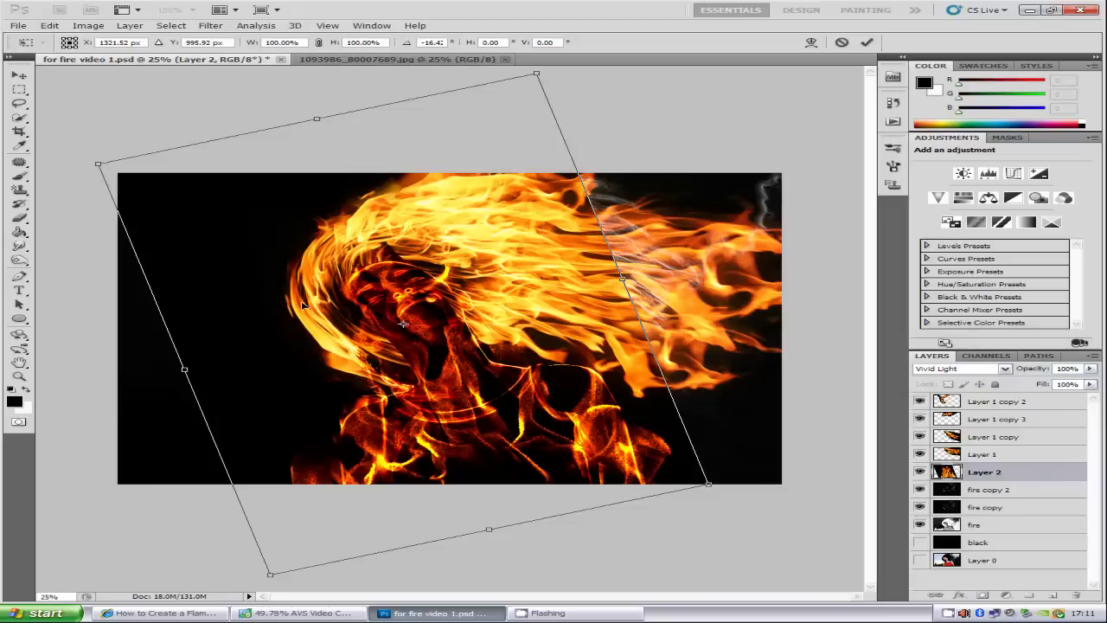
left_click(868, 44)
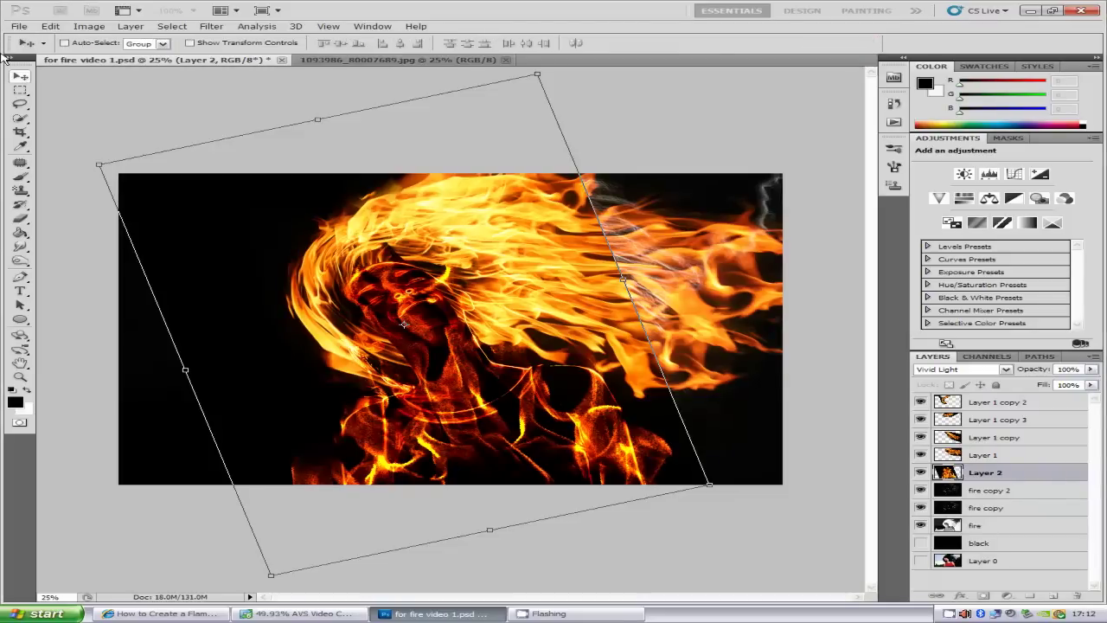
Apply a Gaussian Blur with a radius of 13.9 pixels to Layer 2.
left_click(212, 31)
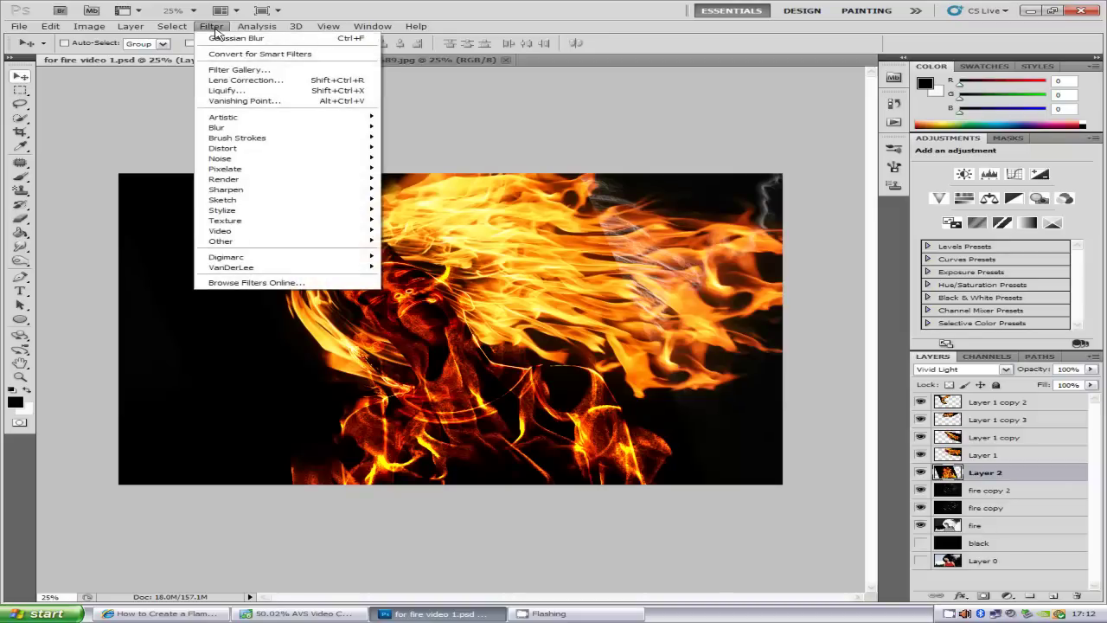
mouse_move(217, 127)
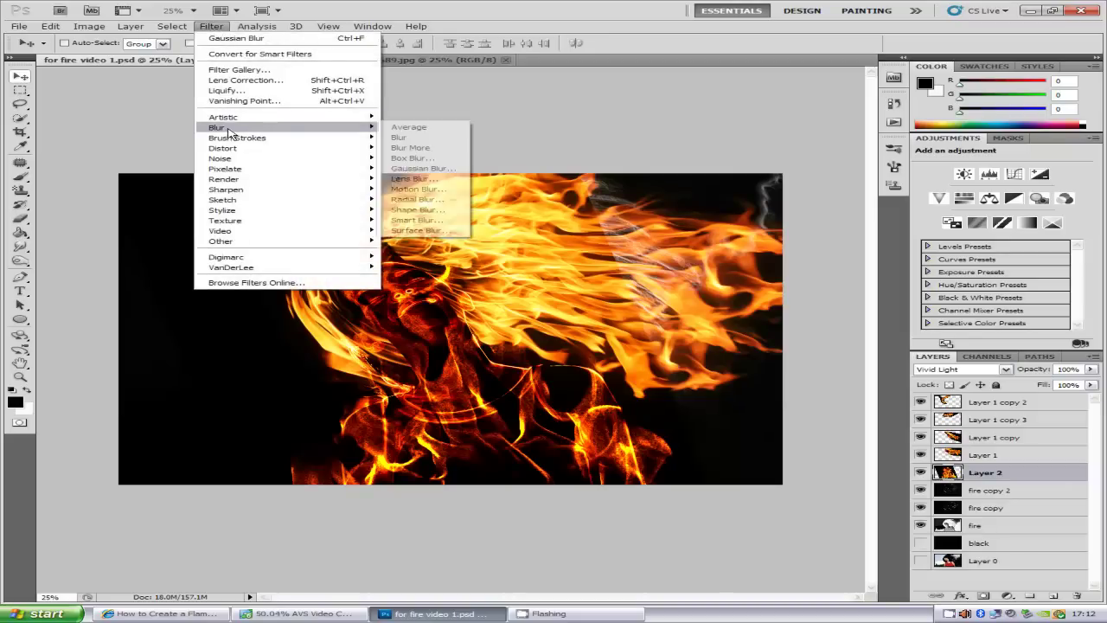
left_click(461, 168)
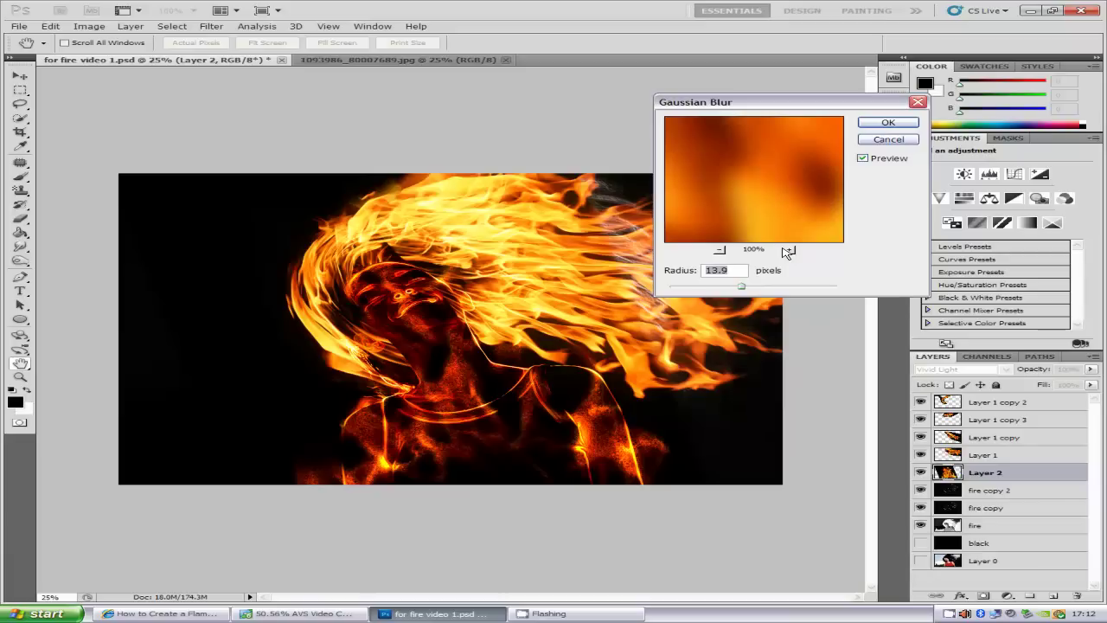
left_click(902, 126)
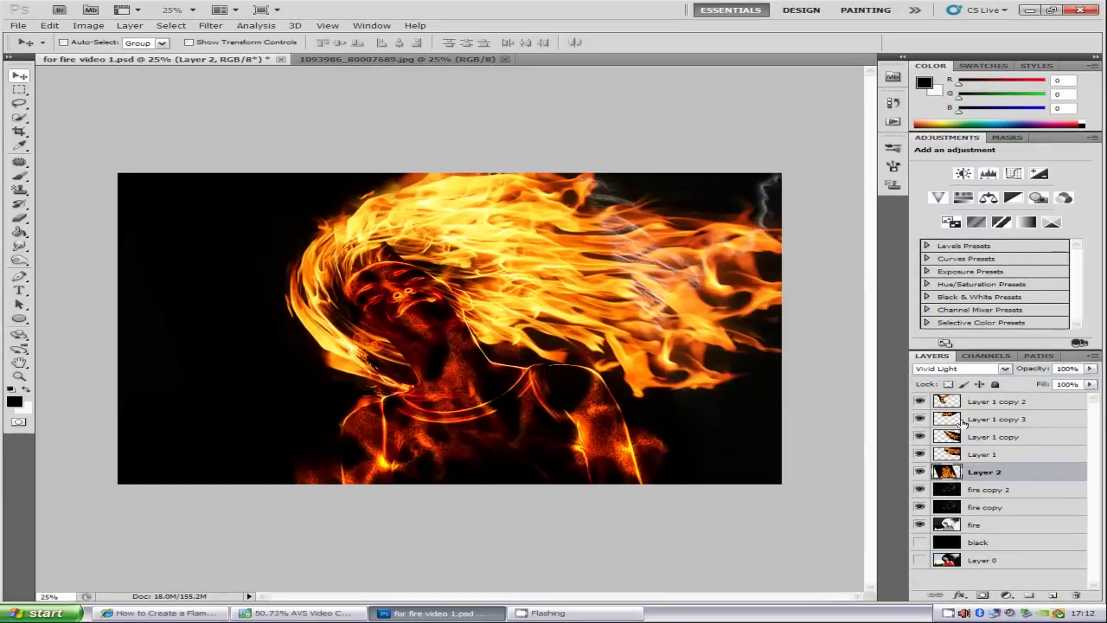
Add a layer mask to Layer 2 and set up a soft round brush at 149 px and 0% hardness.
left_click(983, 596)
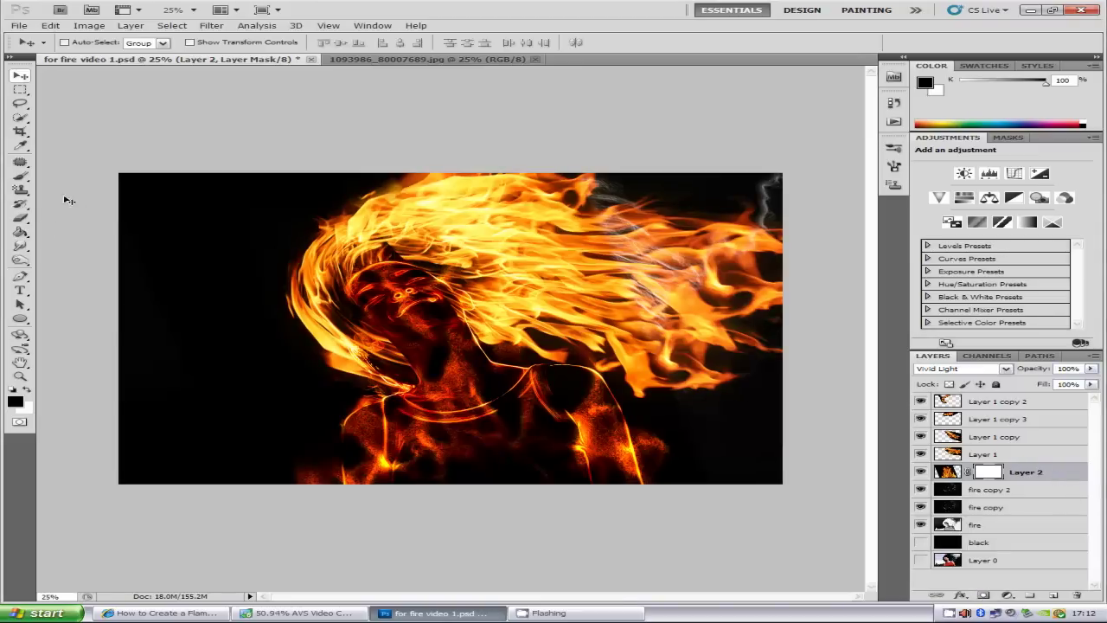
left_click(26, 177)
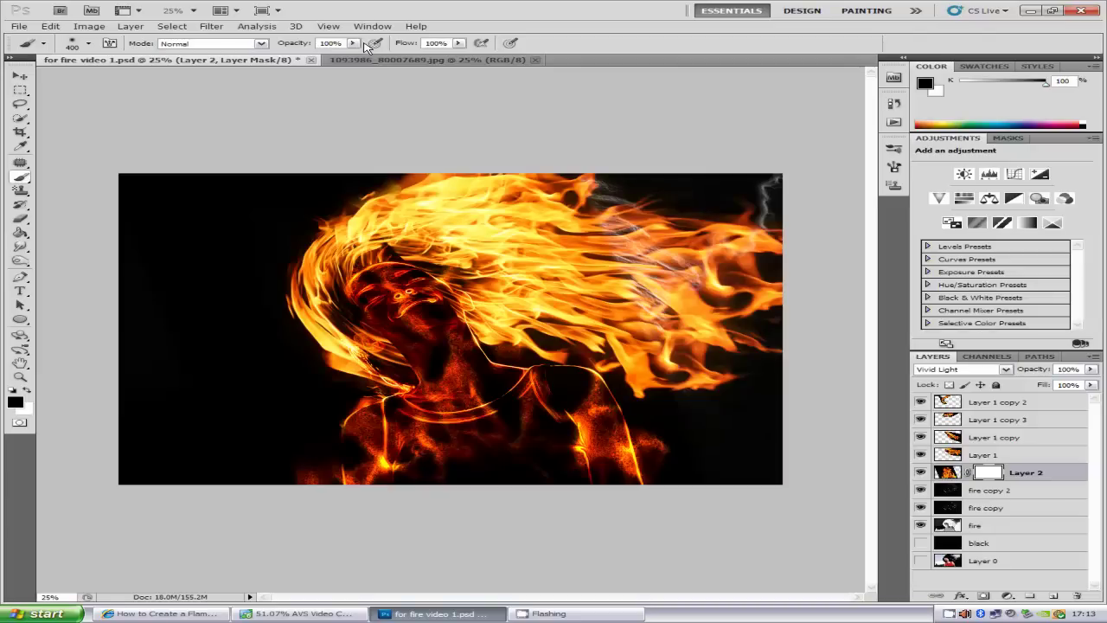
left_click(91, 45)
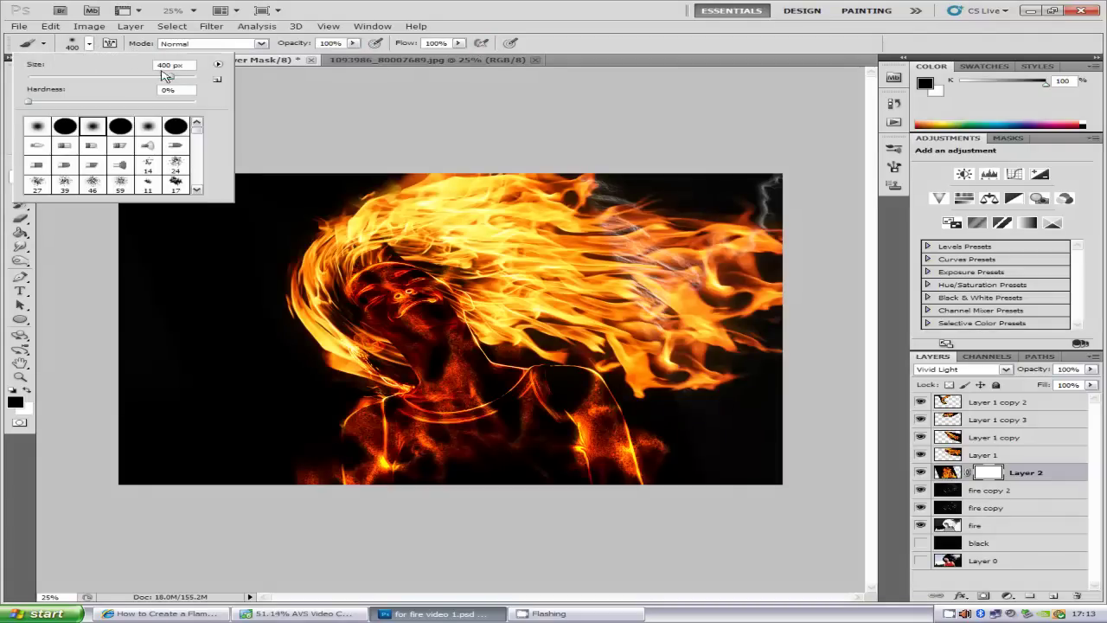
left_click_drag(170, 77, 134, 78)
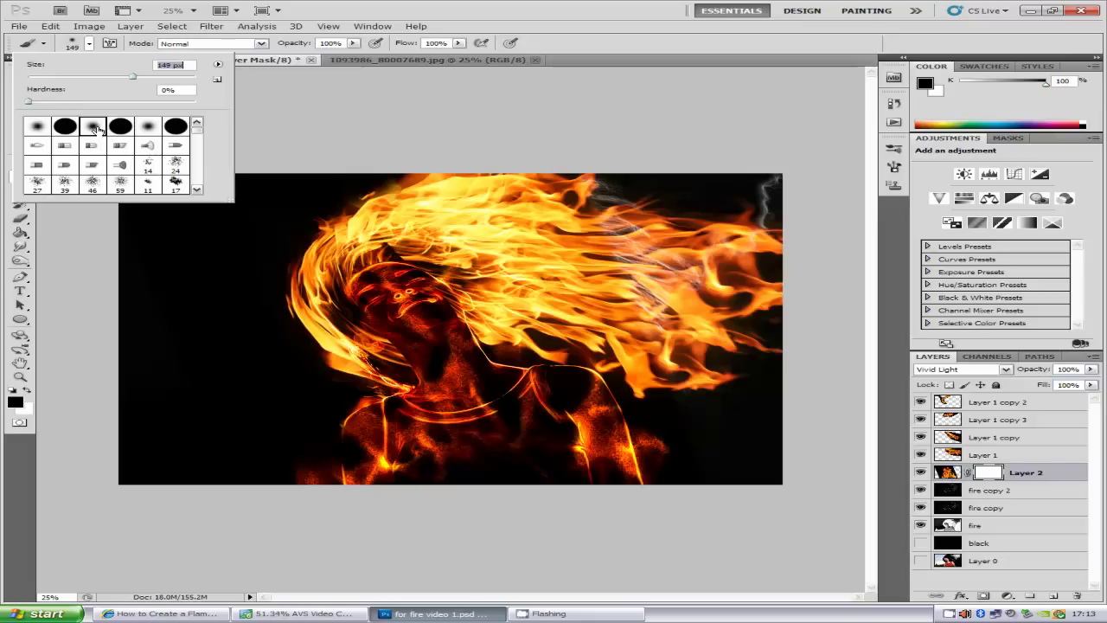
left_click(97, 126)
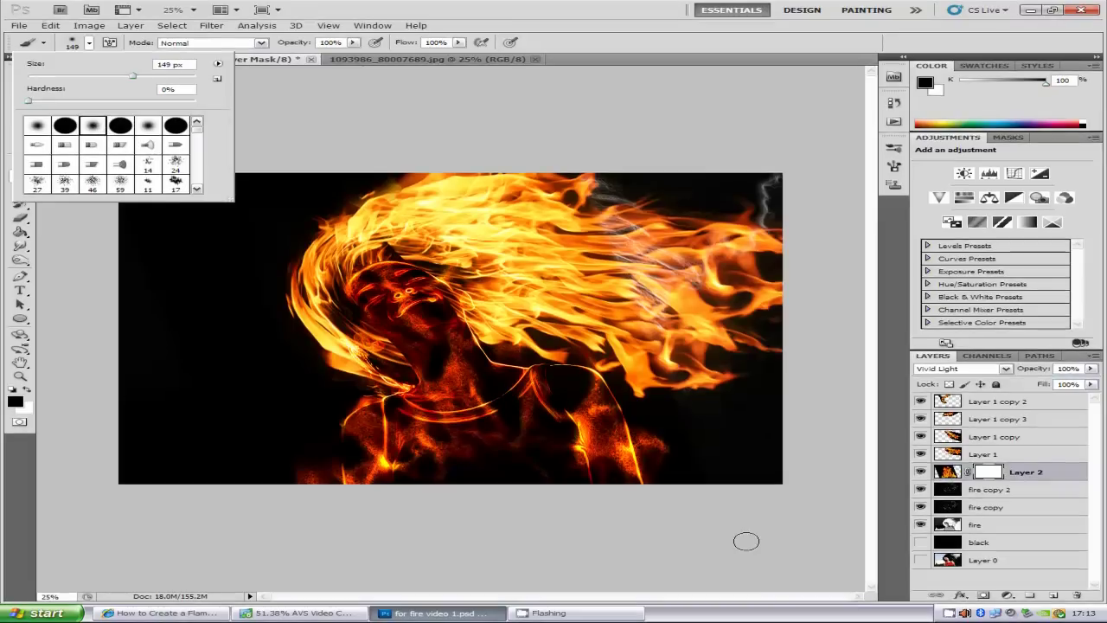
Paint black on Layer 2's image over the glow spilling outside both arms, and select the fire copy 2 layer.
left_click(946, 471)
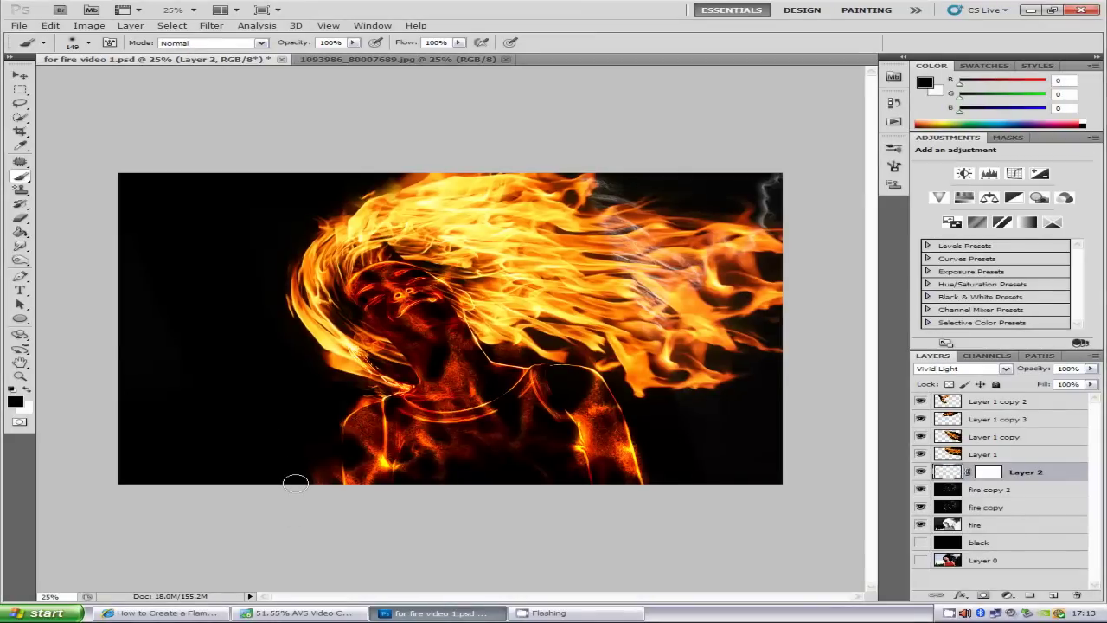
left_click_drag(310, 486, 316, 470)
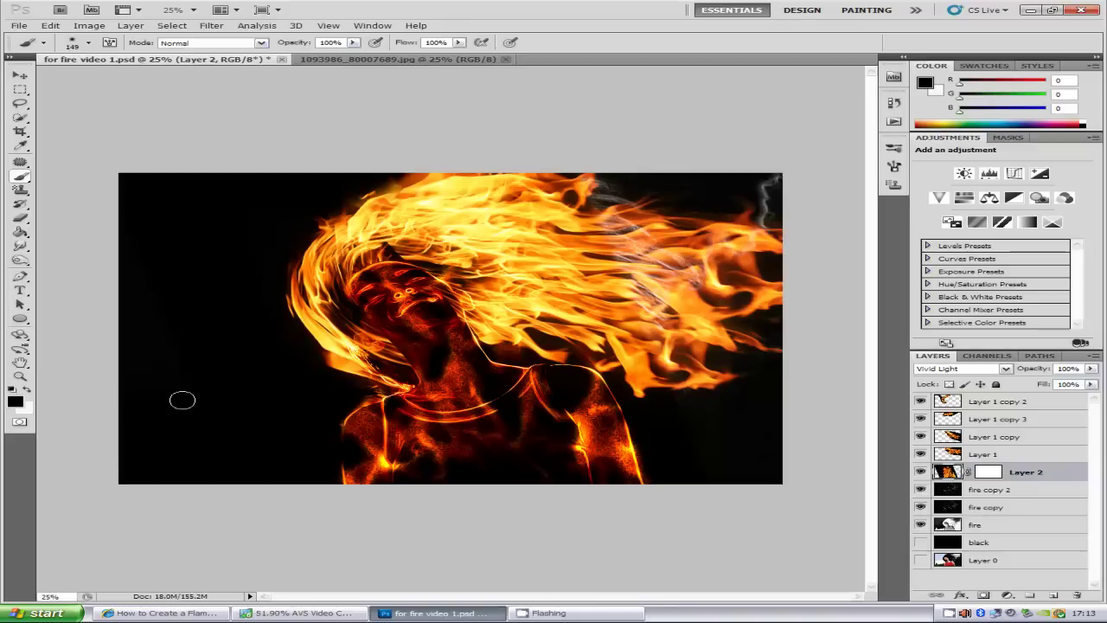
left_click(1023, 491)
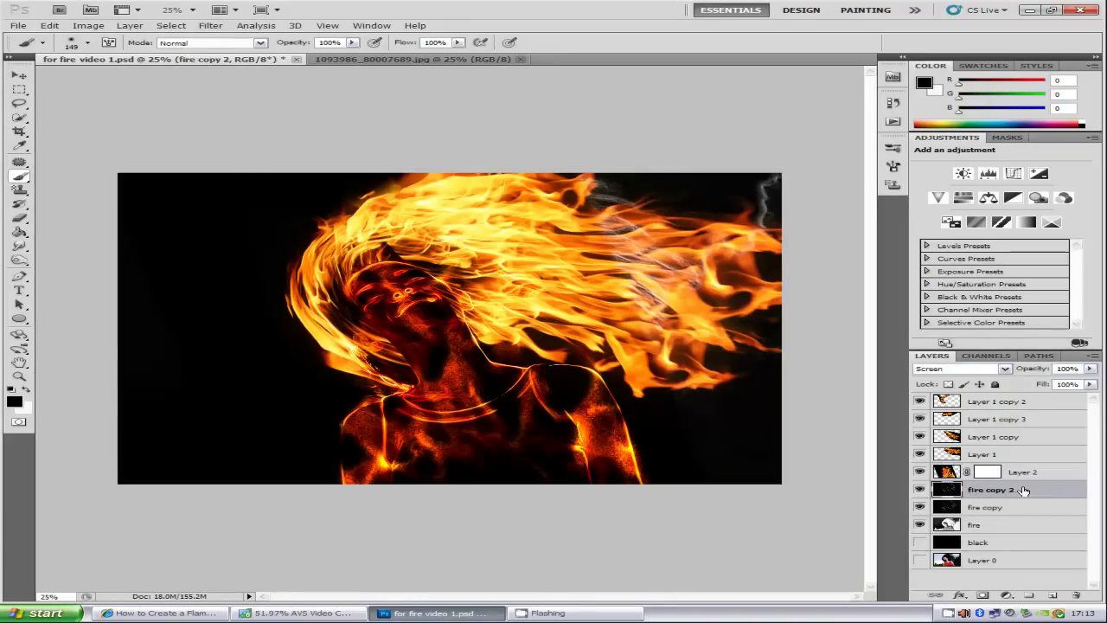
Add a new layer above fire copy 2 and paint black over the stray background marks on both sides with a 400 px soft brush.
left_click(1054, 595)
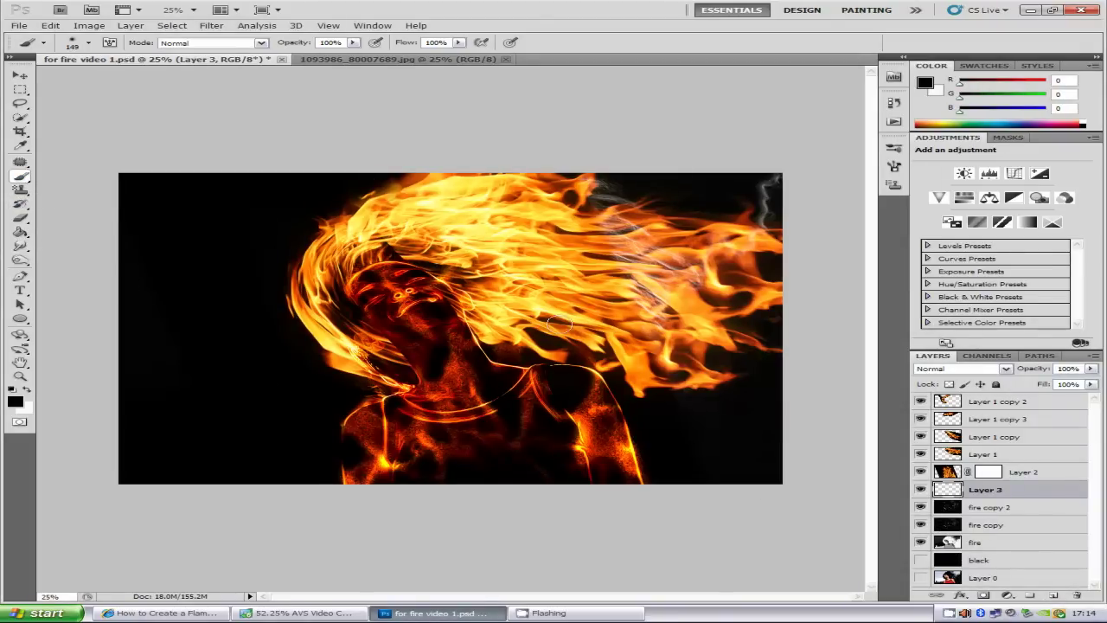
key("bracketright")
key("bracketright")
key("bracketright")
key("bracketright")
key("bracketright")
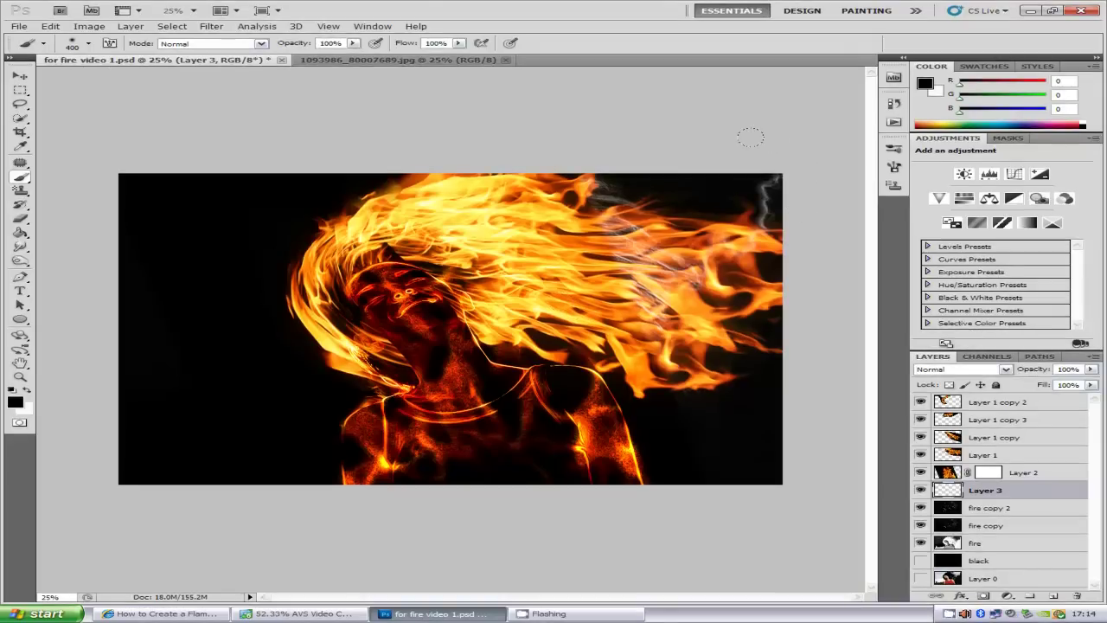
mouse_move(744, 173)
left_mouse_down()
mouse_move(743, 257)
mouse_move(731, 175)
mouse_move(739, 260)
mouse_move(639, 157)
mouse_move(675, 243)
mouse_move(611, 228)
mouse_move(580, 168)
mouse_move(647, 285)
mouse_move(674, 303)
mouse_move(698, 221)
mouse_move(750, 331)
left_mouse_up()
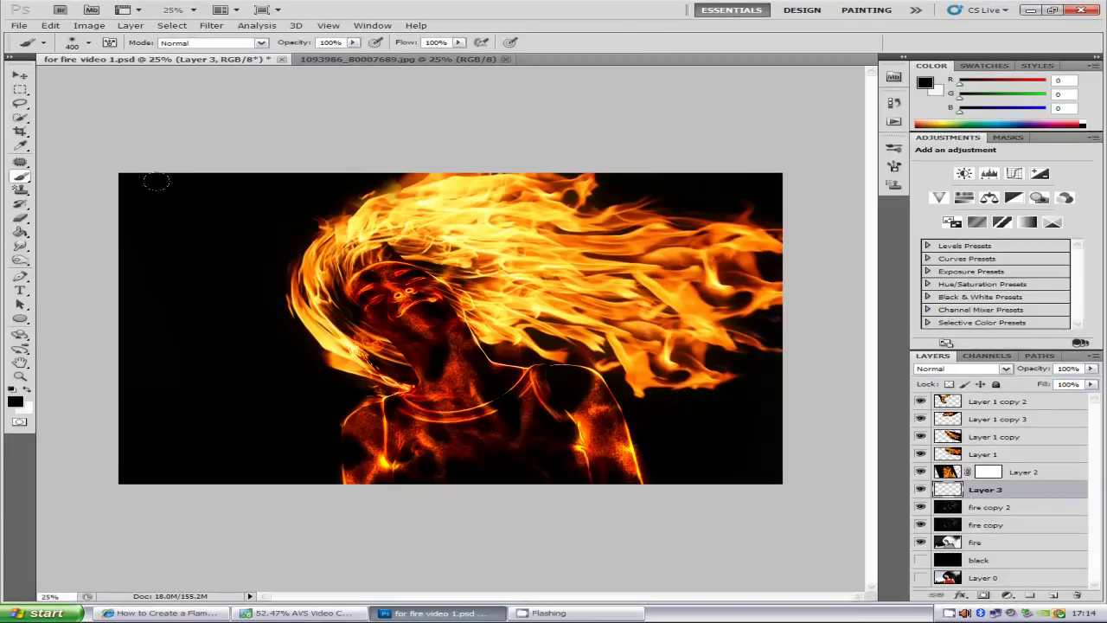
mouse_move(156, 181)
left_mouse_down()
mouse_move(151, 477)
mouse_move(210, 479)
mouse_move(223, 452)
mouse_move(151, 298)
left_mouse_up()
left_click_drag(192, 347, 186, 450)
key("alt+shift+s")
Add a Hue/Saturation adjustment layer above Layer 1 copy 2 with hue 10 and saturation -32.
left_click(1031, 404)
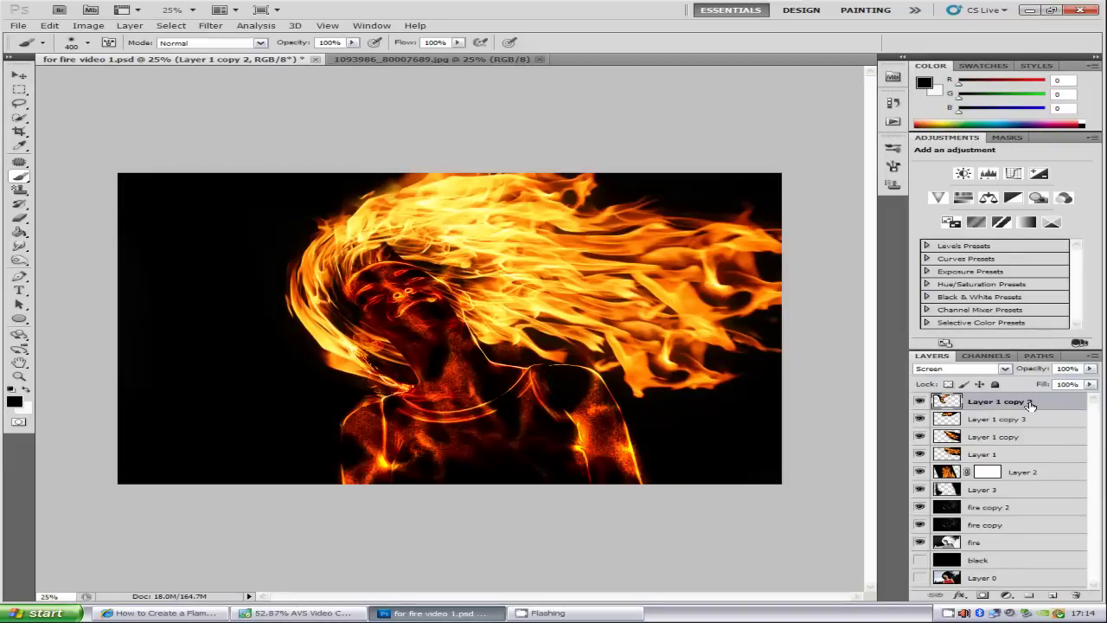
left_click(1008, 596)
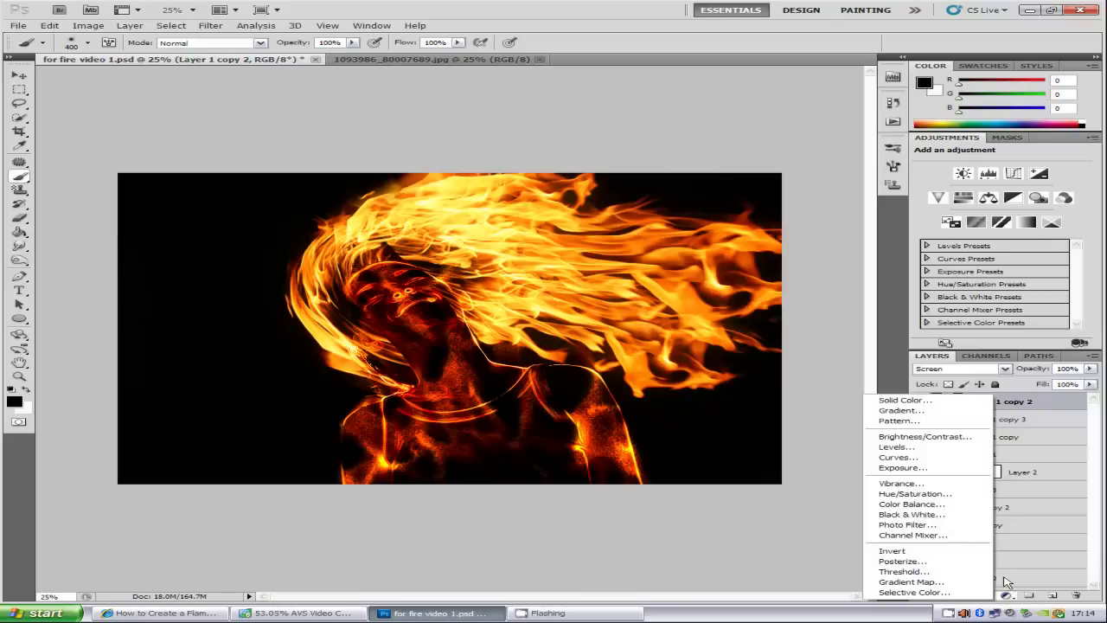
left_click(936, 496)
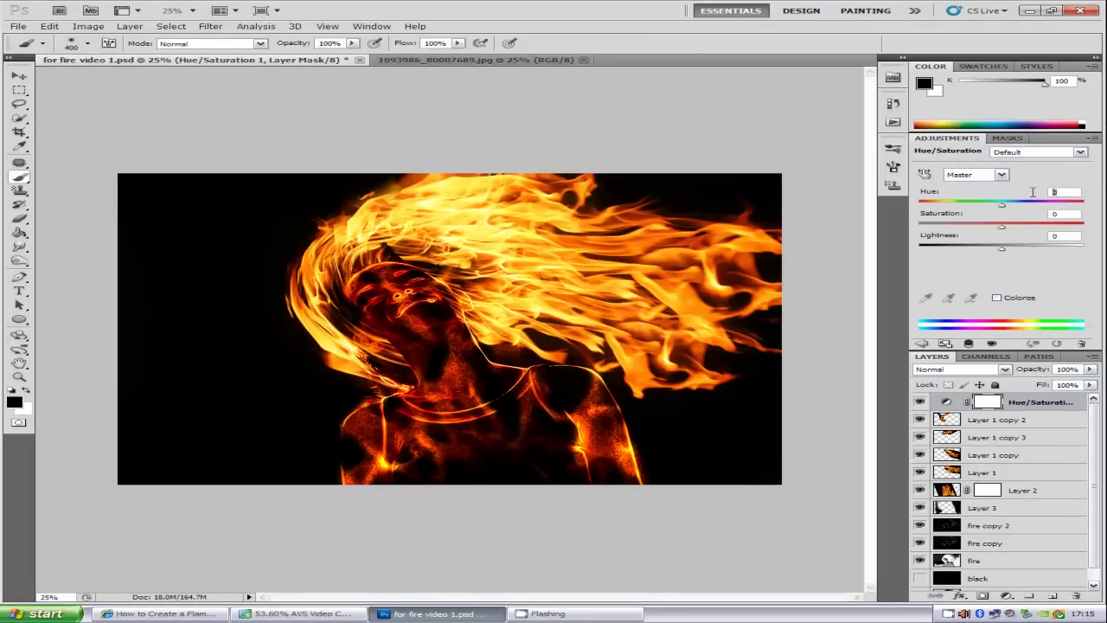
left_click_drag(1029, 195, 1038, 195)
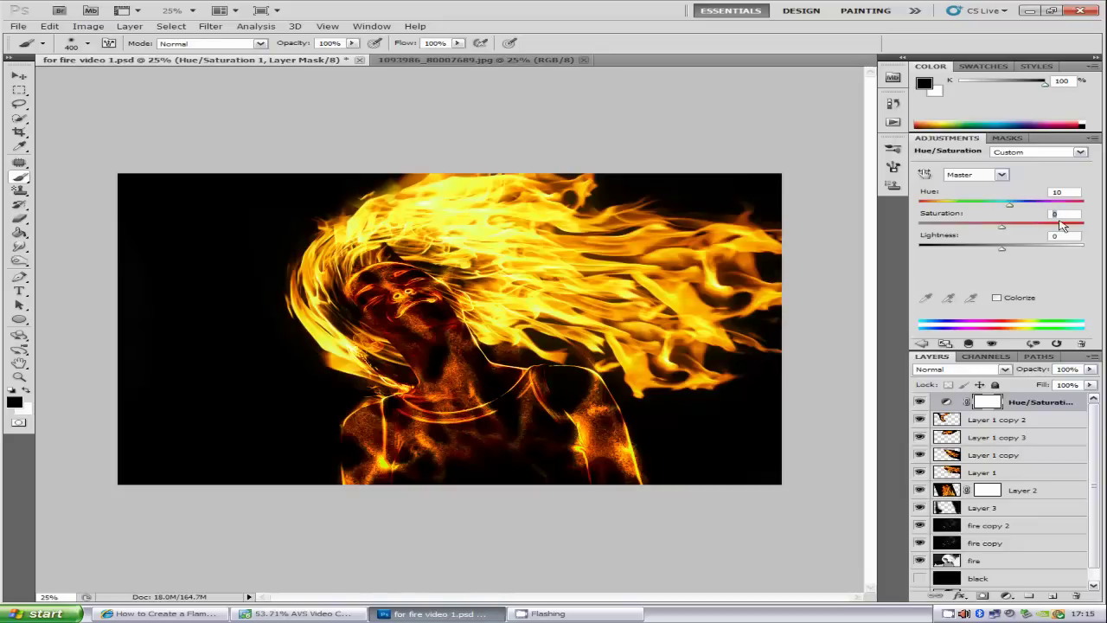
type("-32")
key("Tab")
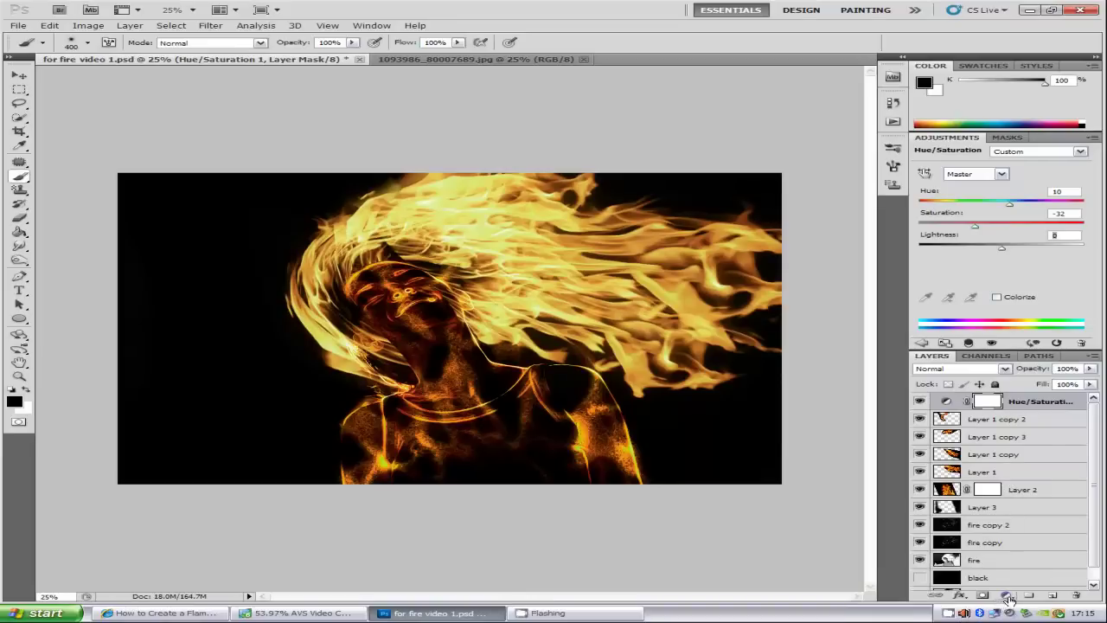
Add a Brightness/Contrast adjustment layer above the Hue/Saturation layer with brightness 1 and contrast 80.
left_click(1007, 597)
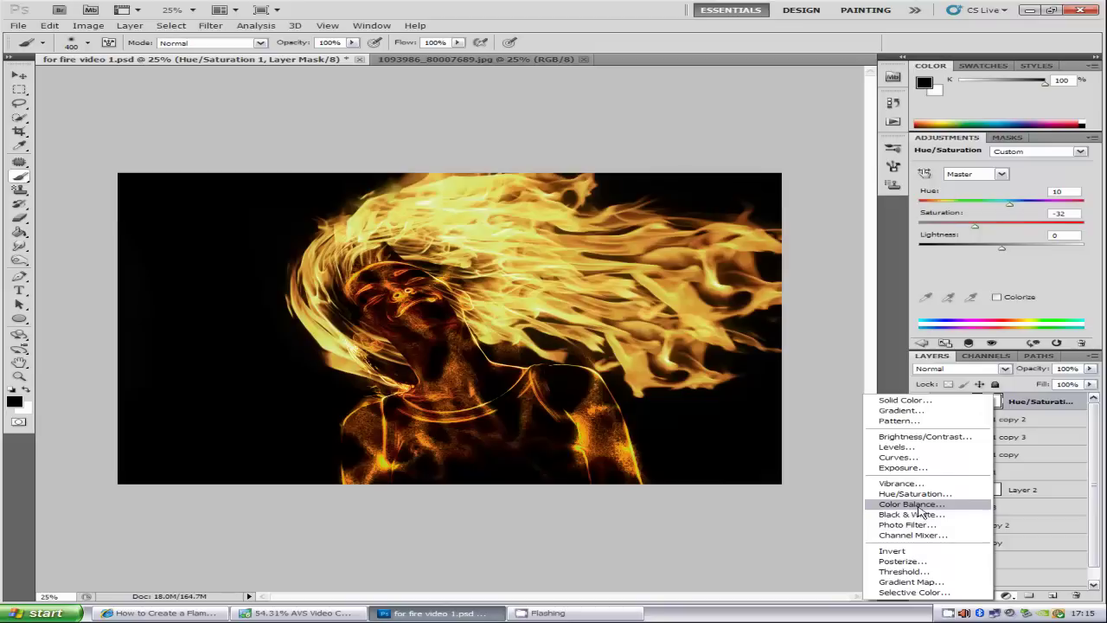
left_click(922, 436)
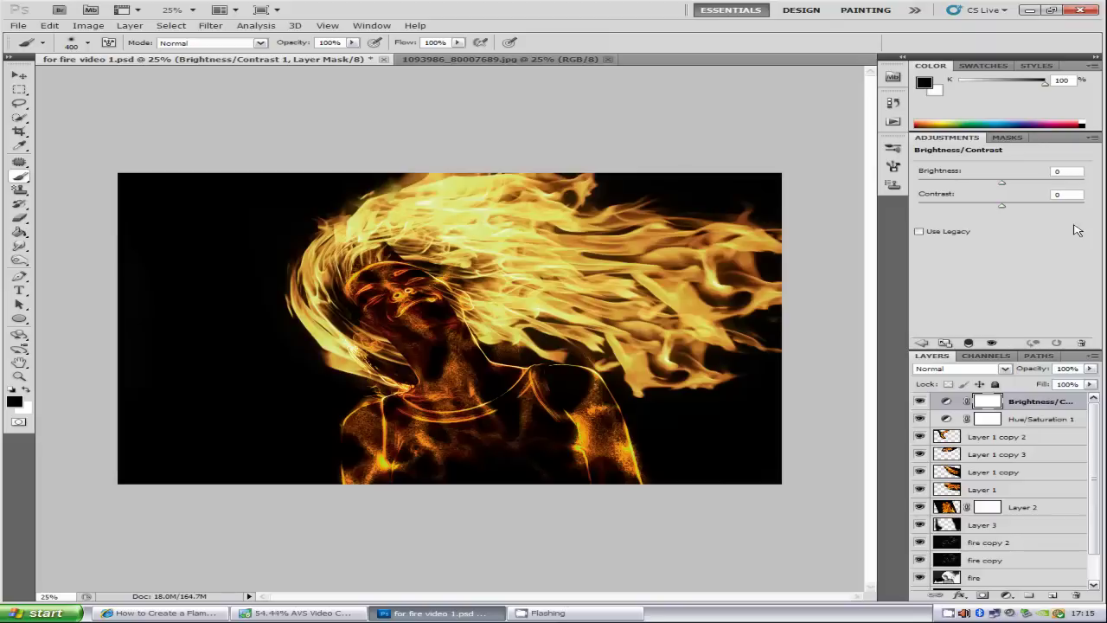
left_click(1061, 170)
double_click(1058, 170)
type("1")
key("Tab")
type("80")
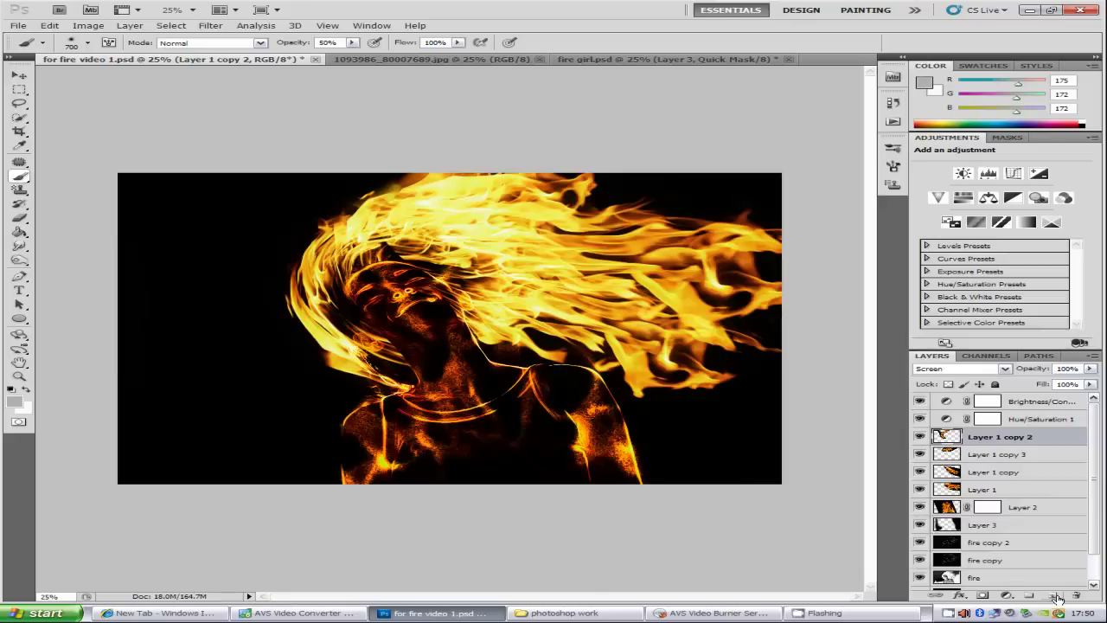
Add a new layer above Layer 1 copy 2 and set up a soft 45 px brush tip with 98% spacing.
left_click(1053, 596)
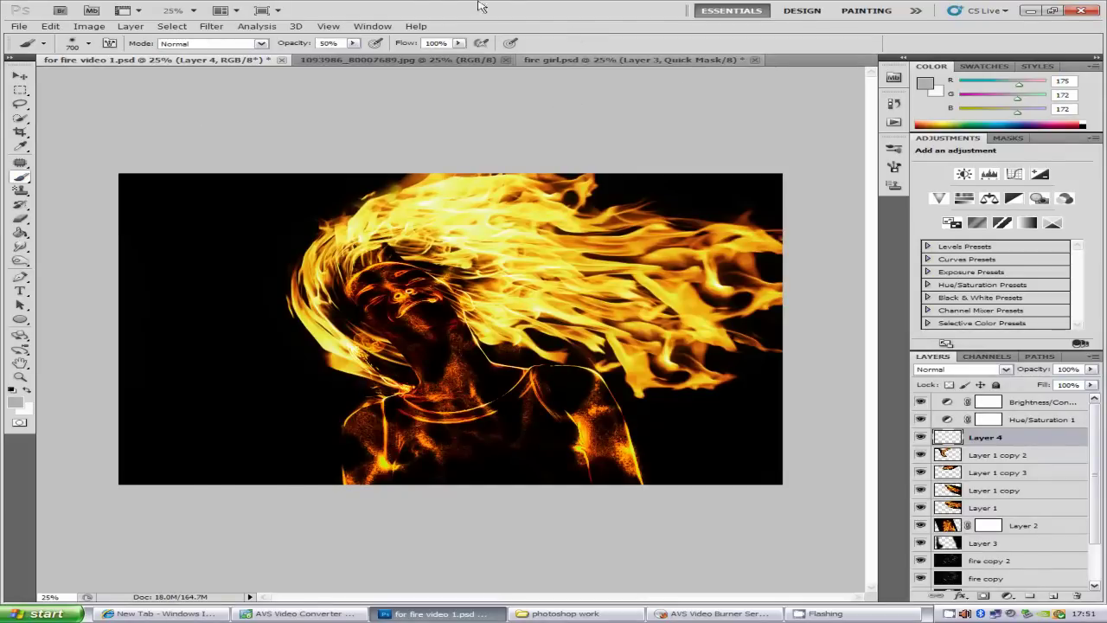
left_click(387, 28)
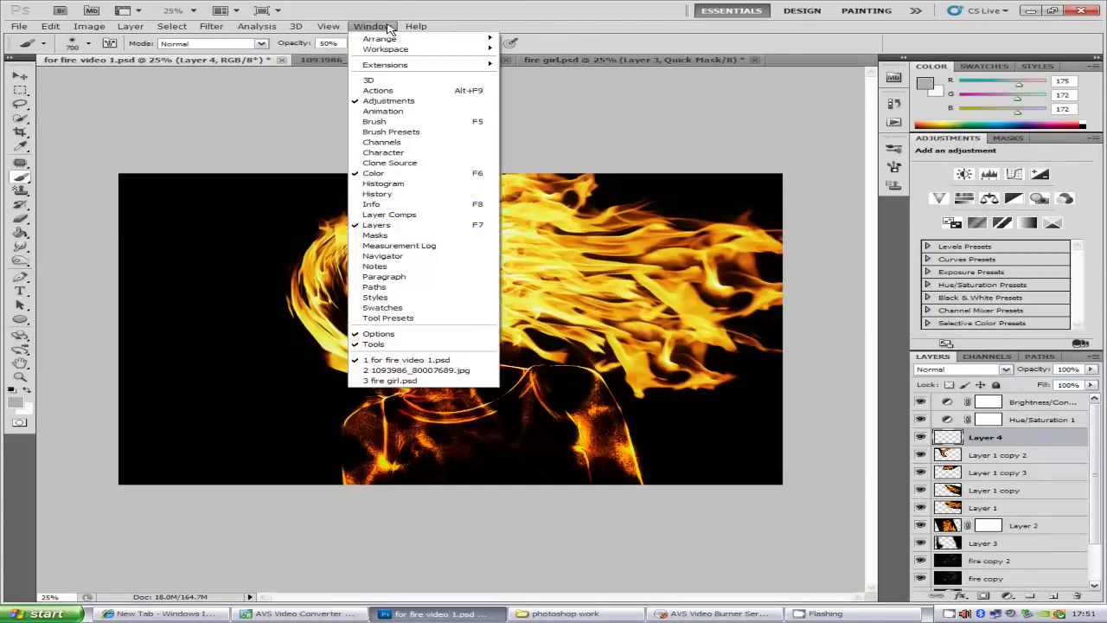
left_click(377, 121)
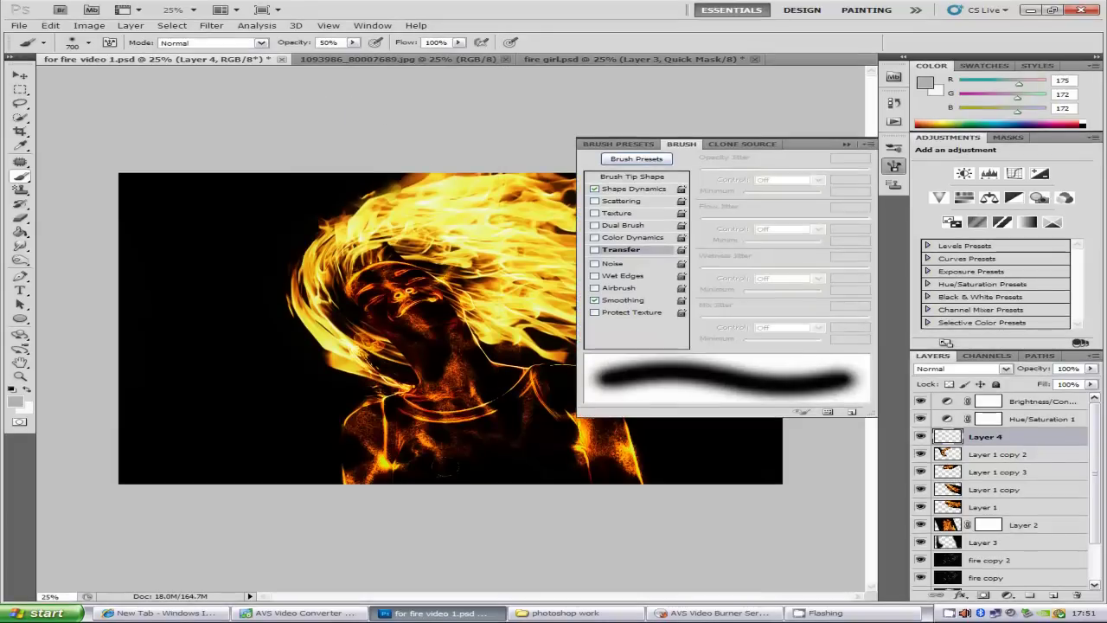
left_click(635, 178)
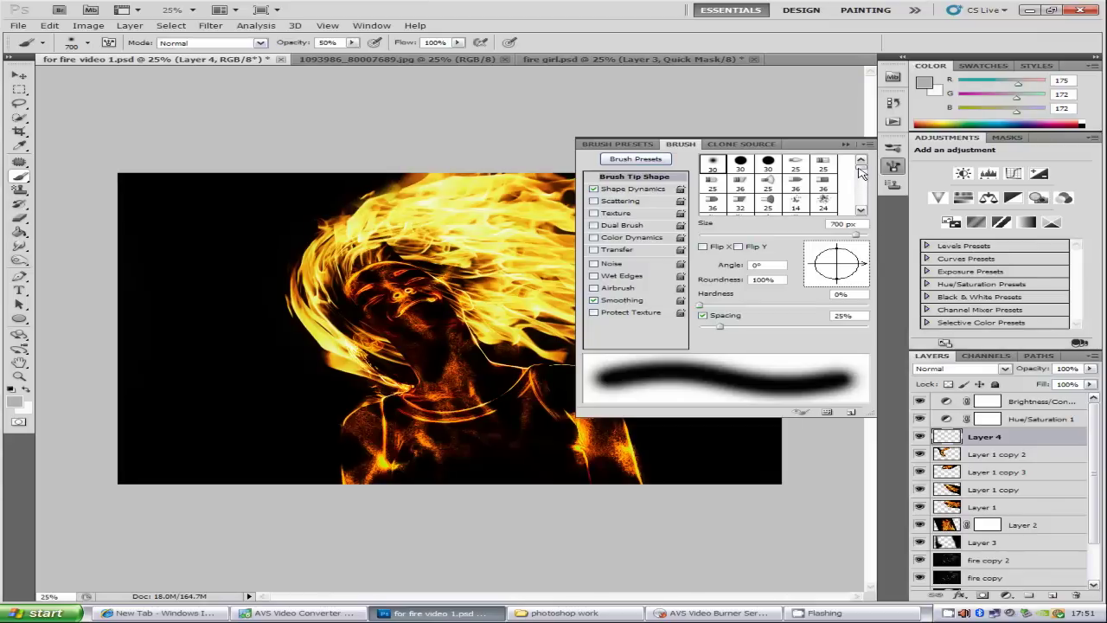
left_click(712, 163)
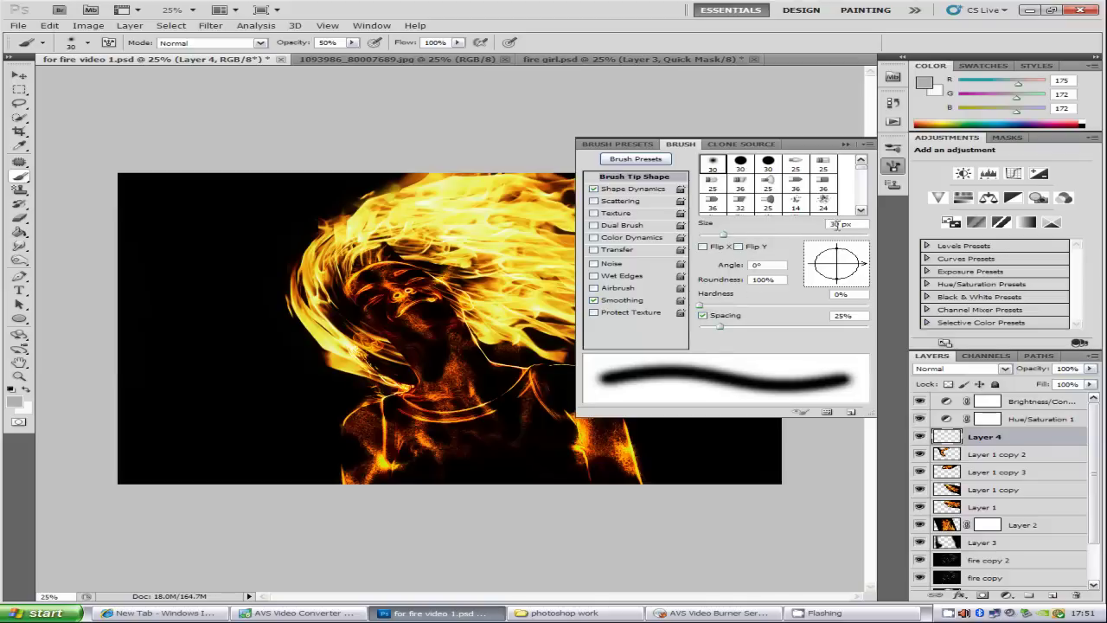
scroll(768, 185, "down", 2)
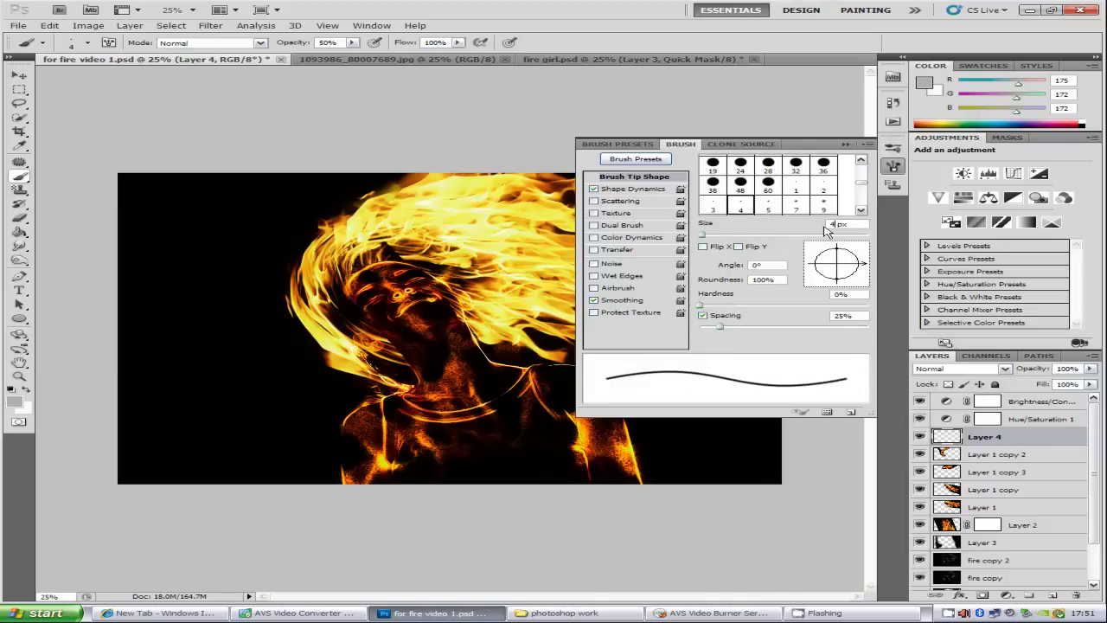
left_click(824, 165)
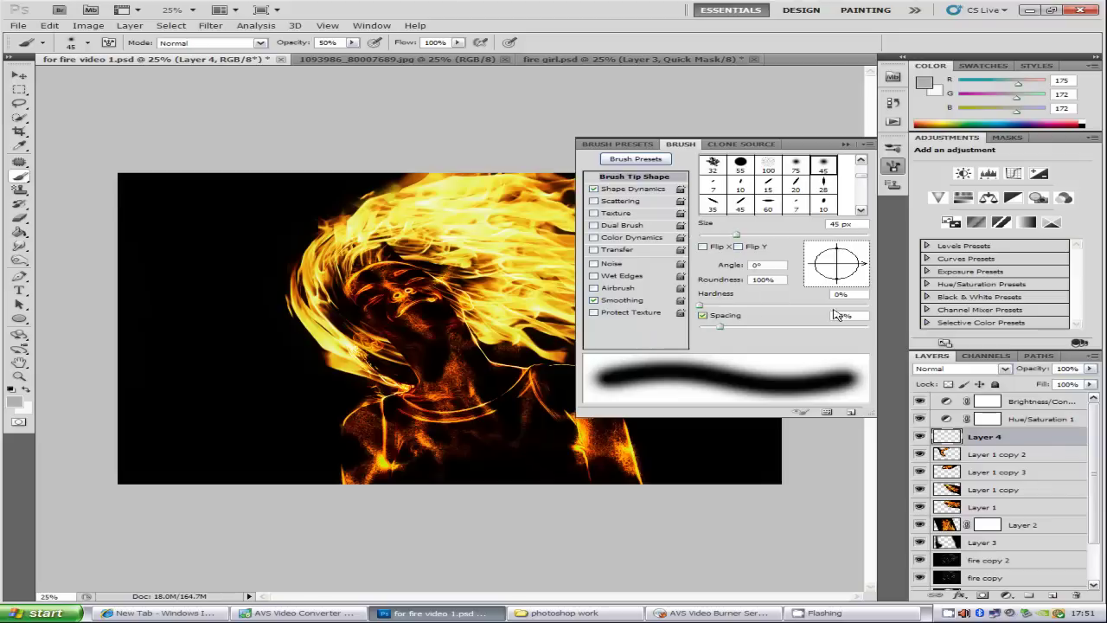
left_click(843, 315)
type("98")
key("Return")
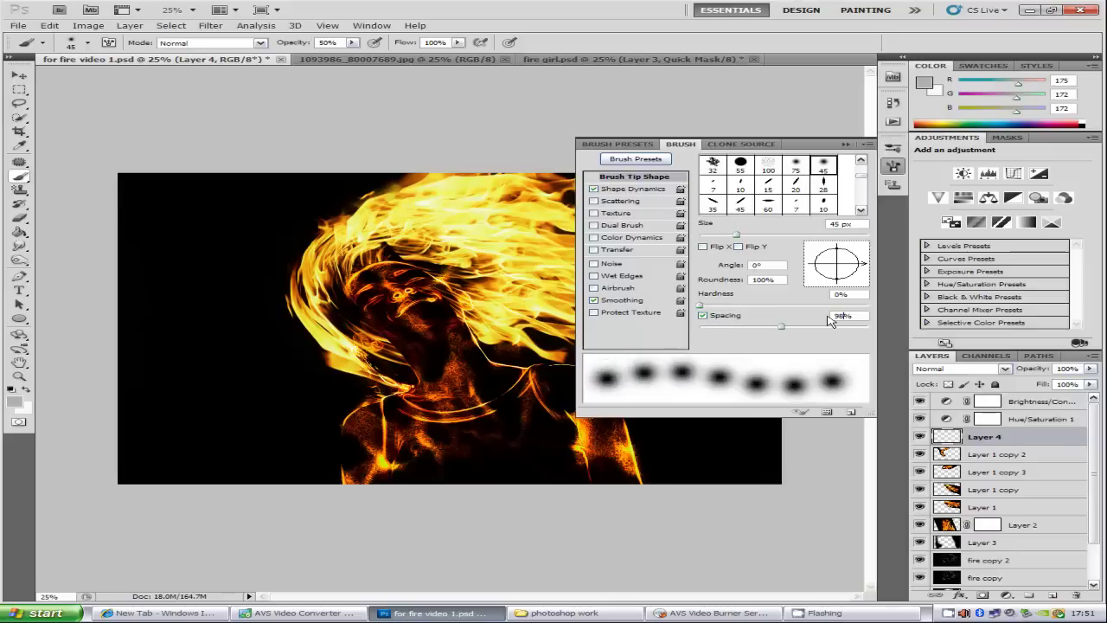
Set the brush's shape dynamics to 100% size jitter and 25% roundness jitter, with Flip X and Flip Y Jitter enabled.
left_click(635, 188)
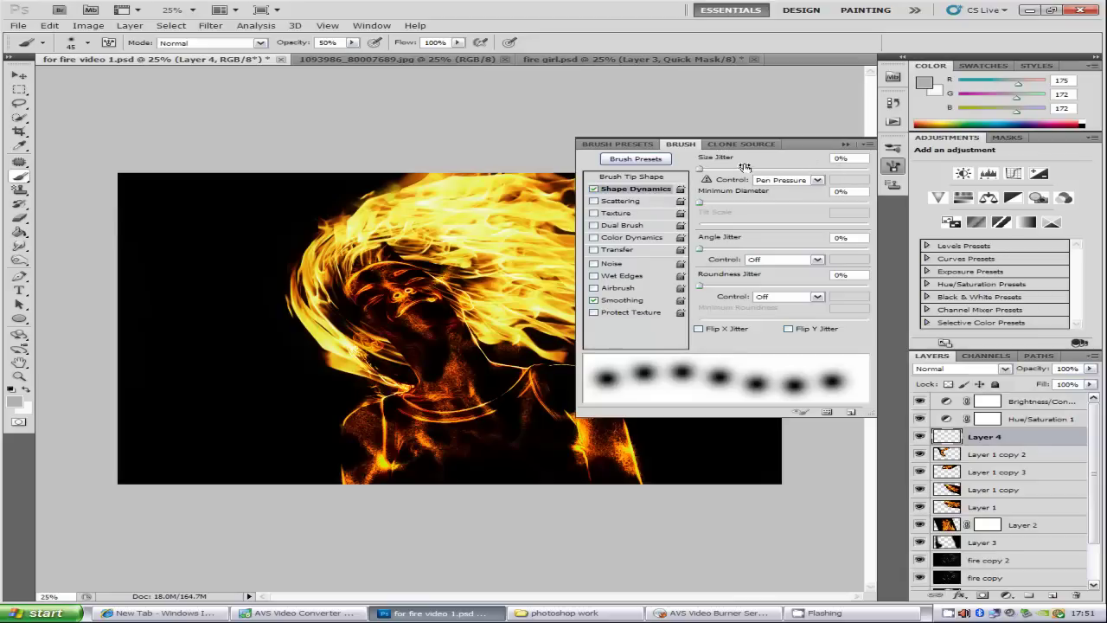
left_click_drag(701, 168, 878, 176)
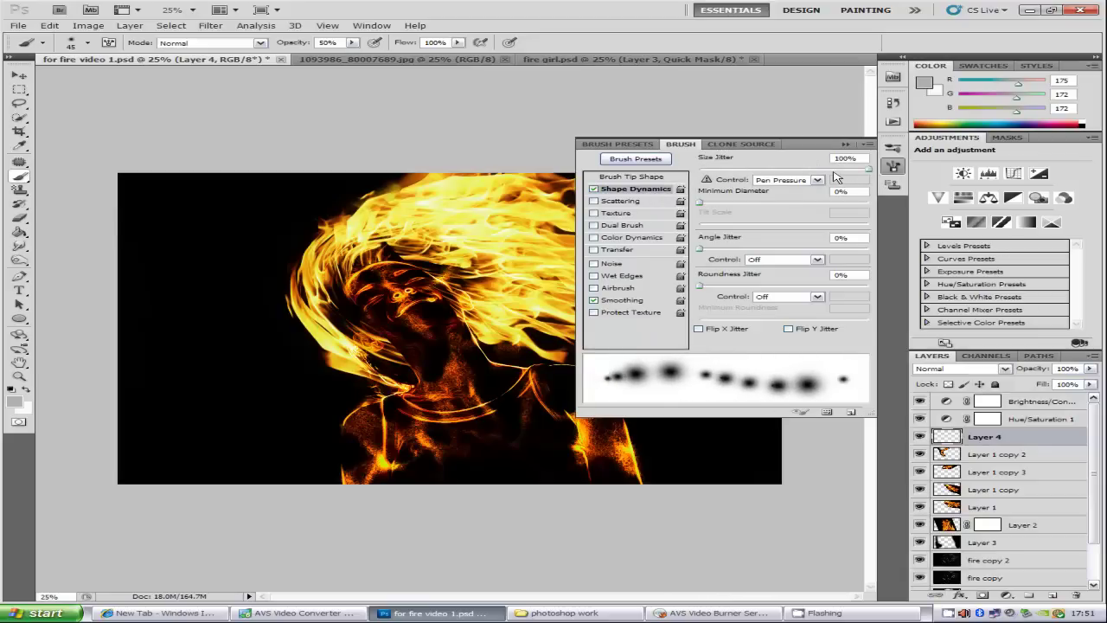
left_click(699, 329)
left_click(788, 329)
left_click(846, 275)
type("25")
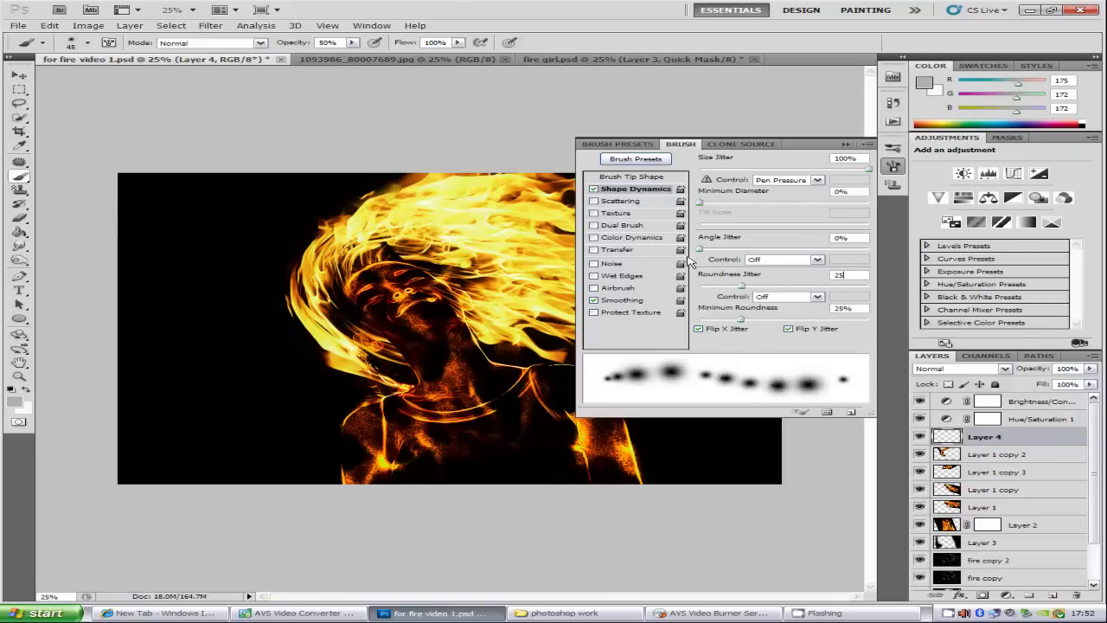
Enable brush scattering at 1000% on both axes with a count of 2, and Transfer with 100% opacity jitter.
left_click(640, 202)
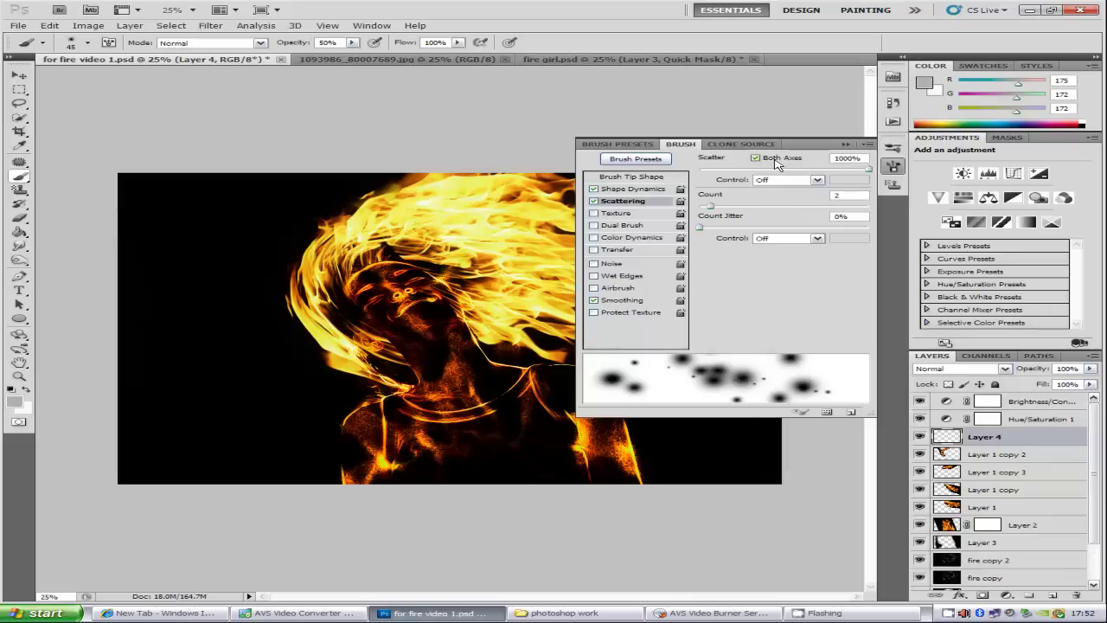
left_click(618, 249)
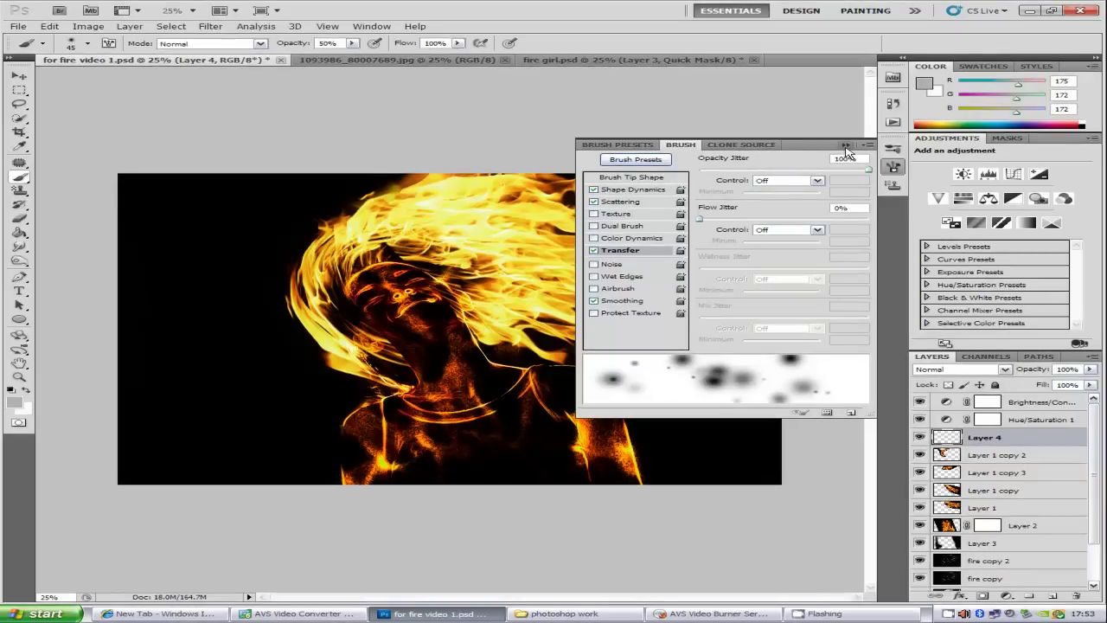
left_click(845, 145)
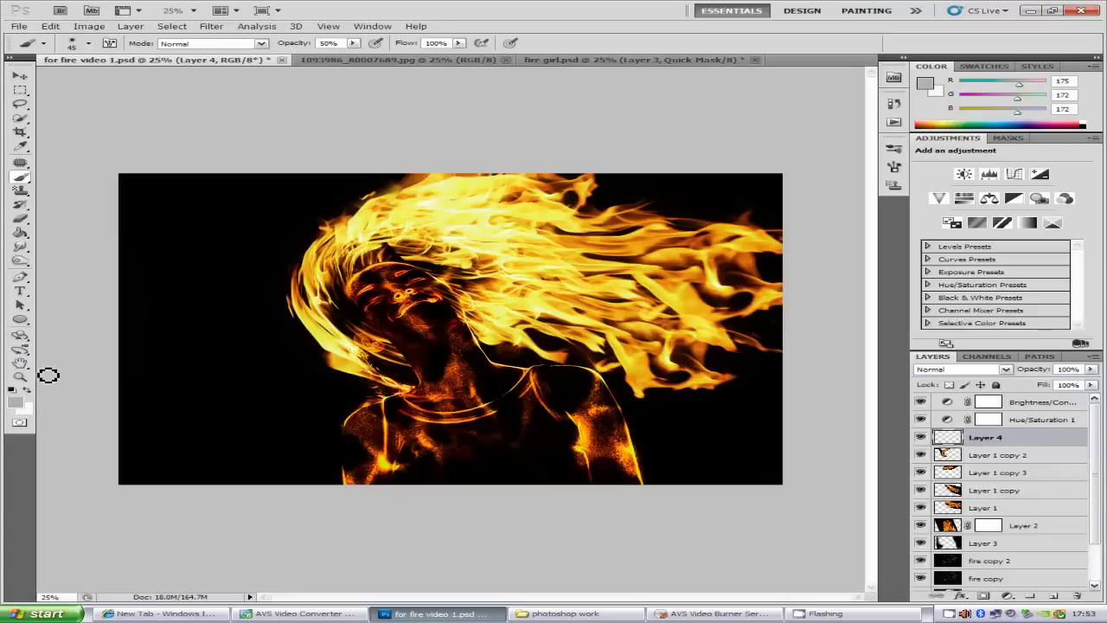
Set the foreground colour to gray with RGB 175, 174, 174 and enlarge the brush to 150 px.
left_click(15, 402)
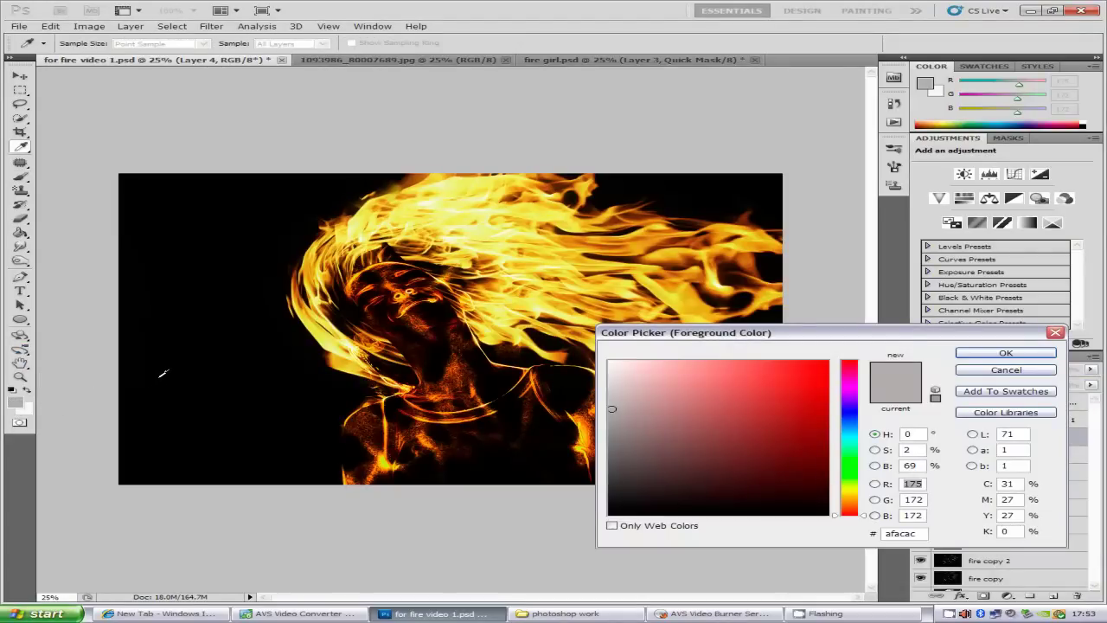
left_click(609, 408)
key("Return")
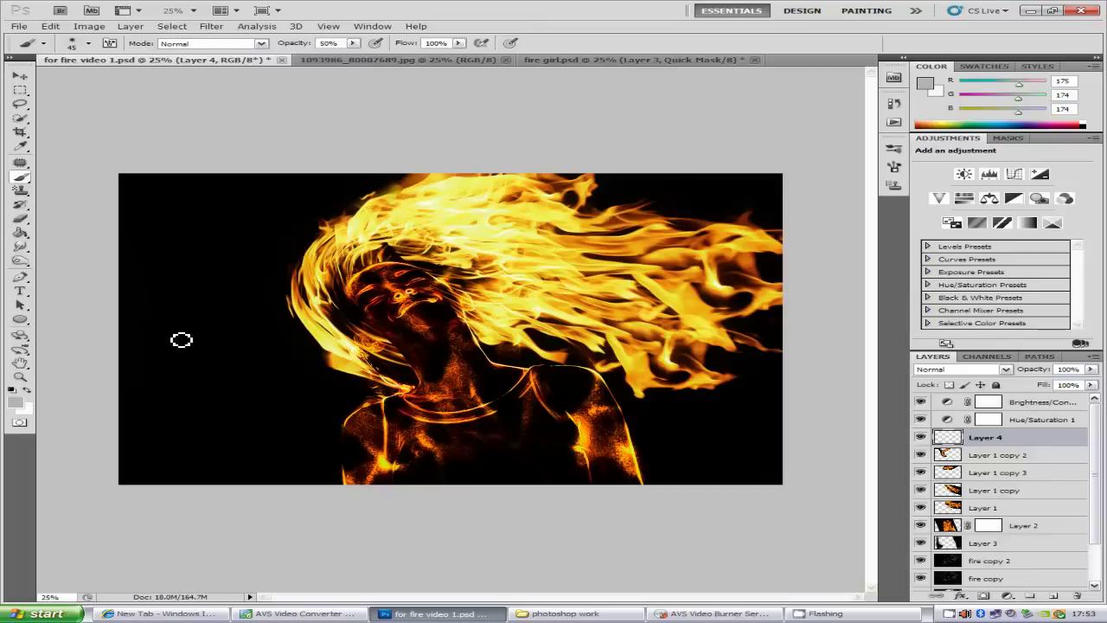
key("bracketright")
key("bracketright")
left_click(89, 44)
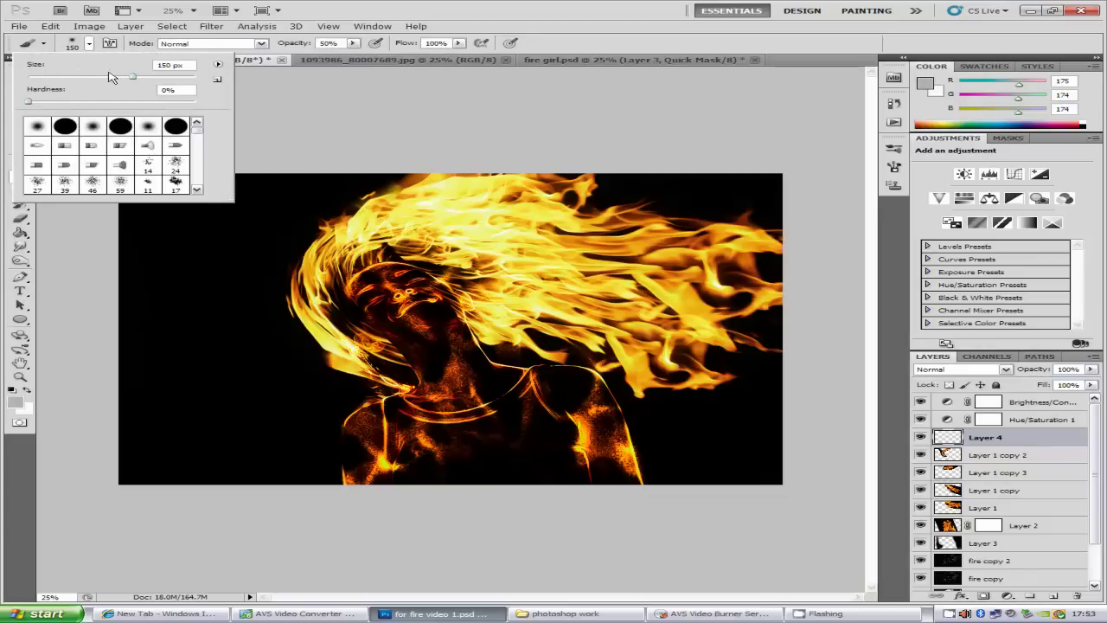
left_click(89, 46)
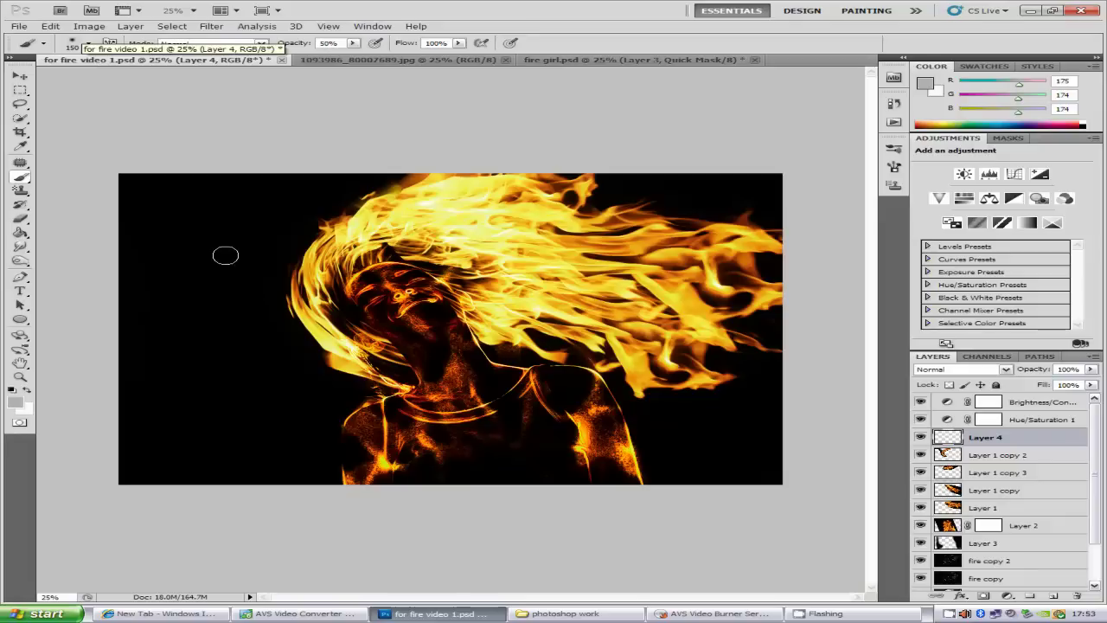
Dab faint gray particles on Layer 4 across the dark background in front of the woman's face with the 150 px brush.
left_click(221, 370)
left_click(149, 244)
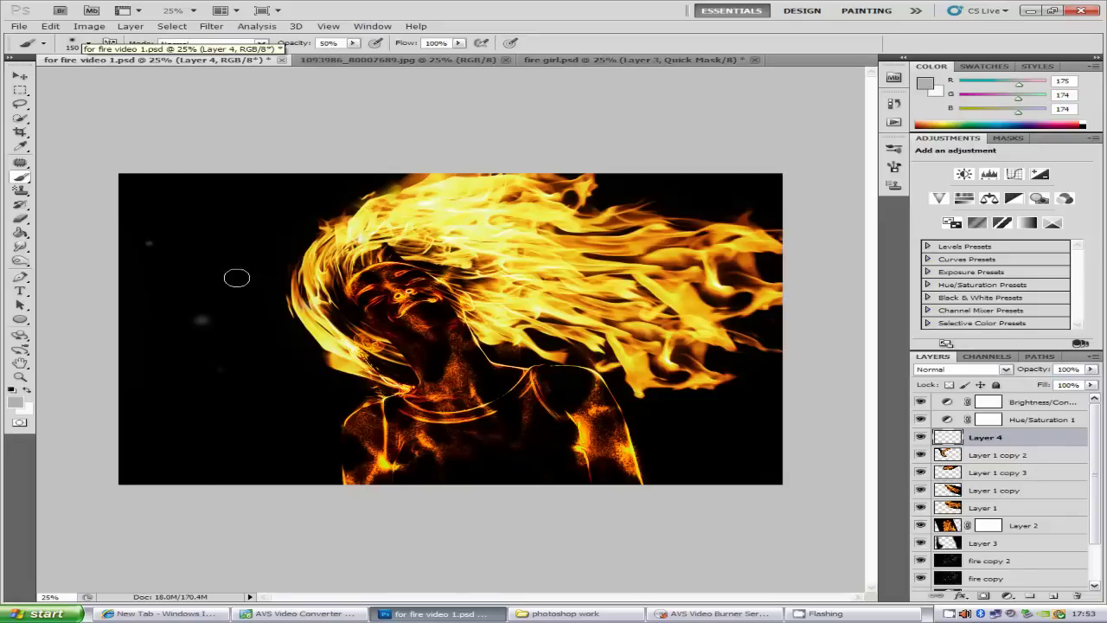
left_click(201, 320)
left_click(257, 198)
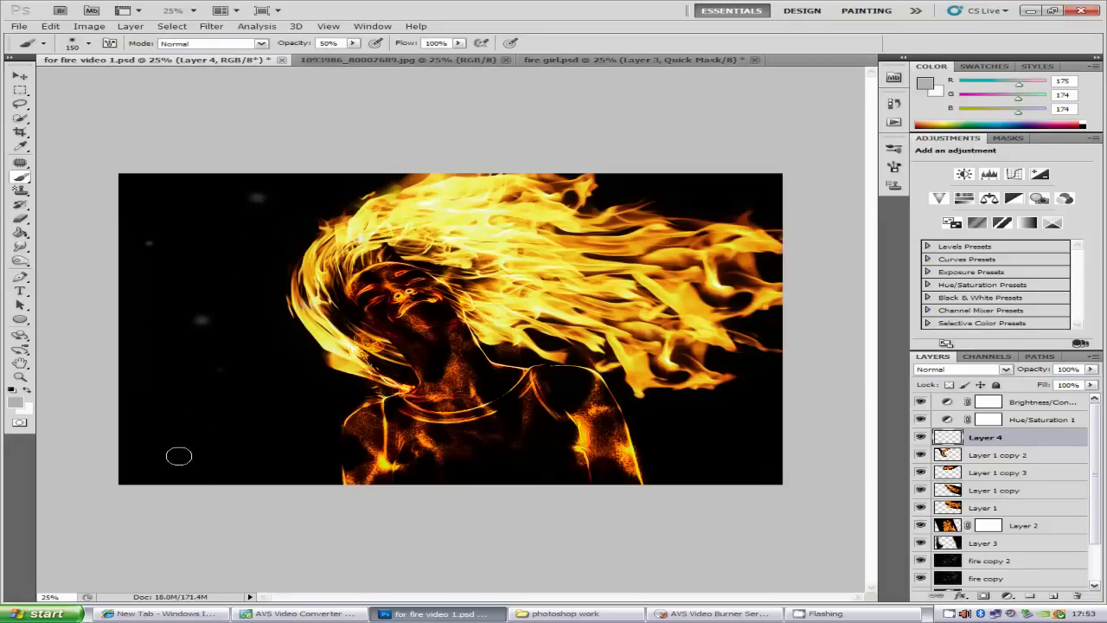
left_click(195, 429)
left_click(203, 350)
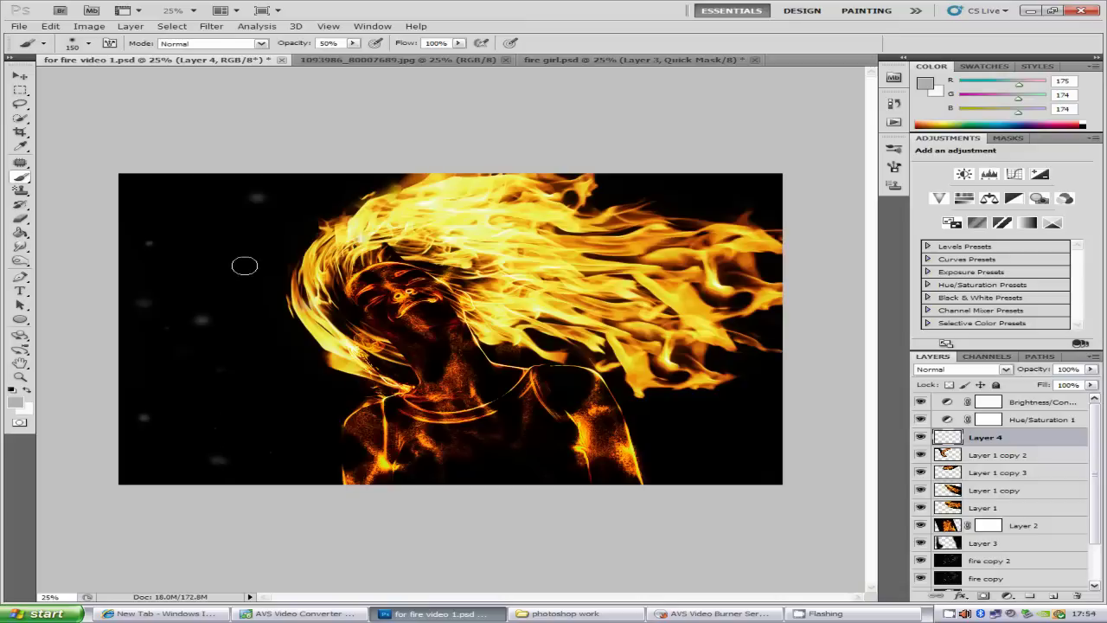
left_click(247, 249)
Enlarge the brush to 300 px and dab bigger gray particles over the dark background on both sides of the woman.
key("bracketright")
key("bracketright")
key("bracketright")
key("bracketright")
left_click(239, 382)
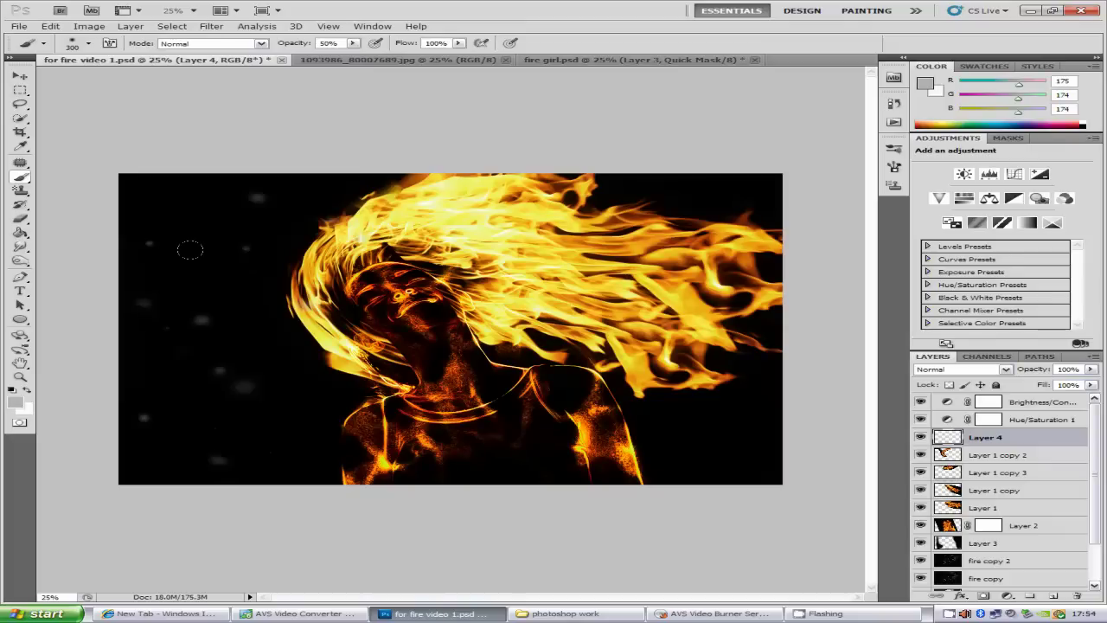
left_click(183, 247)
left_click(740, 395)
left_click(624, 181)
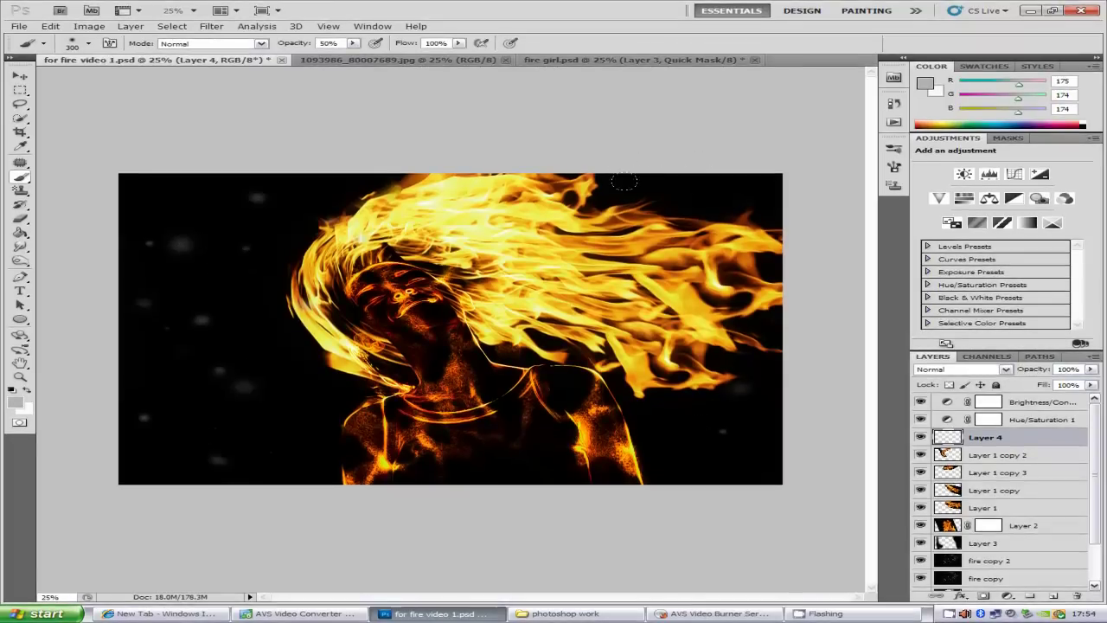
left_click(706, 296)
left_click(641, 187)
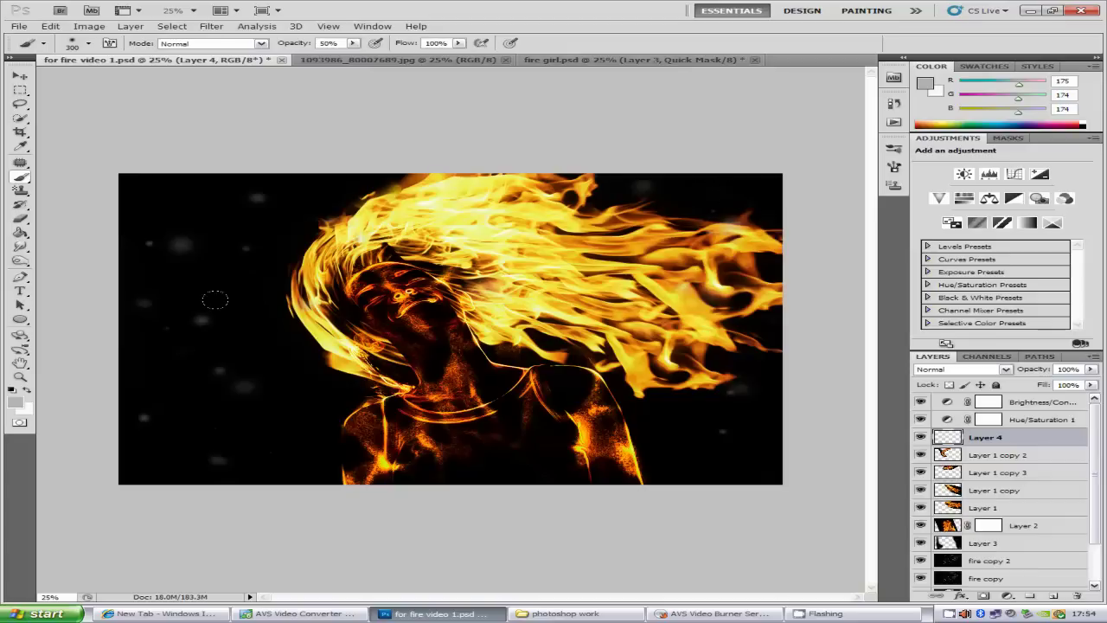
Dab a few more large gray particles on Layer 4 in front of the hair and in the background's lower area.
left_click(288, 278)
left_click(251, 462)
left_click(242, 245)
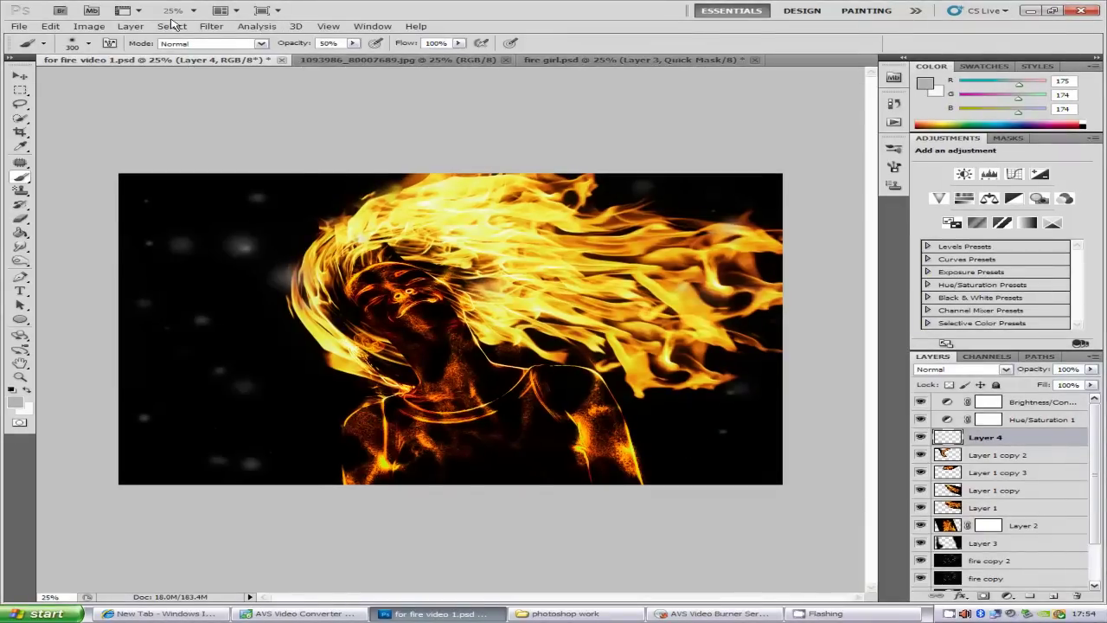
Start a Color Balance adjustment on Layer 4 and set the shadows' color levels to +100, -40 and -100.
left_click(89, 26)
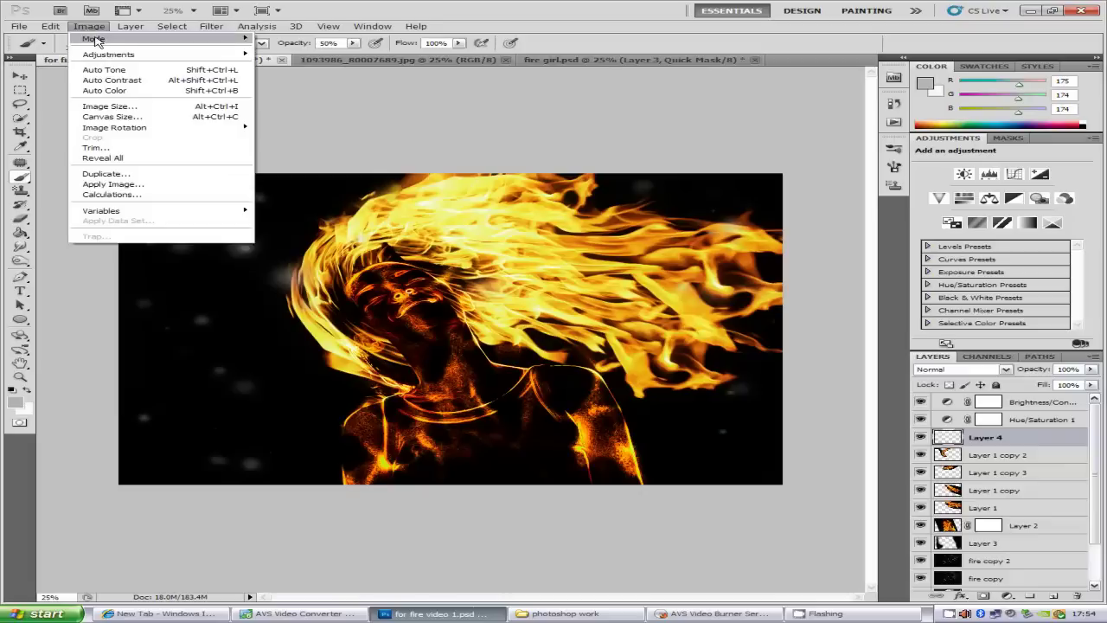
mouse_move(126, 61)
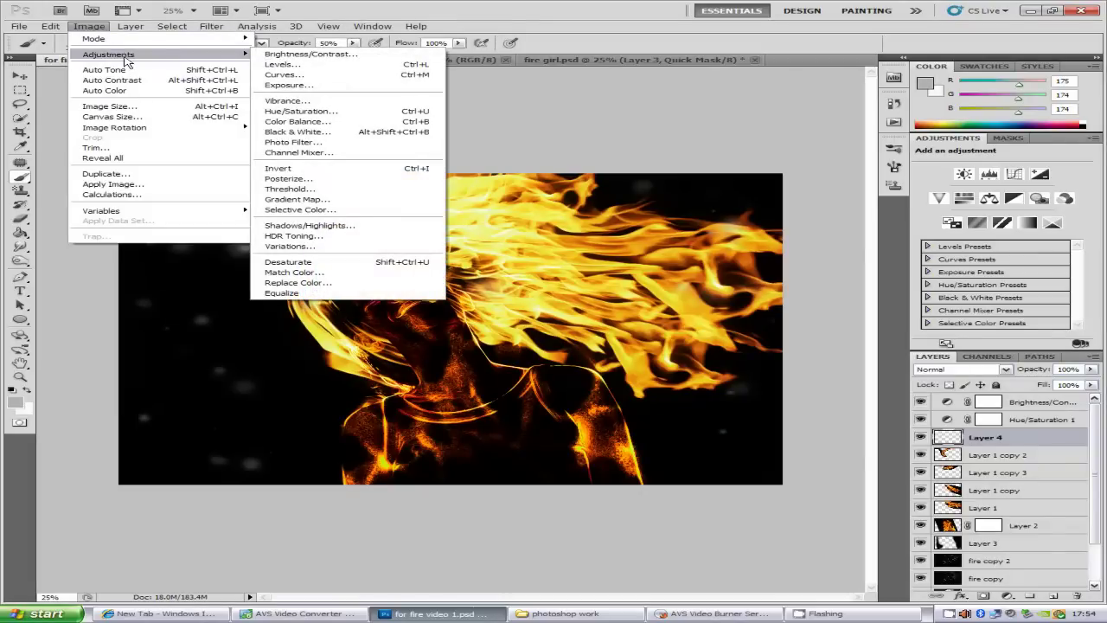
left_click(337, 121)
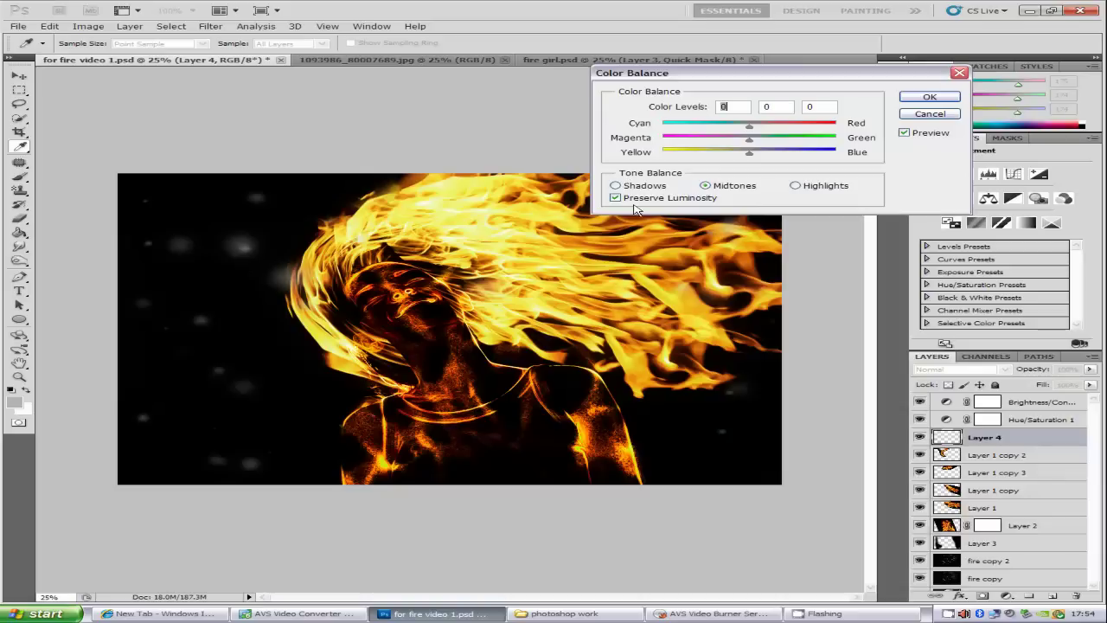
left_click(615, 186)
left_click(746, 106)
type("+100")
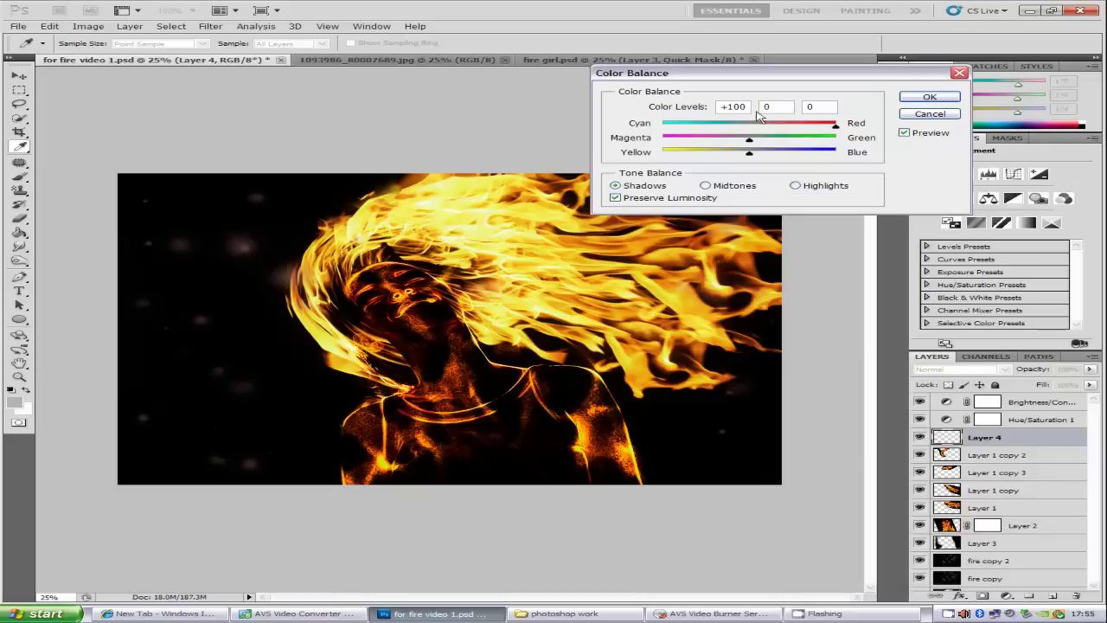
key("Tab")
type("-40")
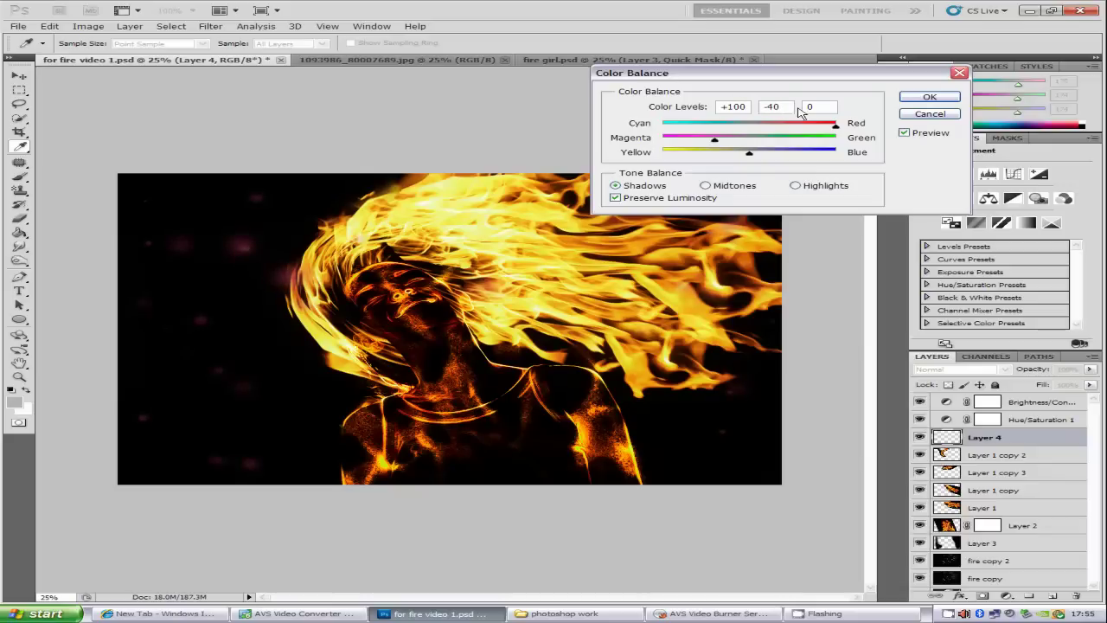
key("Tab")
type("-100")
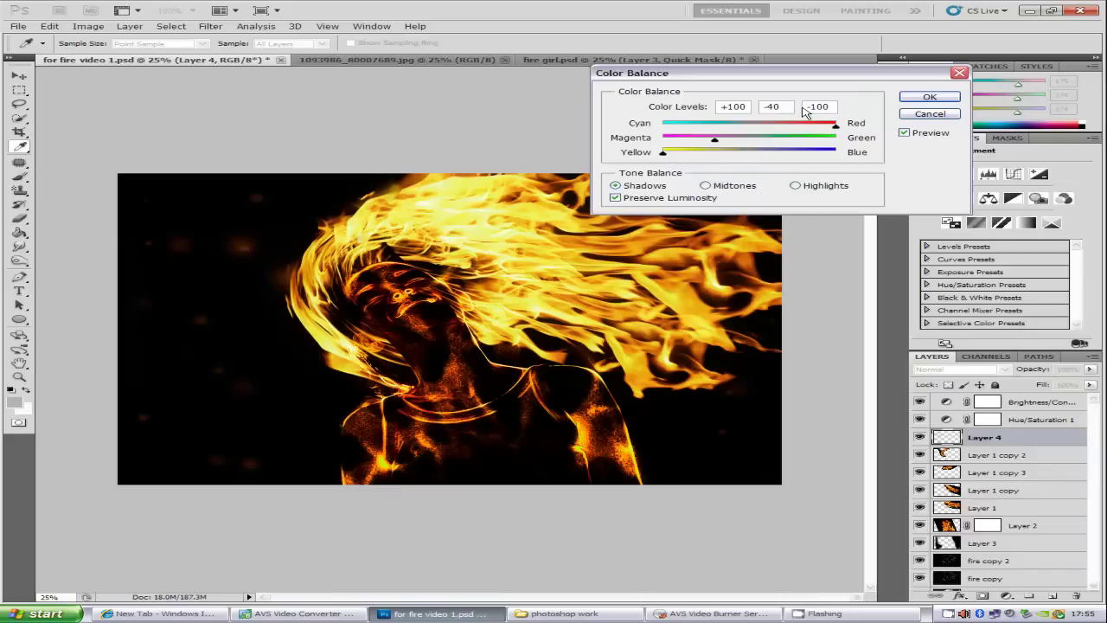
Set the midtones' color levels for the Layer 4 particles to +99, -12 and -100.
left_click(706, 186)
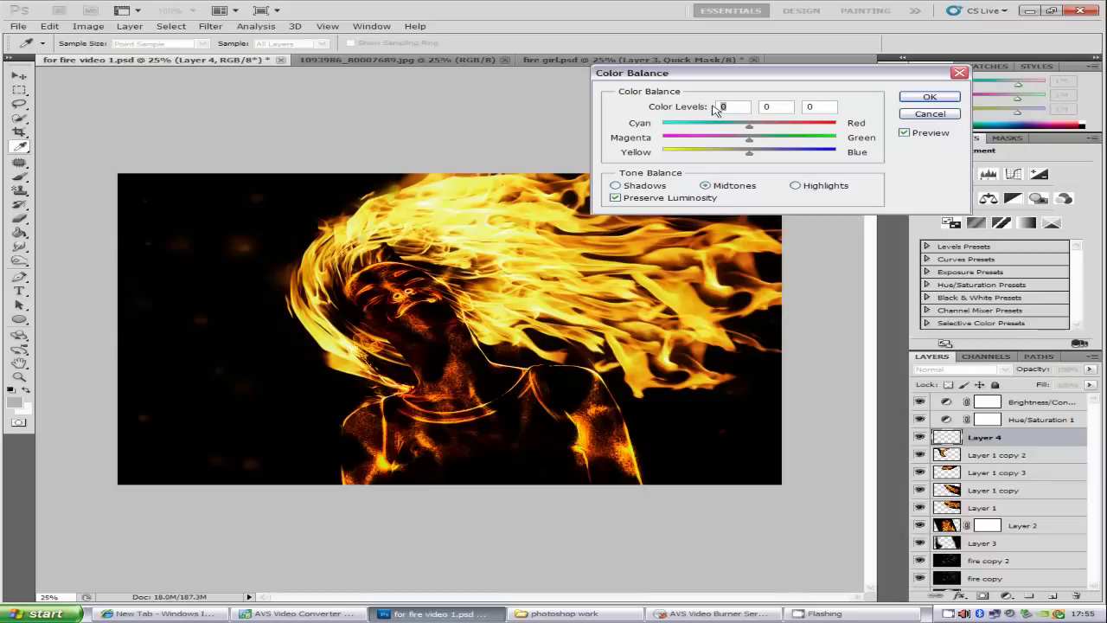
double_click(727, 106)
type("99")
type("-12")
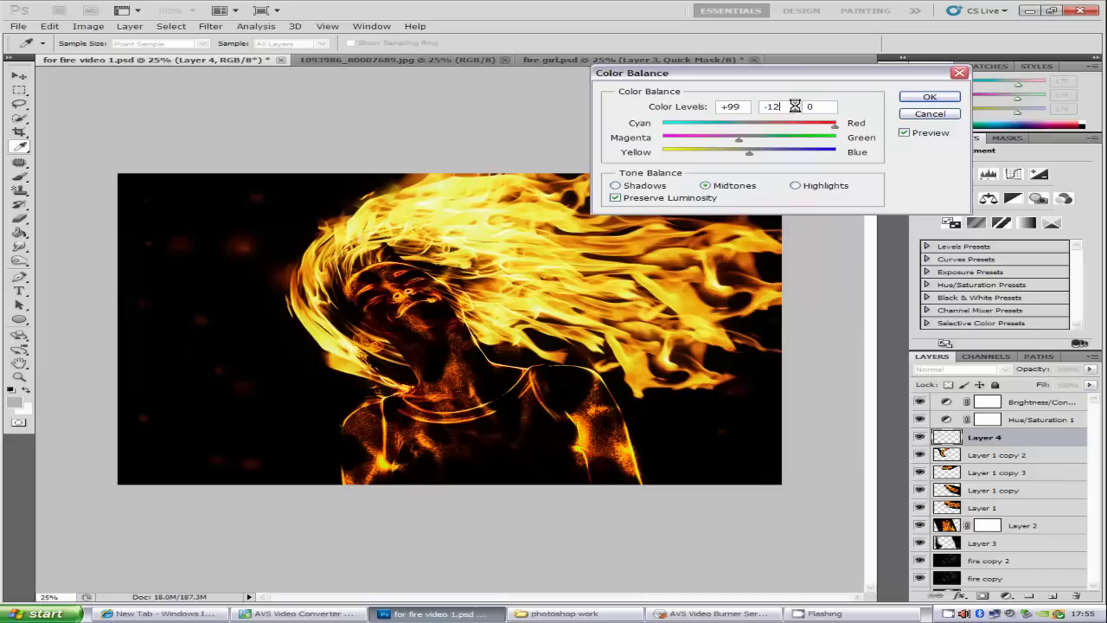
key("Tab")
key("BackSpace")
type("-100")
Set the highlights' color levels for the Layer 4 particles to +100, +3 and -44, and apply the Color Balance.
left_click(796, 186)
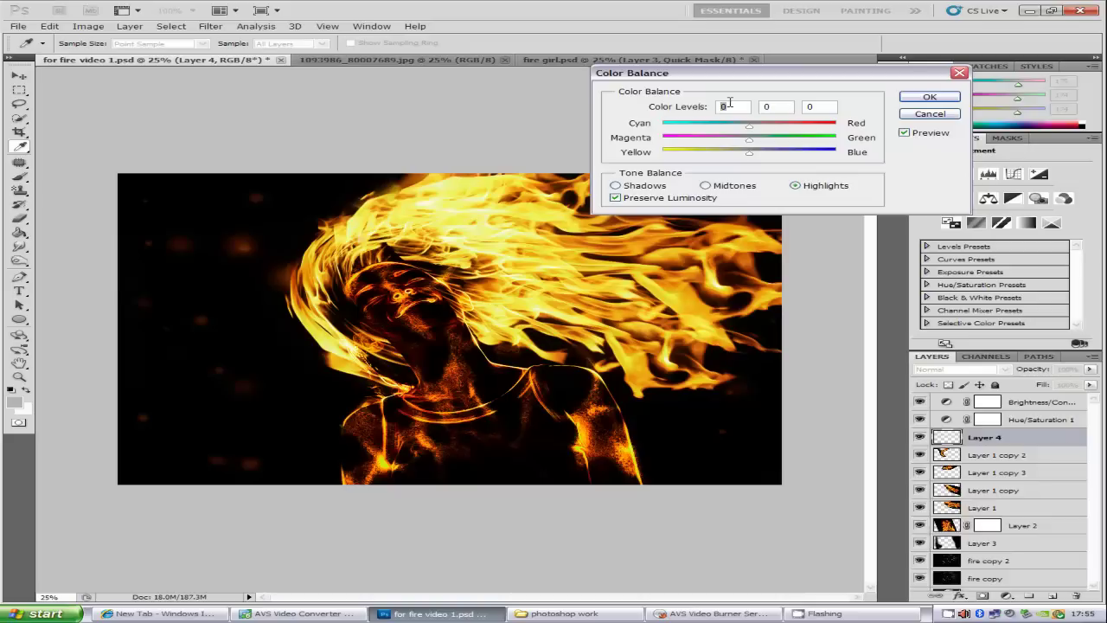
type("100")
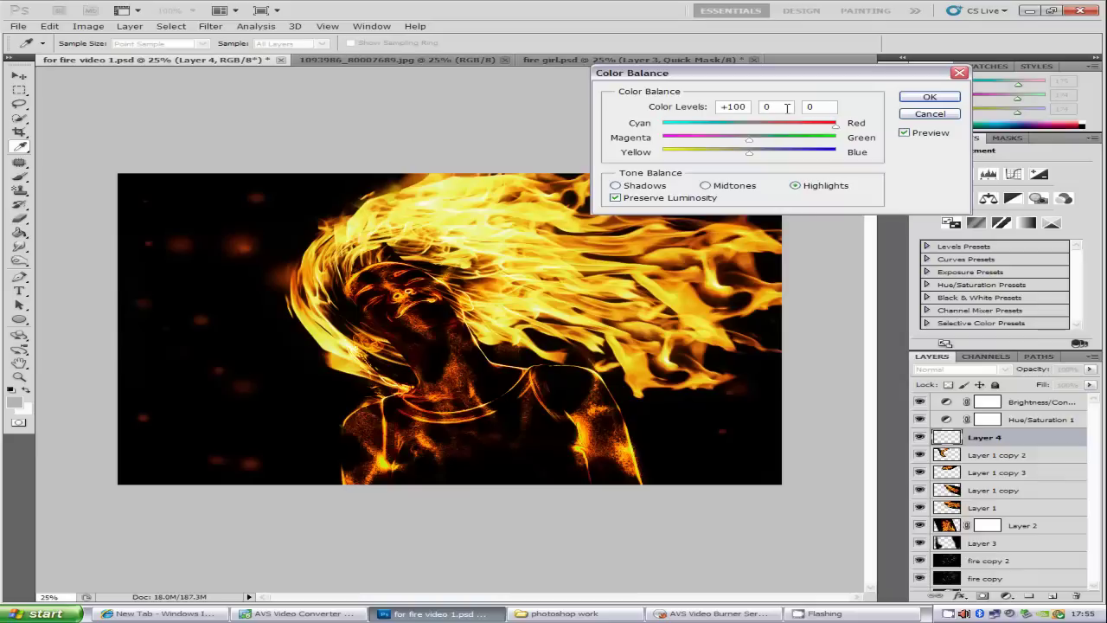
left_click(785, 106)
left_click_drag(782, 106, 759, 107)
type("+3")
left_click(806, 106)
type("-4")
left_click(655, 186)
left_click(731, 186)
left_click(818, 190)
left_click(818, 106)
type("4")
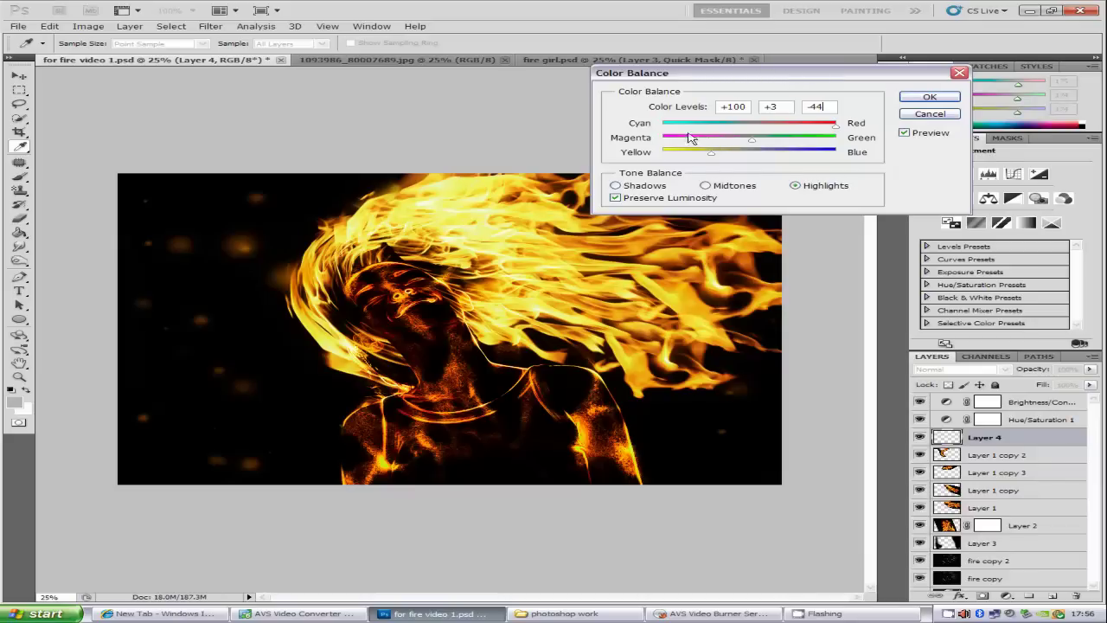
left_click(928, 97)
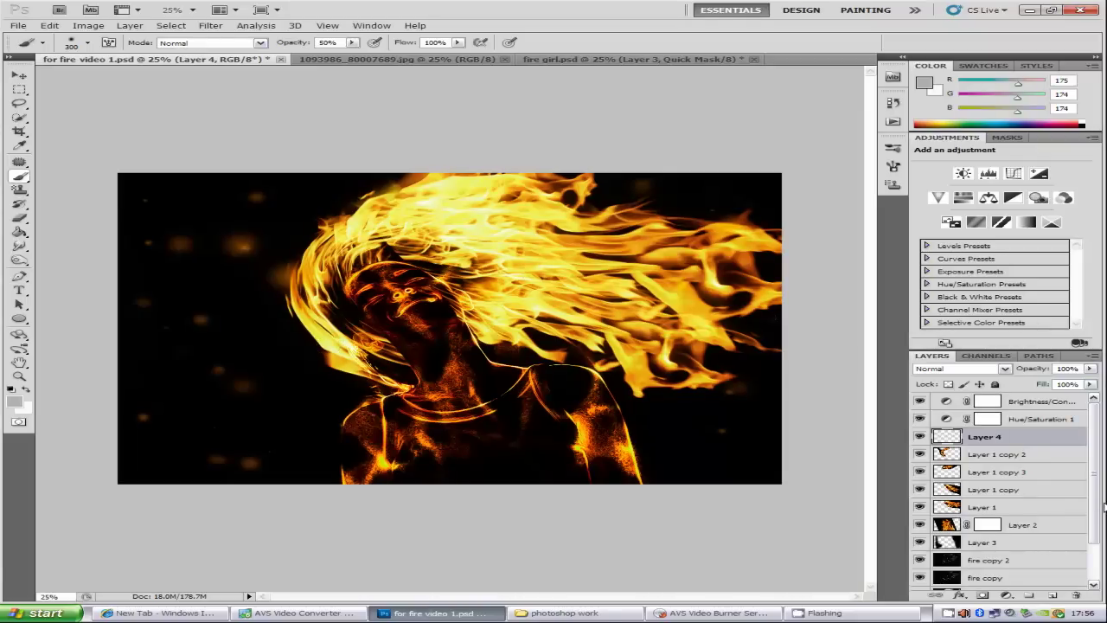
Add a new layer above Layer 4 and set up a soft round brush at 500 px.
left_click(1053, 598)
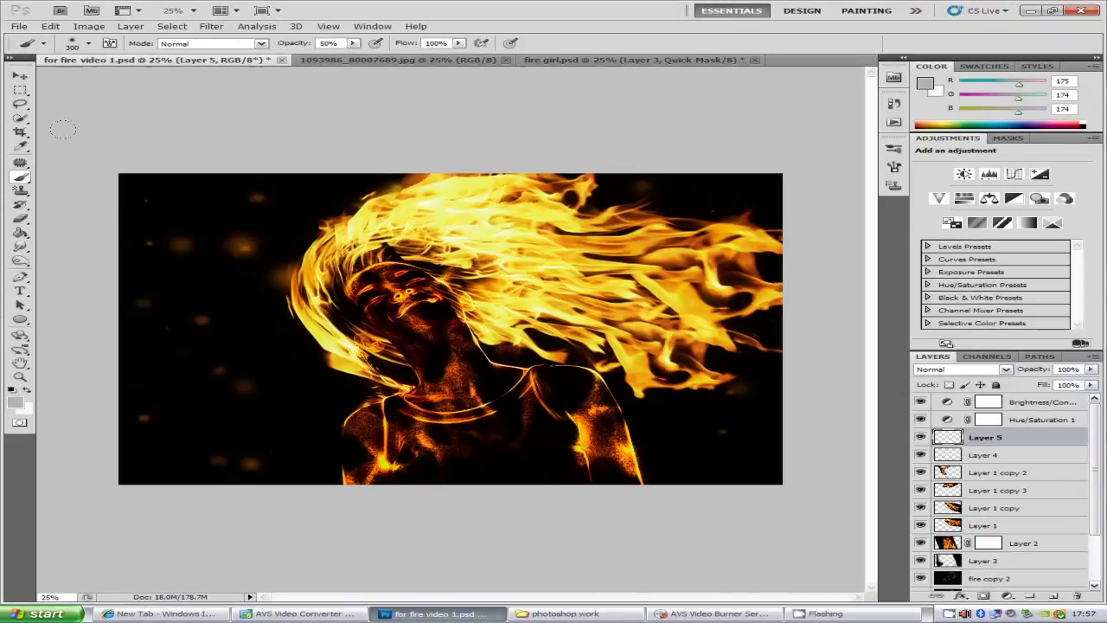
left_click(88, 43)
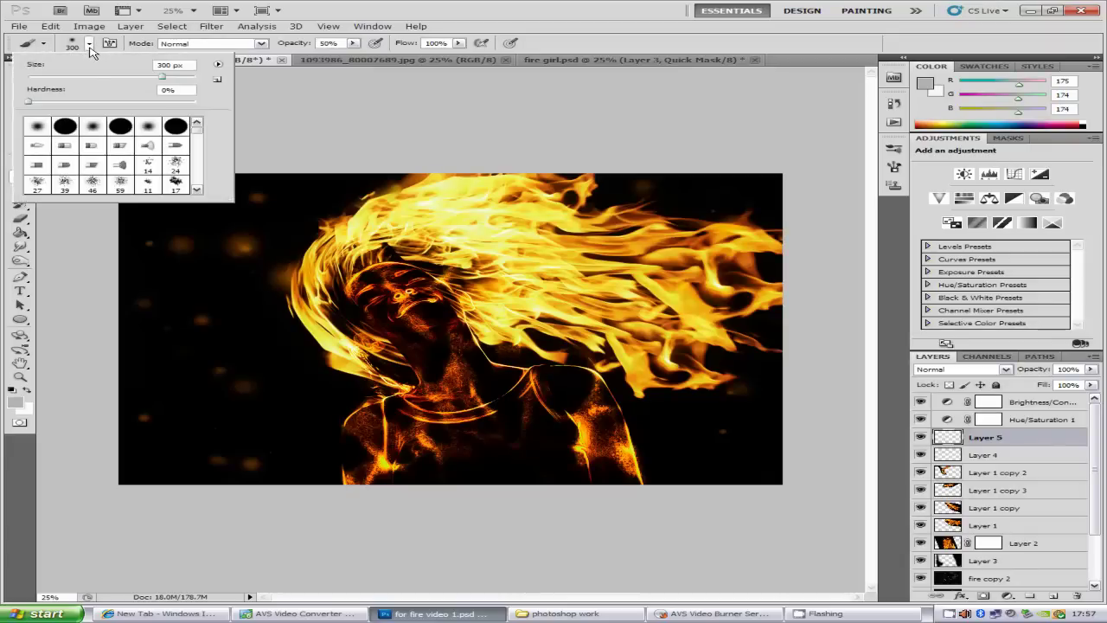
left_click(95, 129)
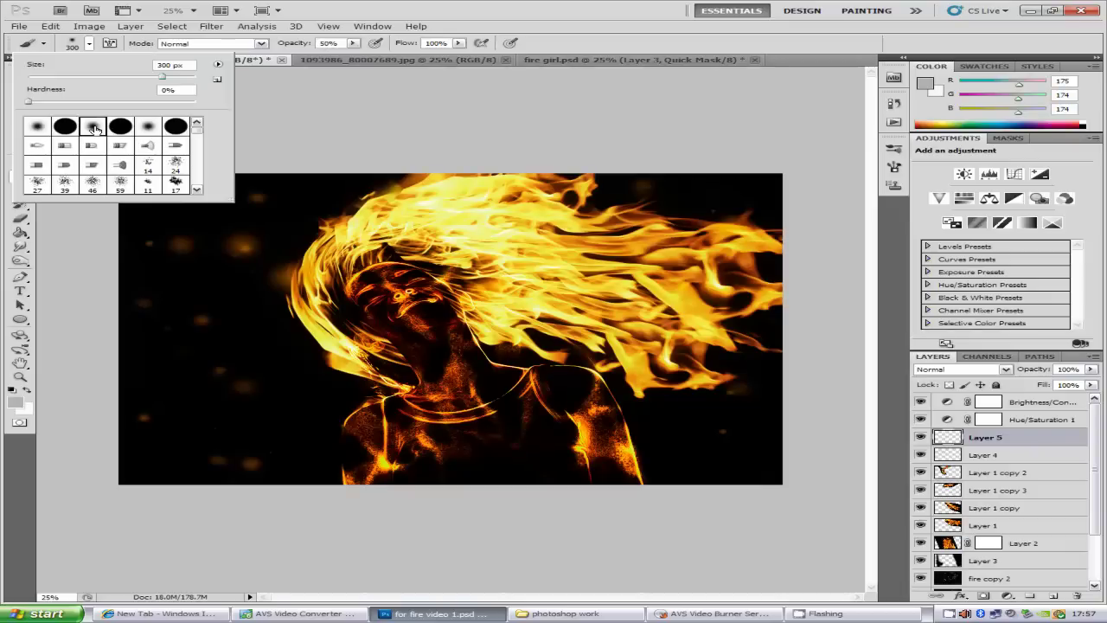
key("Return")
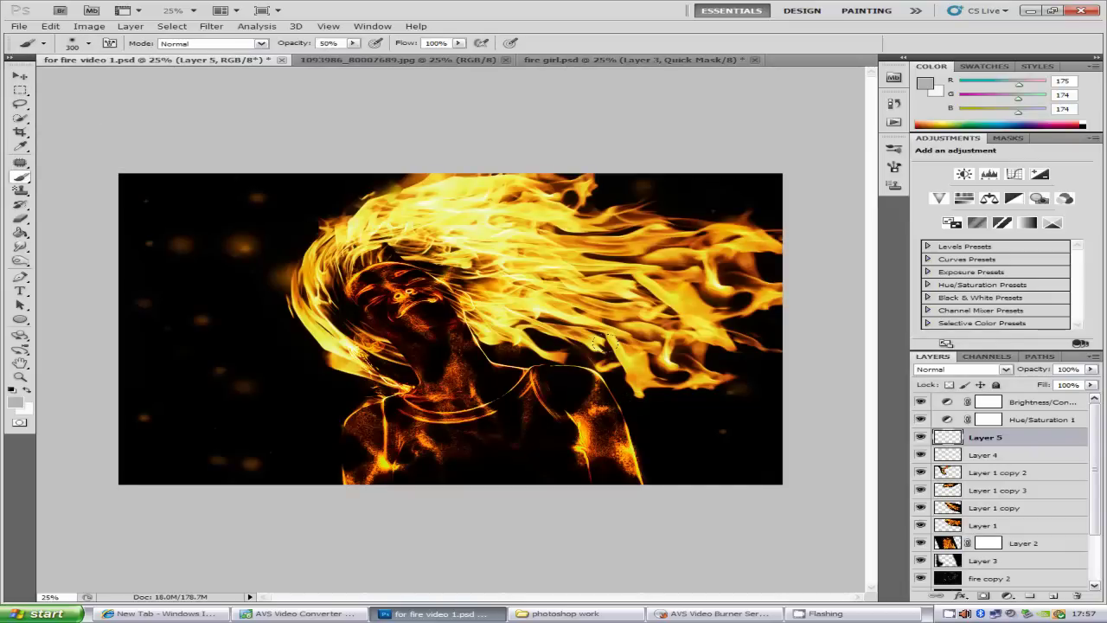
key("bracketright")
key("bracketright")
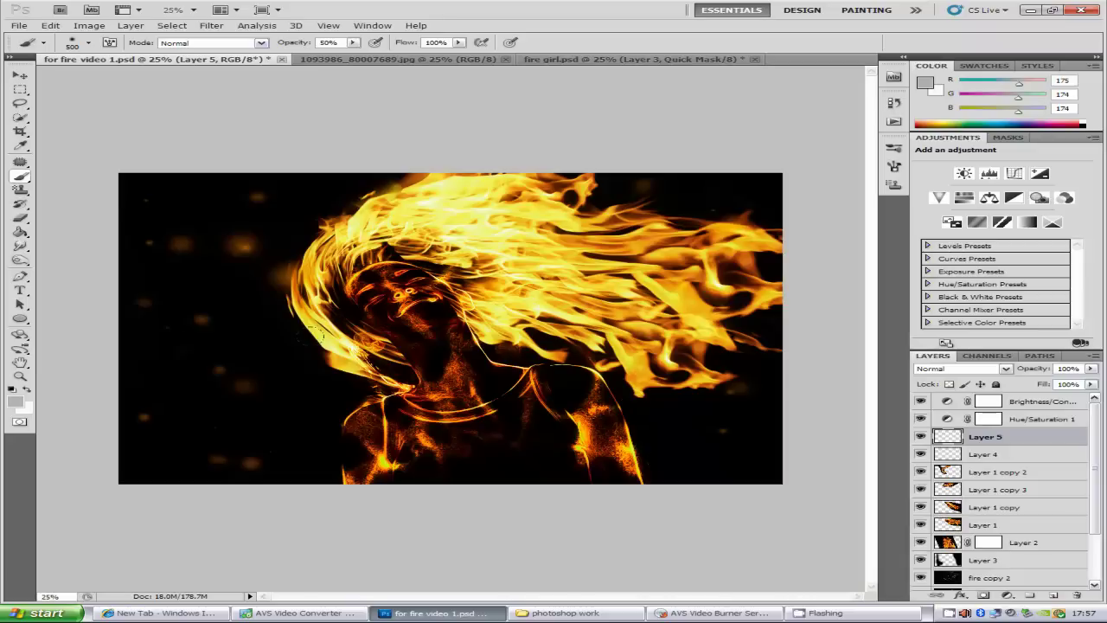
Paint a soft gray glow on Layer 5 beside the neck and above the shoulder under the hair, and set its blend mode to Screen.
left_click_drag(368, 345, 404, 389)
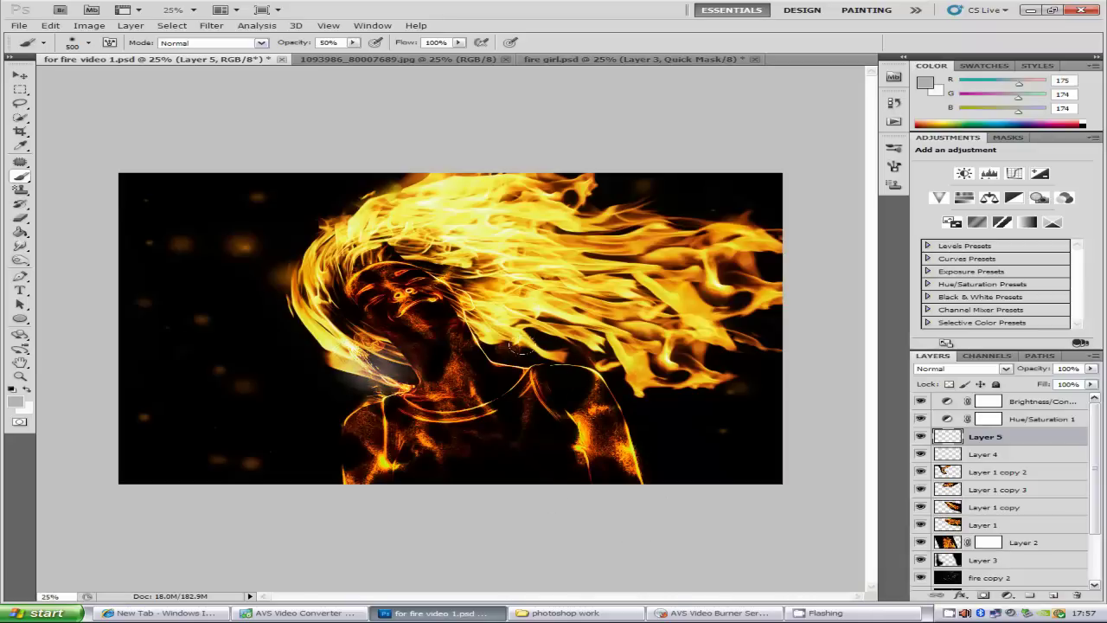
left_click_drag(504, 333, 640, 394)
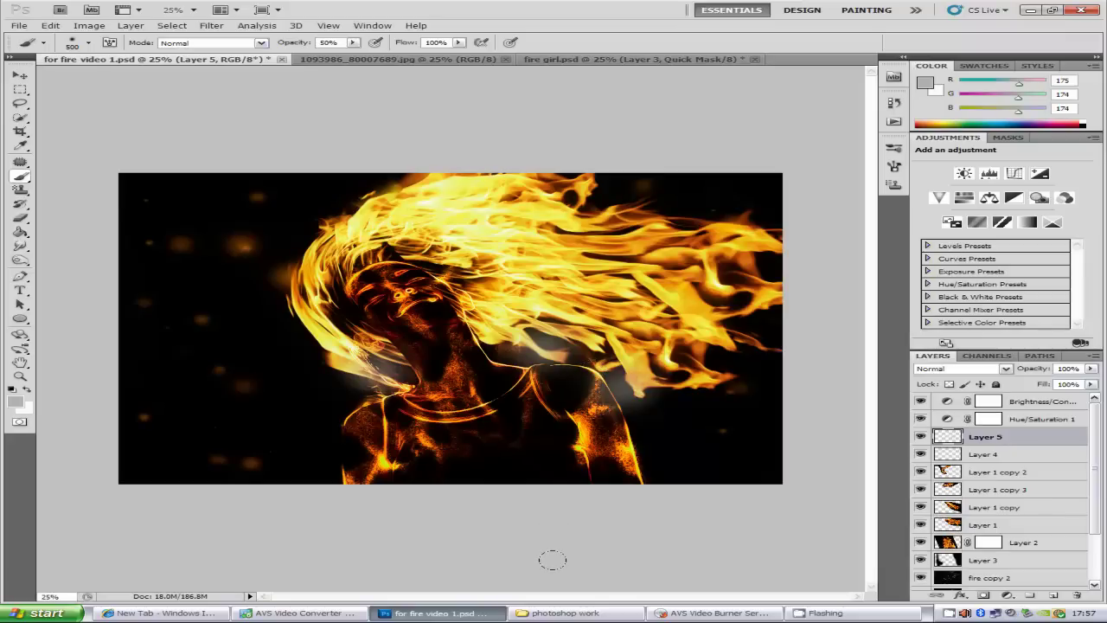
left_click_drag(561, 350, 616, 388)
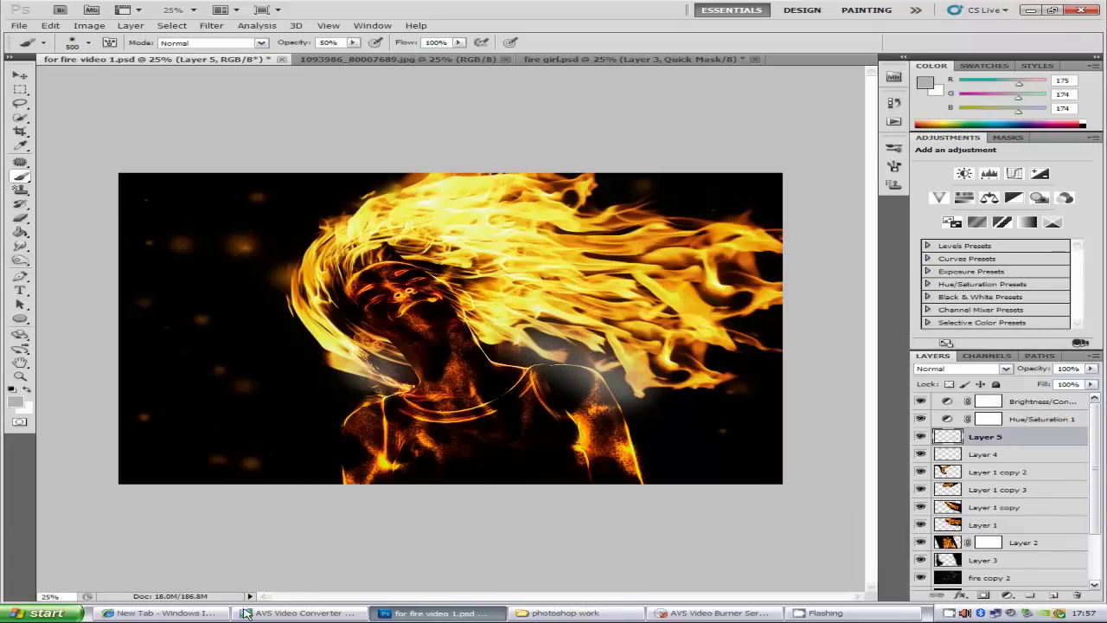
left_click(1005, 369)
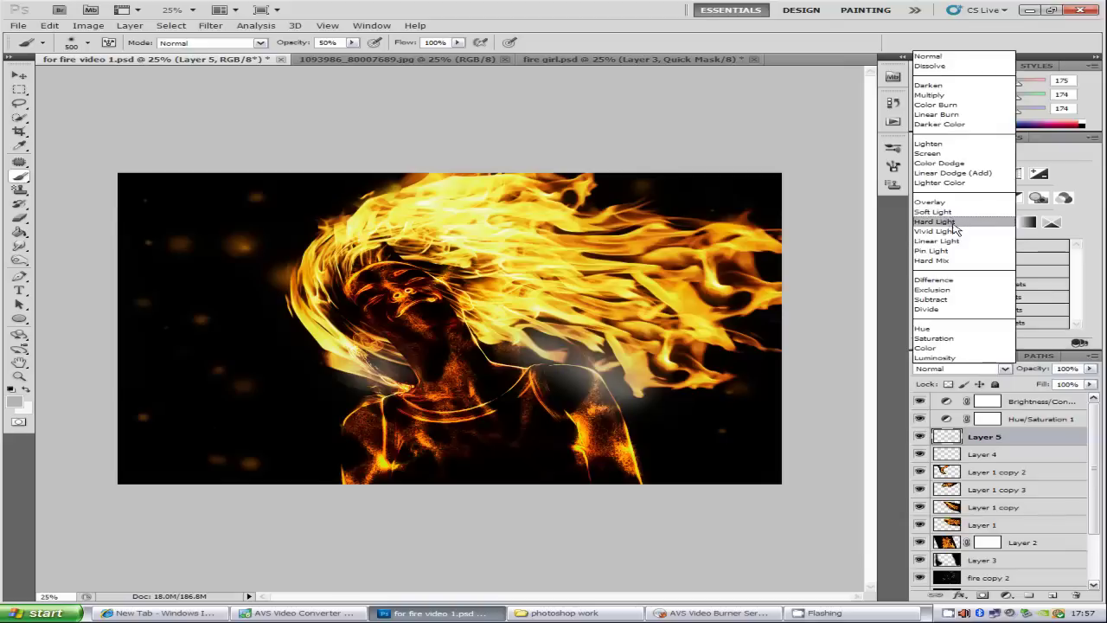
left_click(943, 153)
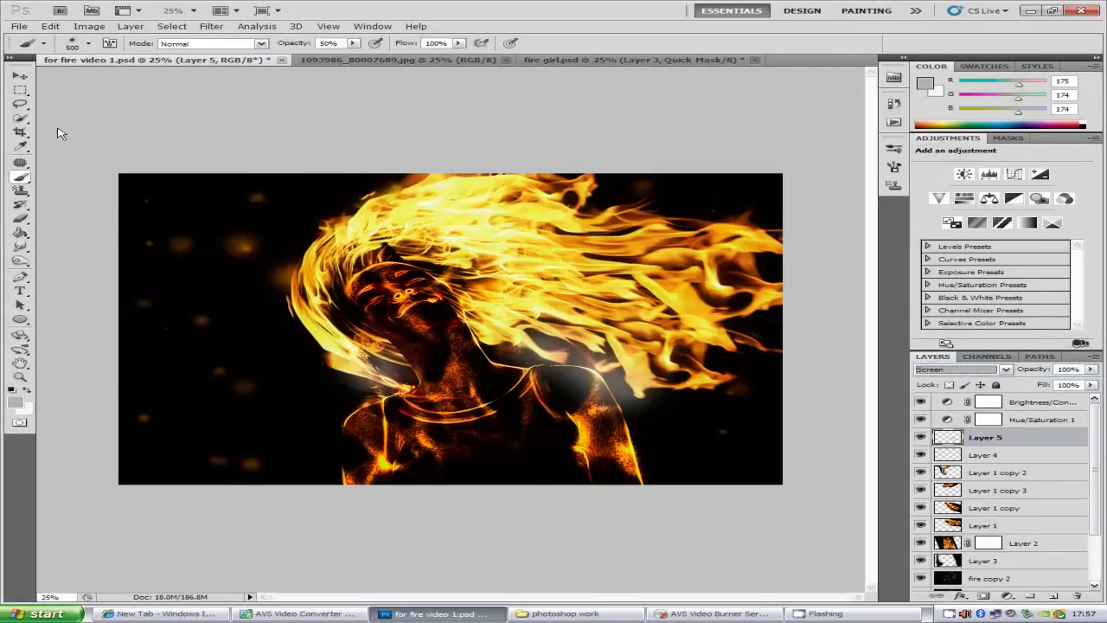
Open the Color Balance adjustment for the gray glow on Layer 5.
left_click(51, 26)
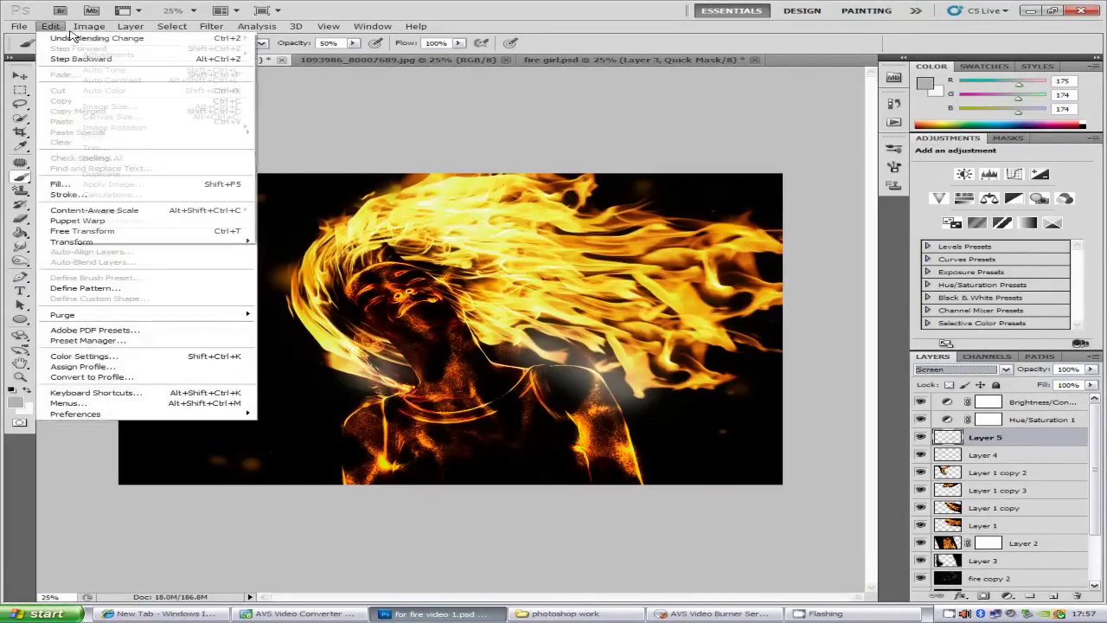
mouse_move(83, 31)
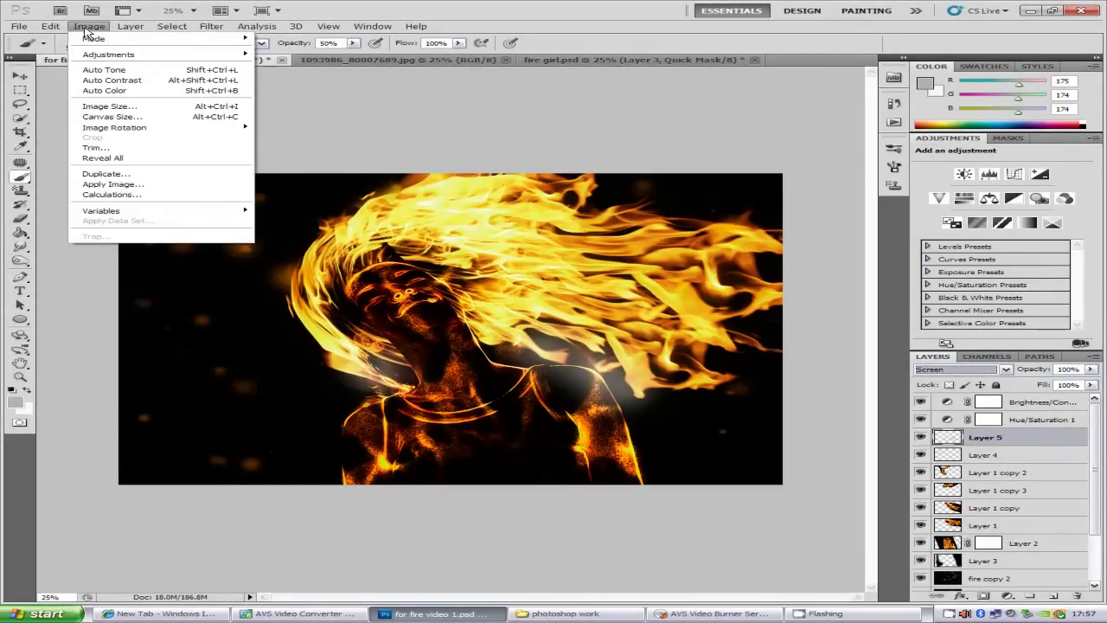
mouse_move(147, 55)
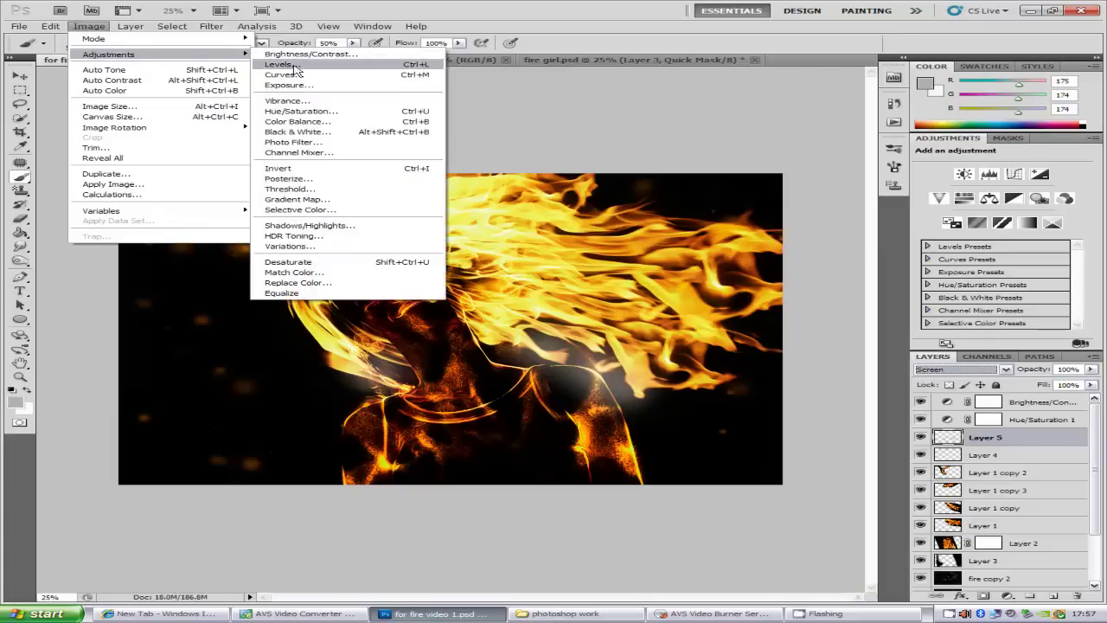
left_click(297, 121)
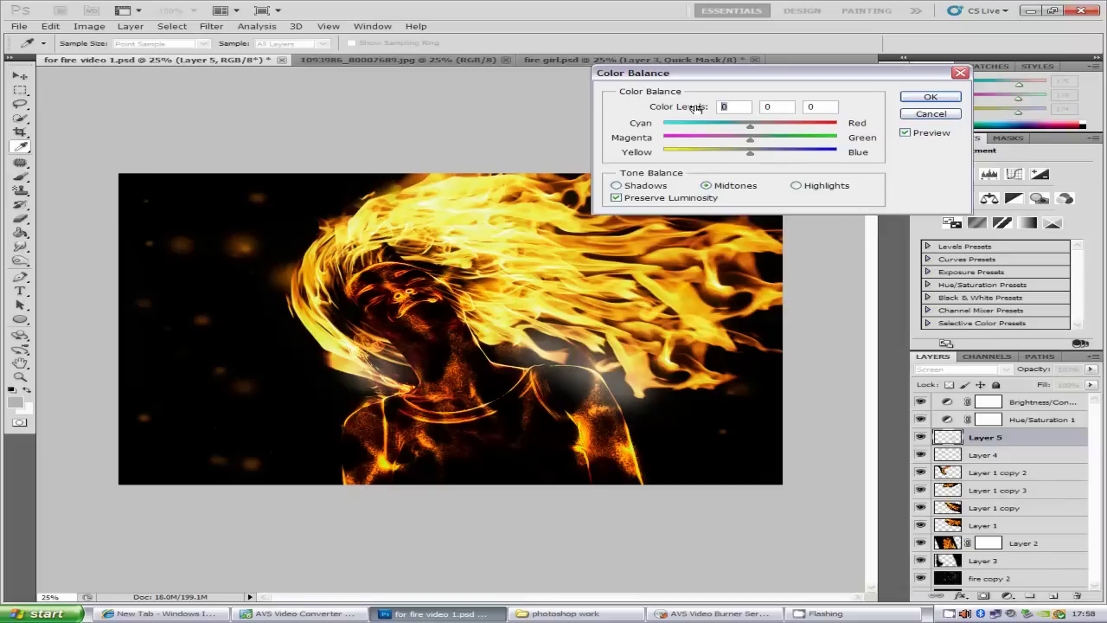
Try midtone color levels of +100, -40 and -100 on the Layer 5 glow.
left_click_drag(697, 106, 702, 105)
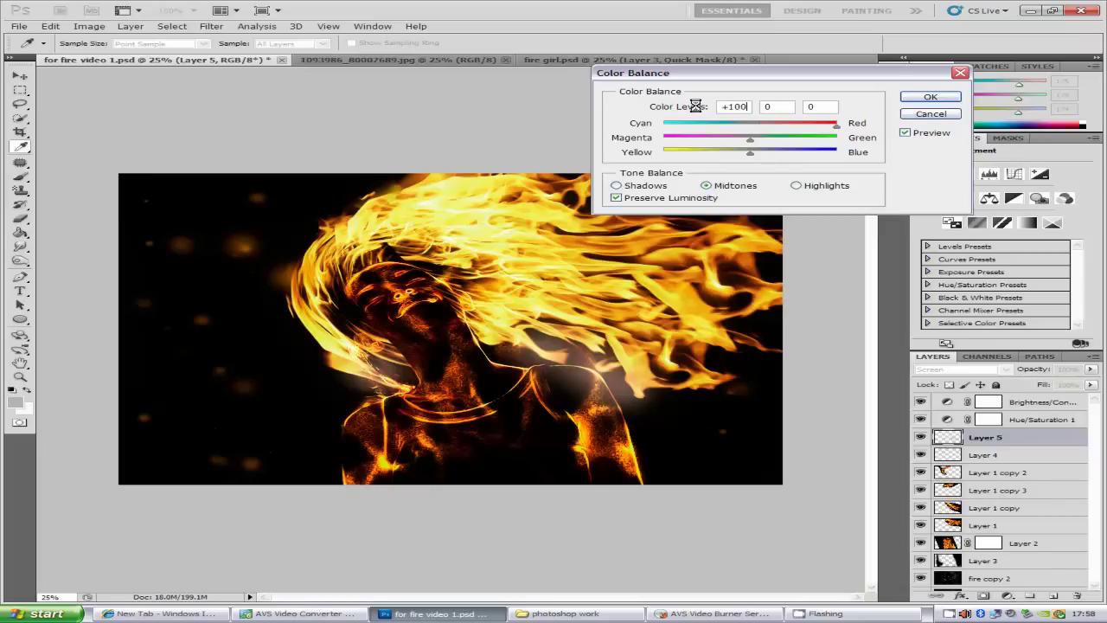
left_click(769, 107)
key("Delete")
type("-40")
key("Tab")
type("-100")
Set the shadows' color levels for the Layer 5 glow to +100, -40 and -100.
left_click(618, 186)
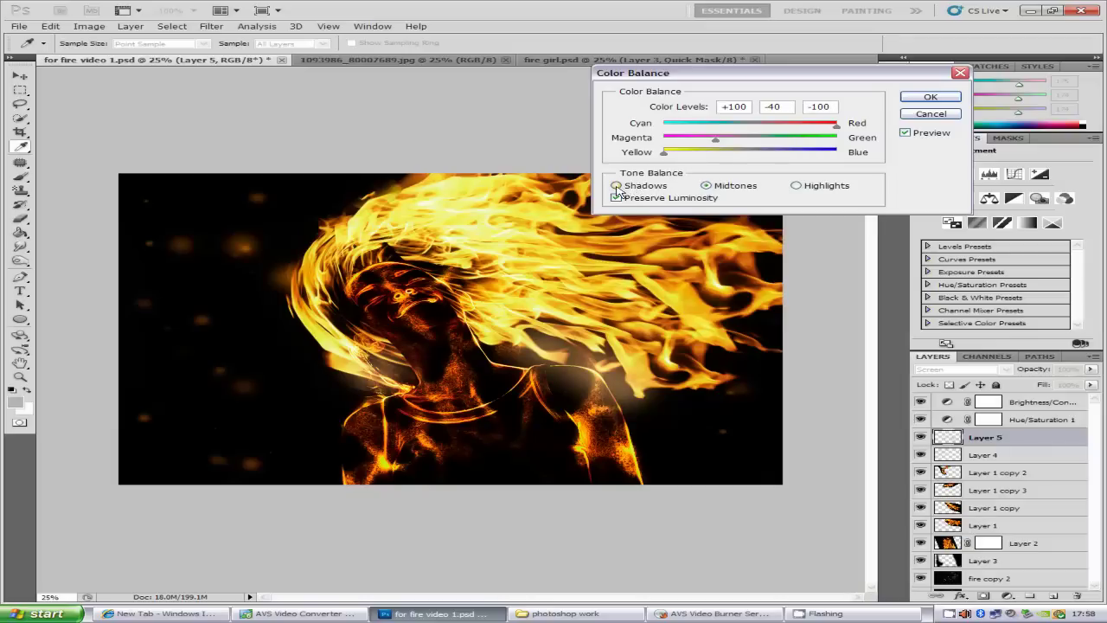
double_click(725, 107)
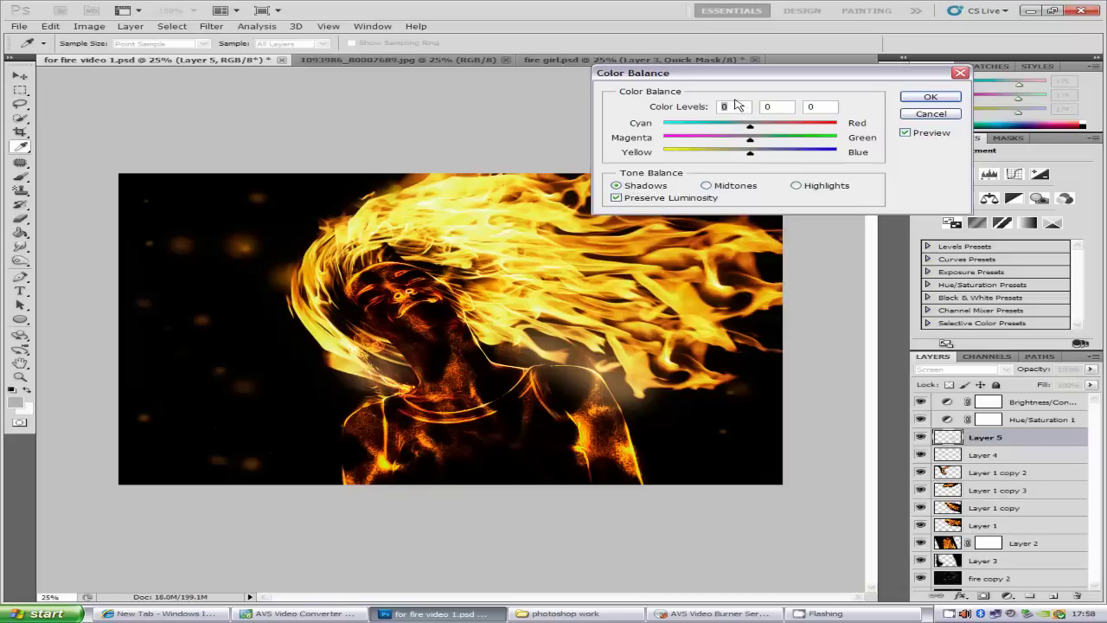
type("100")
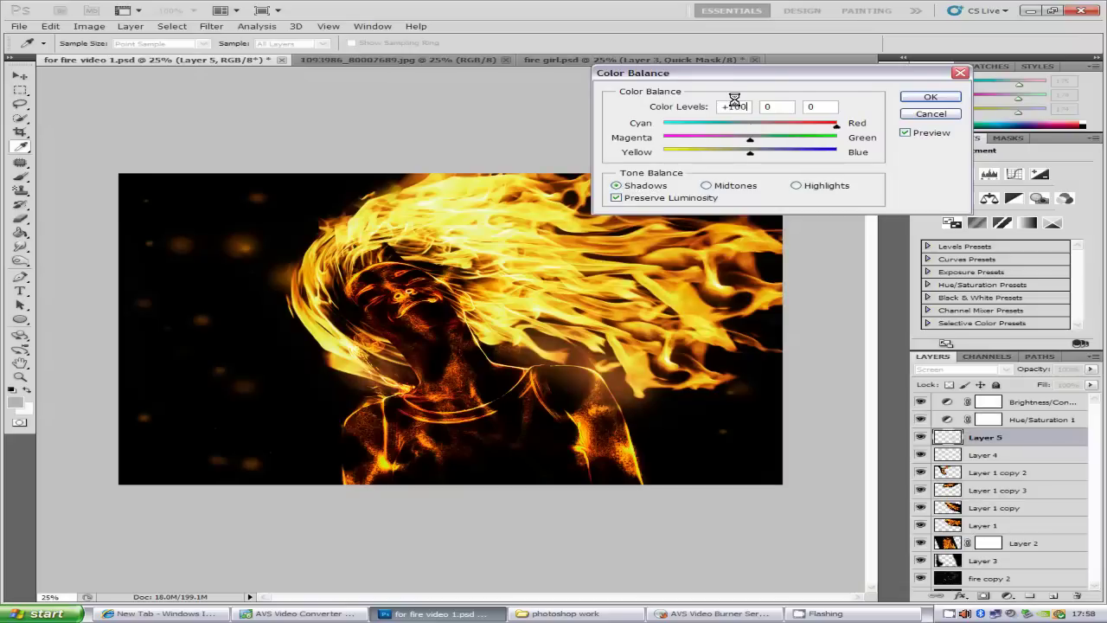
left_click(774, 106)
double_click(766, 107)
type("-40")
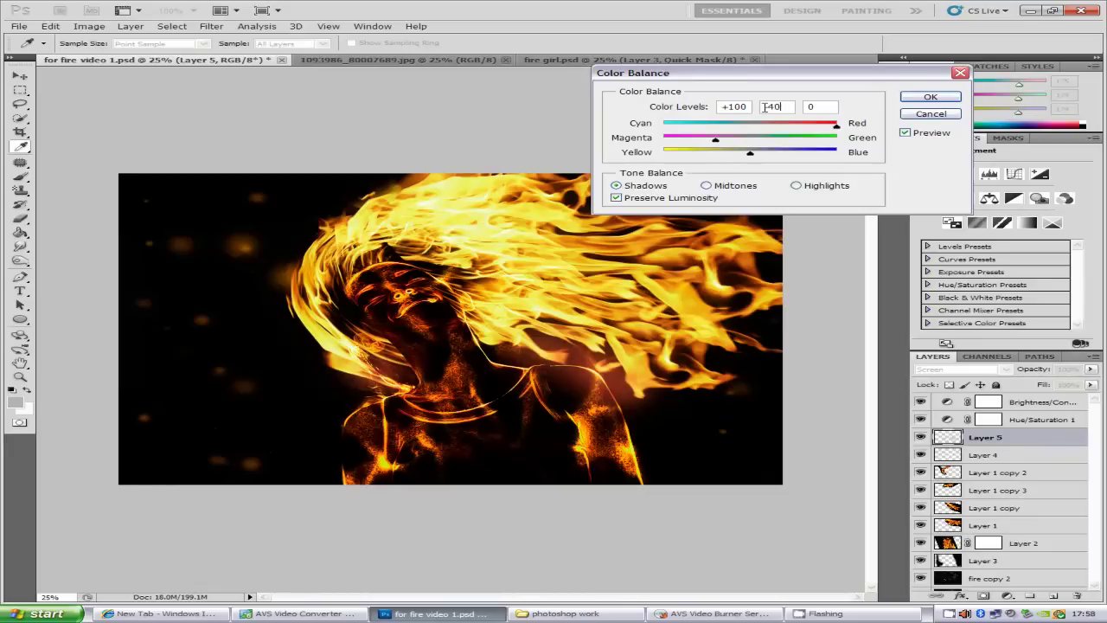
double_click(813, 107)
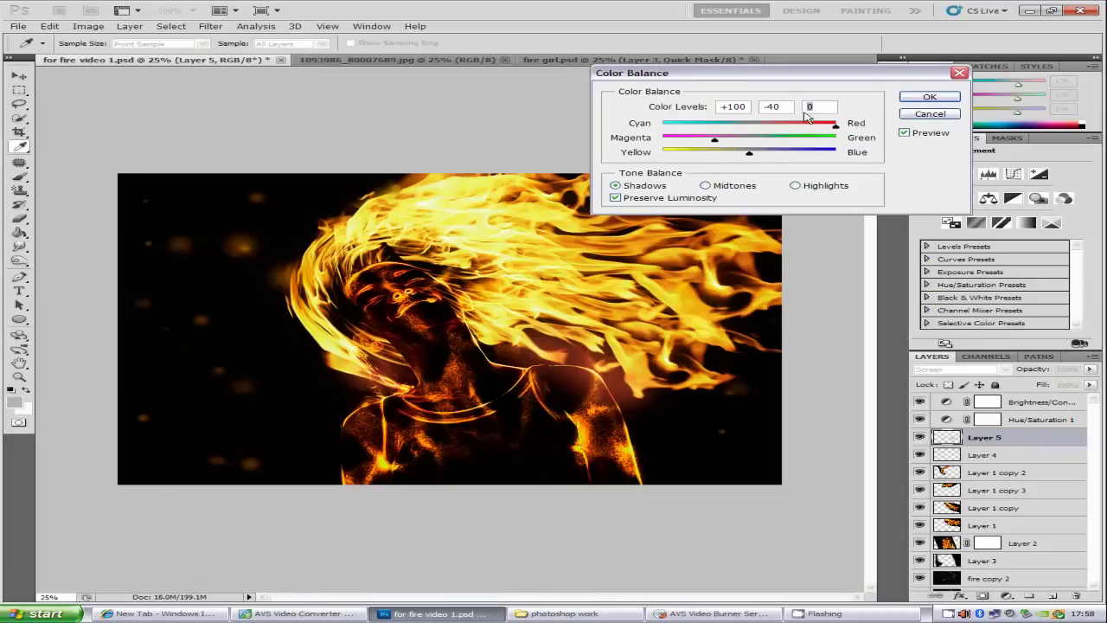
type("-100")
Set the midtones' color levels for the Layer 5 glow to +99, -12 and -100.
left_click(708, 187)
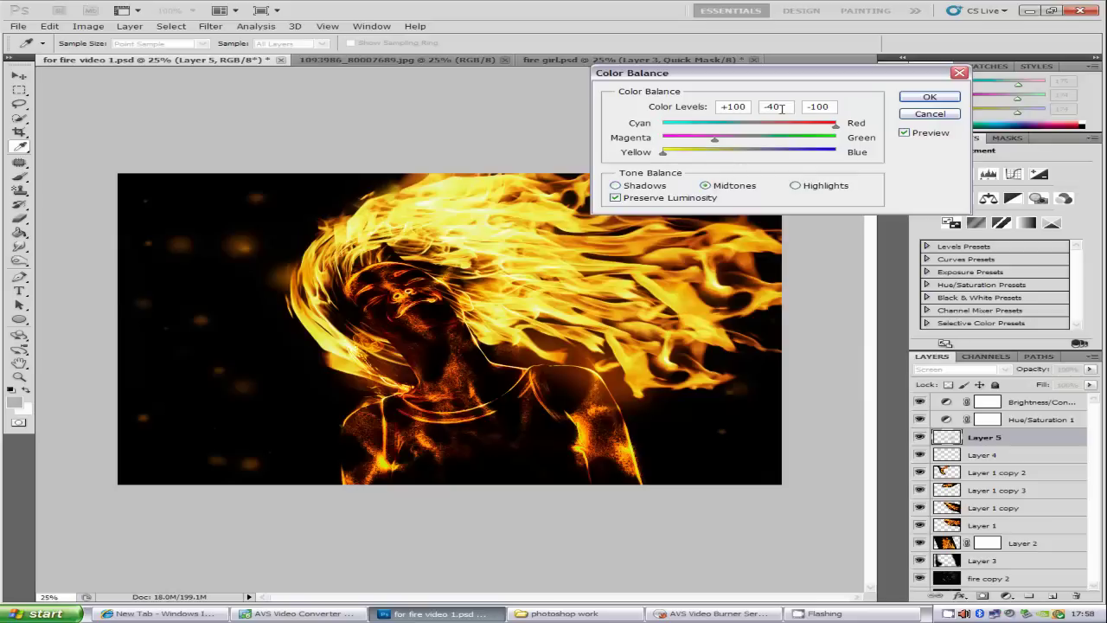
double_click(731, 106)
type("+99")
key("Tab")
type("-12")
key("Tab")
type("-100")
Set the highlights' color levels for the Layer 5 glow to +100, +3 and -44, and apply the Color Balance.
left_click(794, 185)
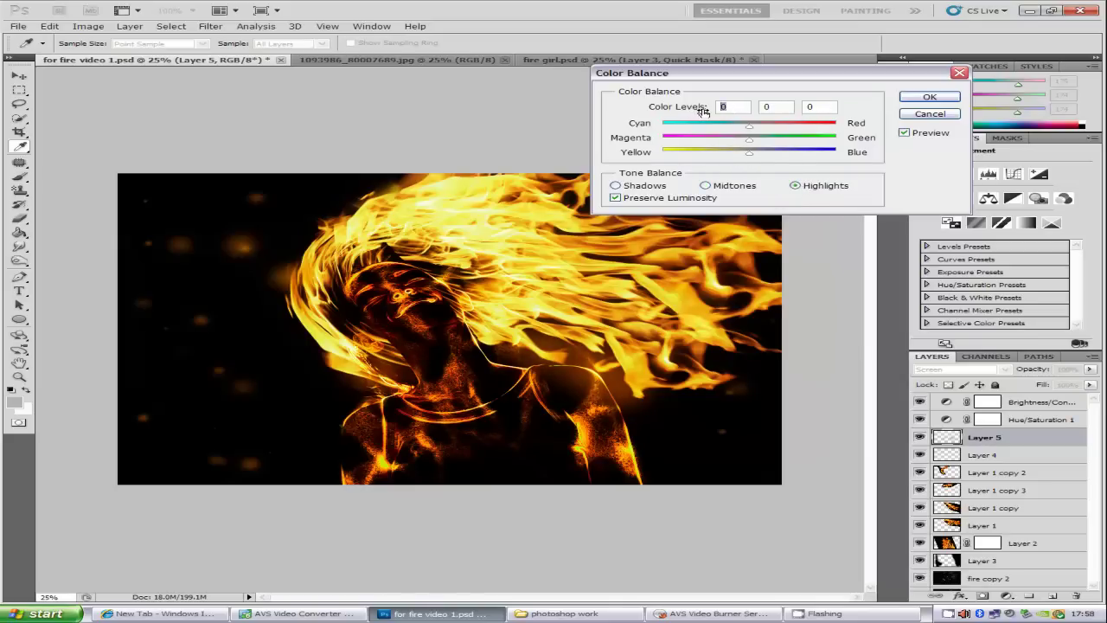
left_click_drag(702, 111, 703, 110)
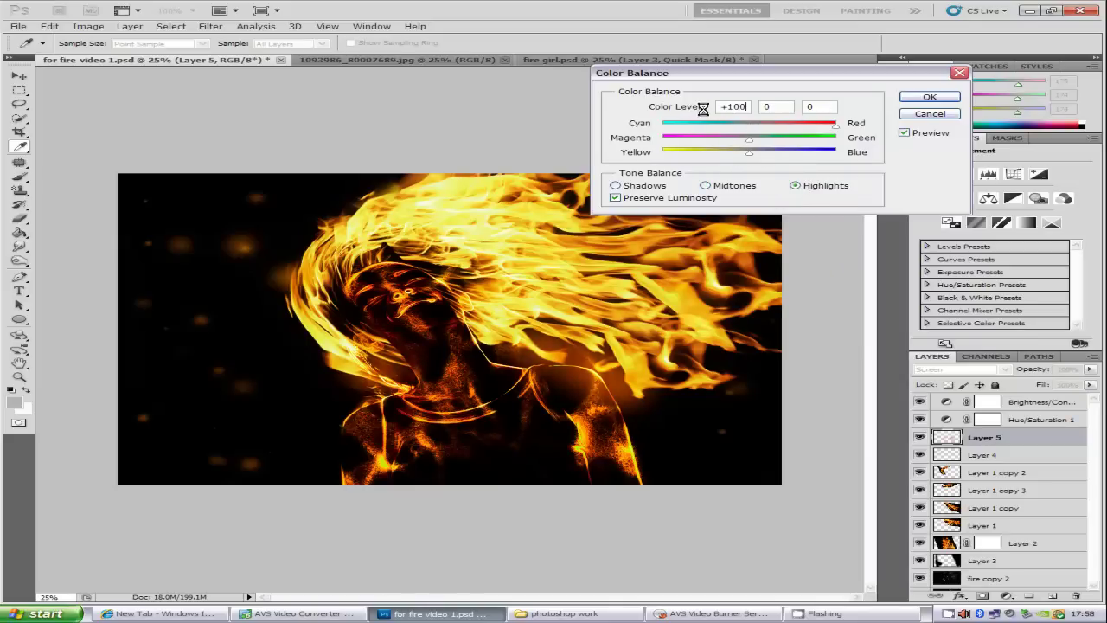
double_click(773, 106)
type("+3")
key("Tab")
type("-44")
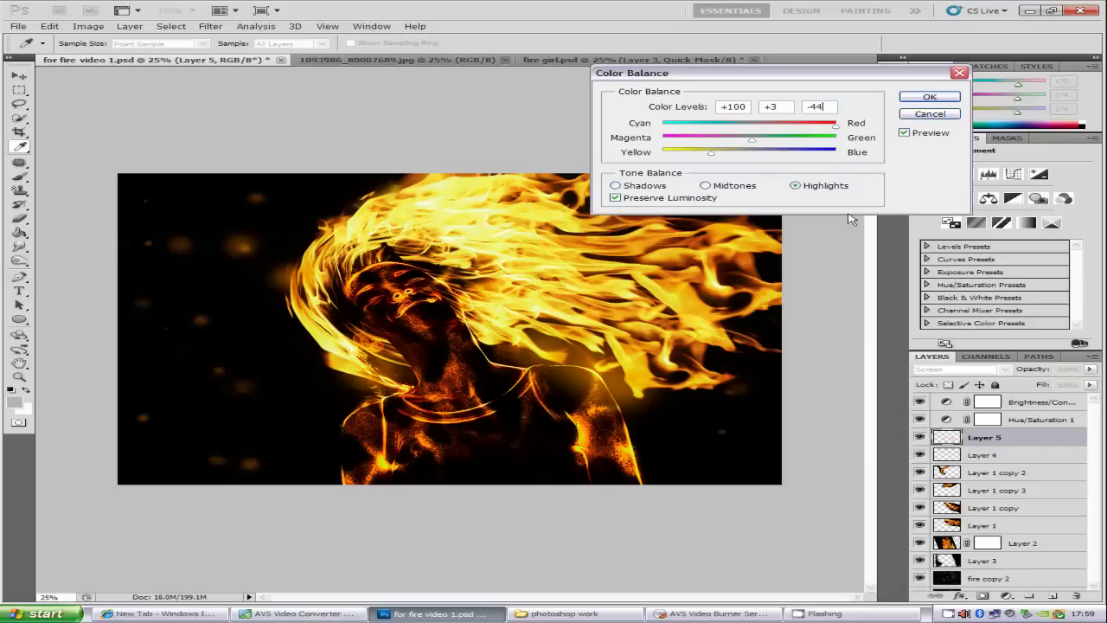
left_click(925, 98)
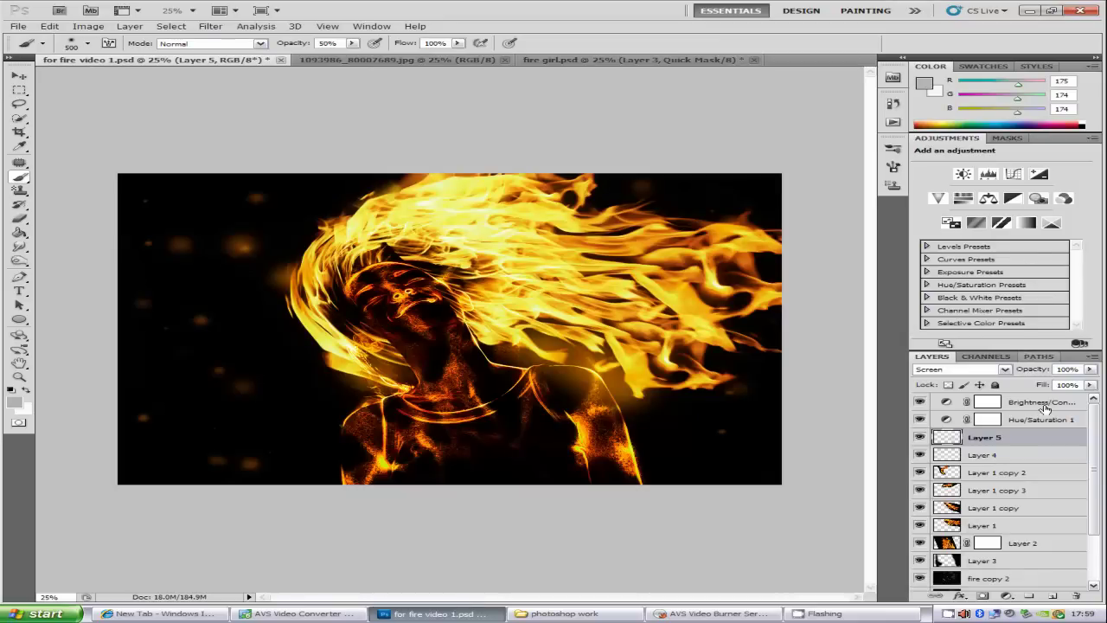
Lower the opacity of Layer 5 to 75%.
left_click(1089, 370)
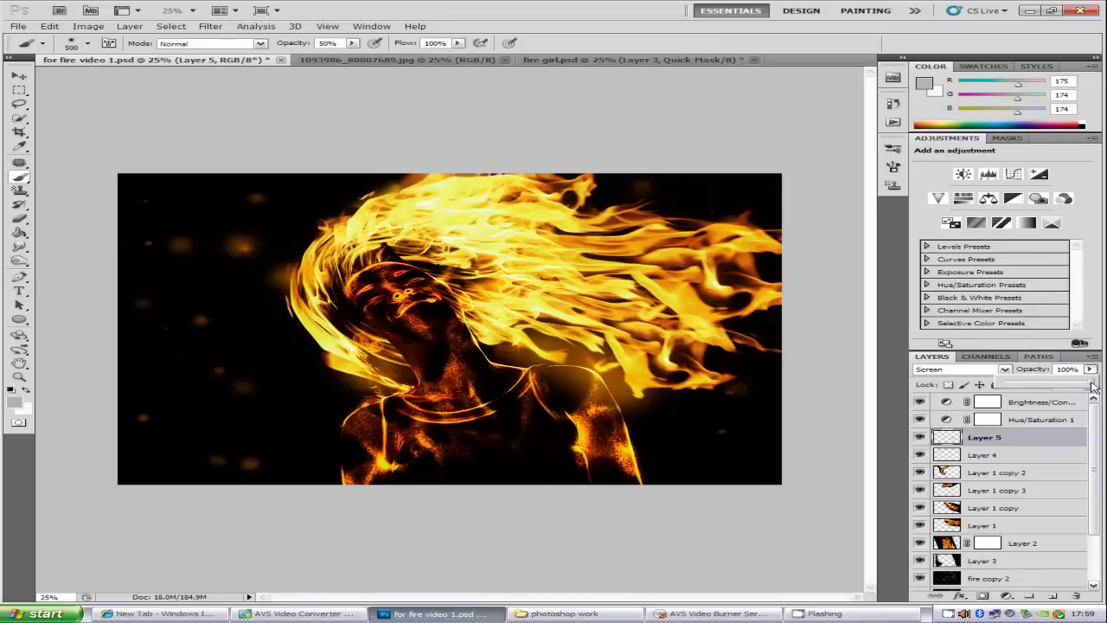
left_click_drag(1092, 386, 1072, 386)
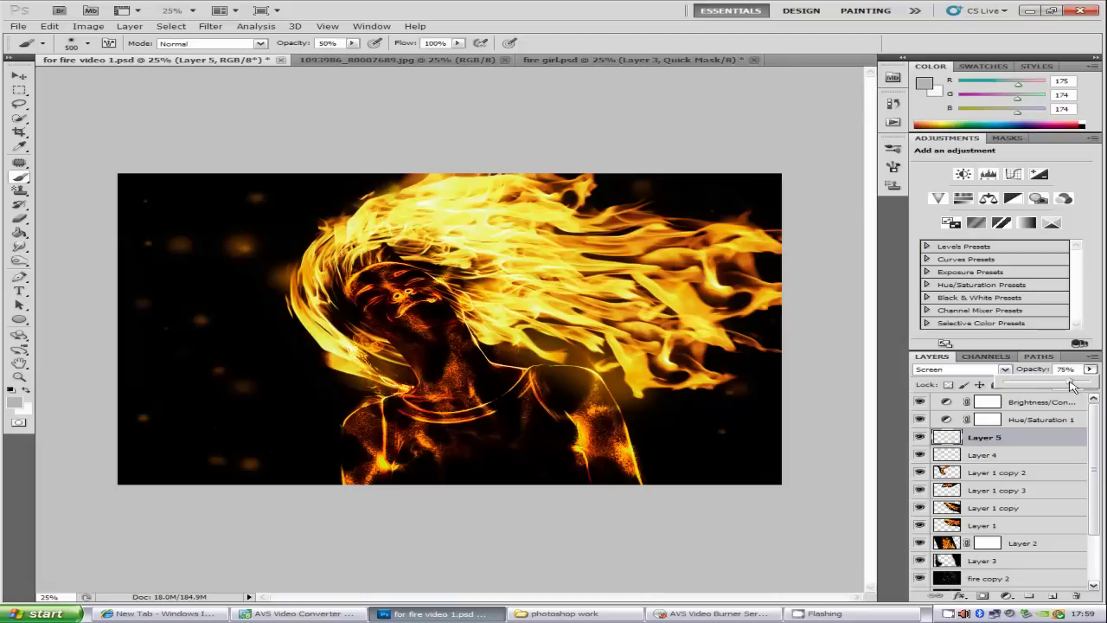